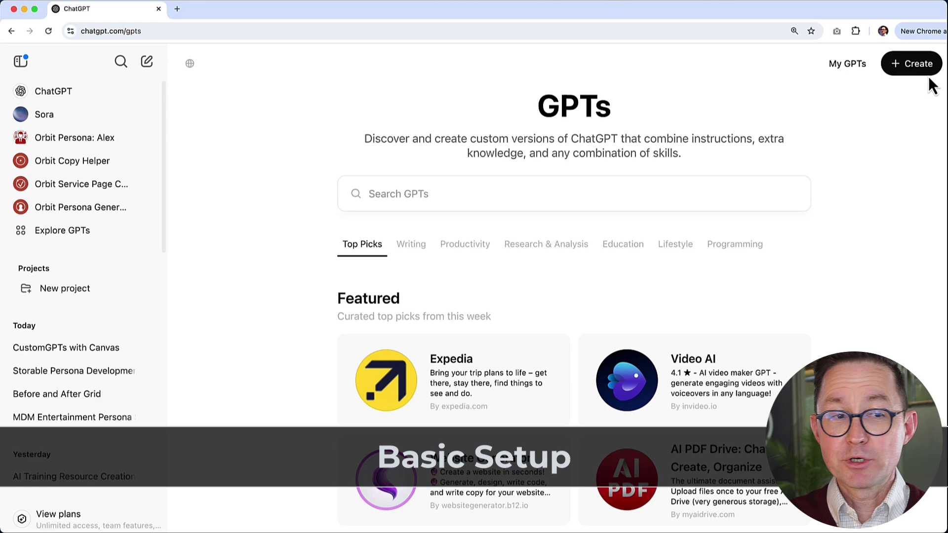
- Create a GPT named Competitive Analysis, described as comparing two different brands' position online using user inputs and information gathered from their websites
click(913, 65)
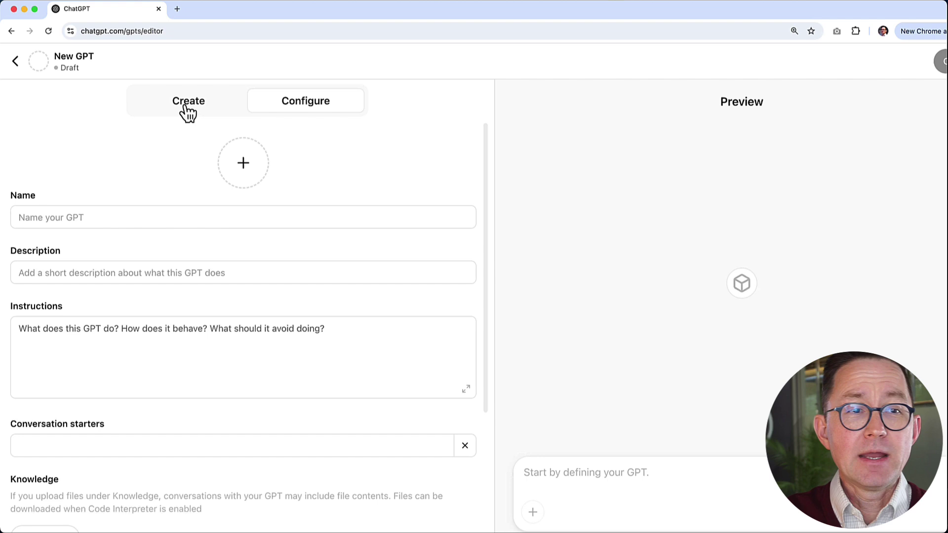
click(187, 110)
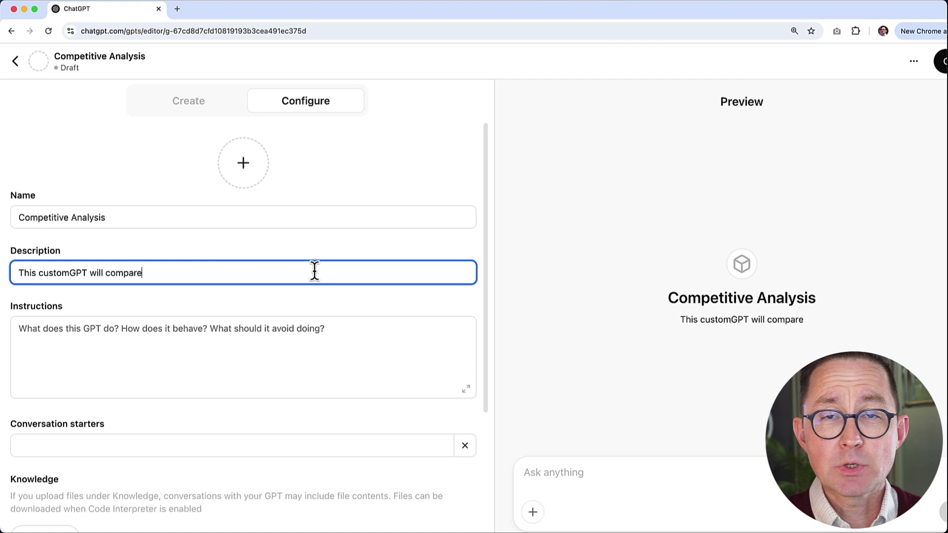
text(s position onl)
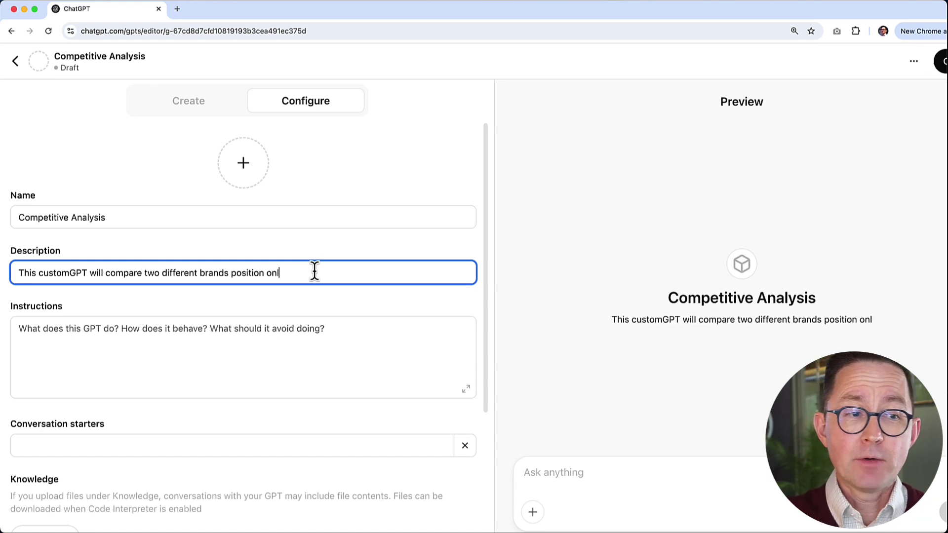
text(ine using inputs from the user and information gathered from their websites.)
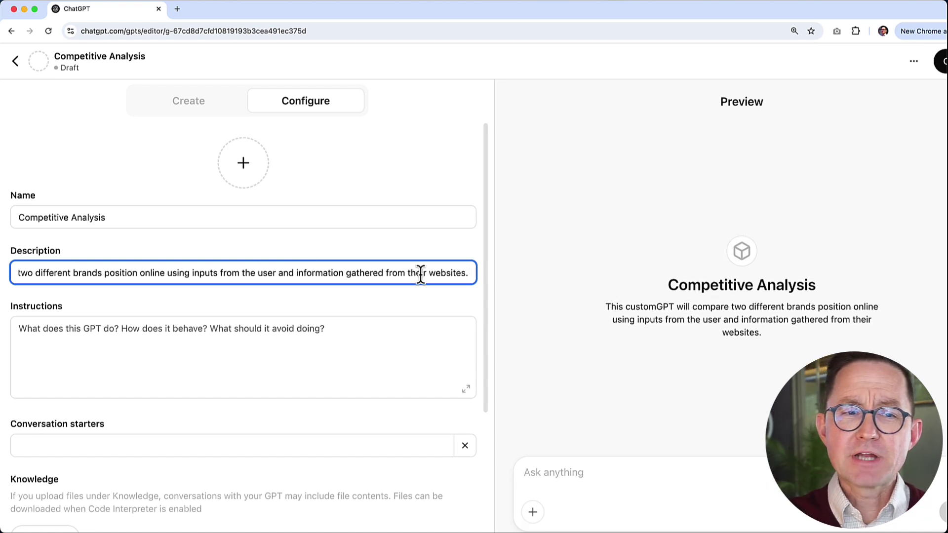
- Copy the description into a new ChatGPT prompt reading "Write the initial basic instructions for a CustomGPT with this purpose:" followed by that text
click(338, 332)
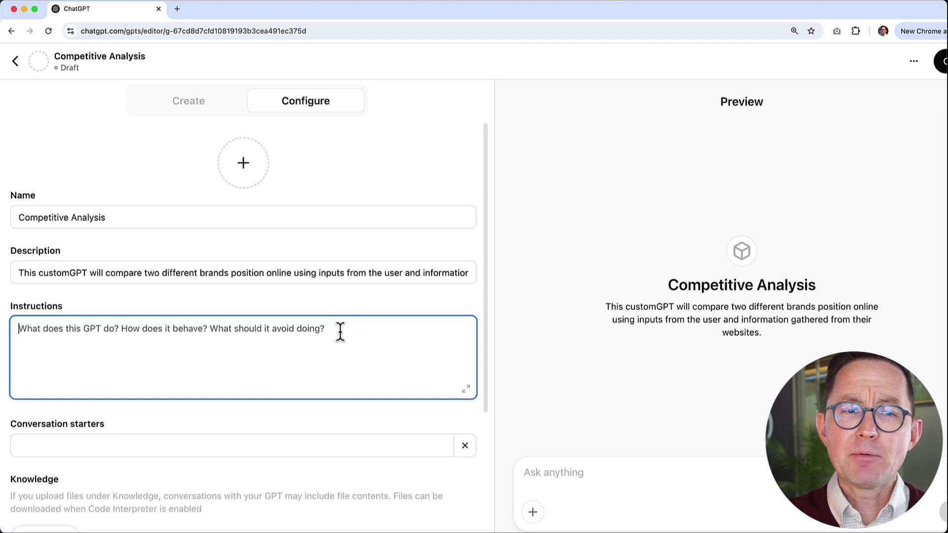
scroll(372, 237, down, 3)
triple_click(436, 157)
key(super+c)
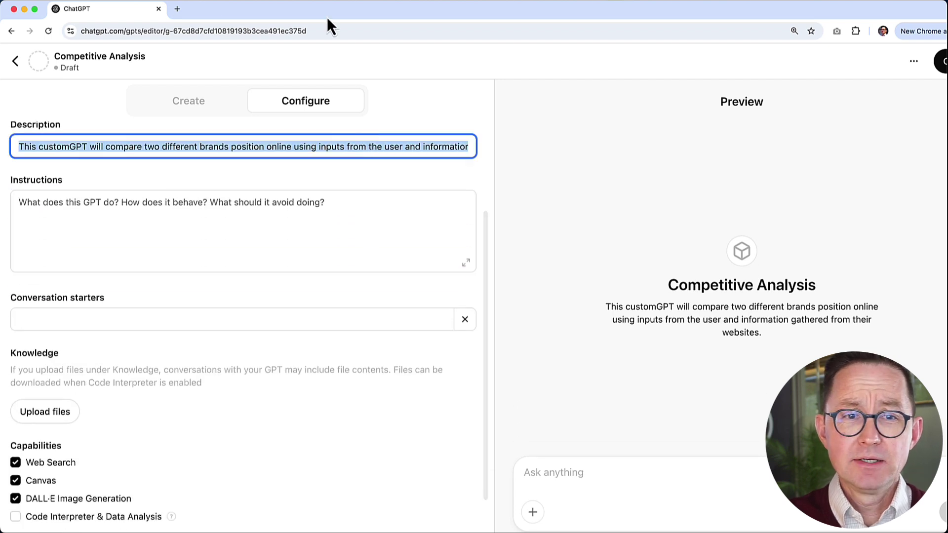
text(W)
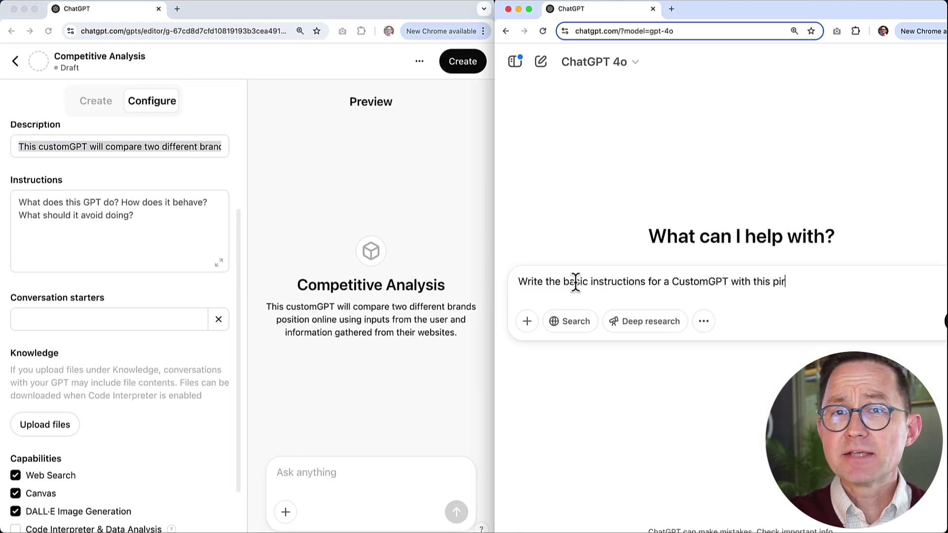
text(pose:)
key(shift+Return)
key(shift+Return)
key(super+v)
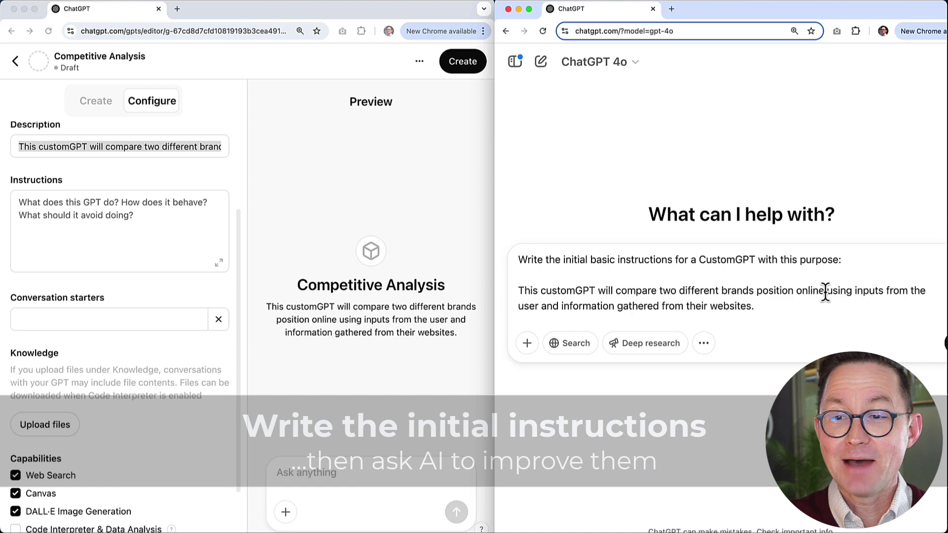
- Extend the purpose in the prompt with "and information found around the web" and submit it
double_click(557, 307)
text(nd the web)
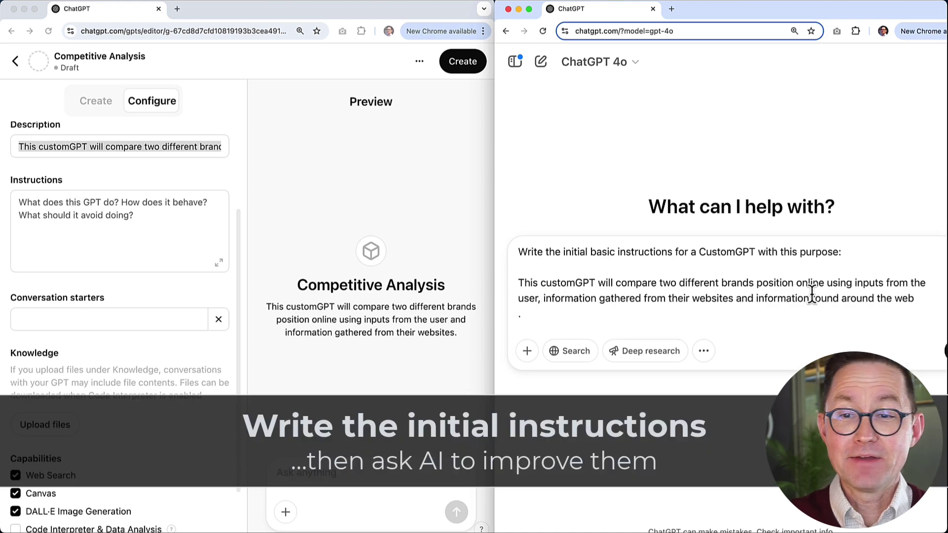
key(Return)
- Extend the GPT's name to "Competitive Analysis and Brand Comparison"
drag(824, 304, 616, 311)
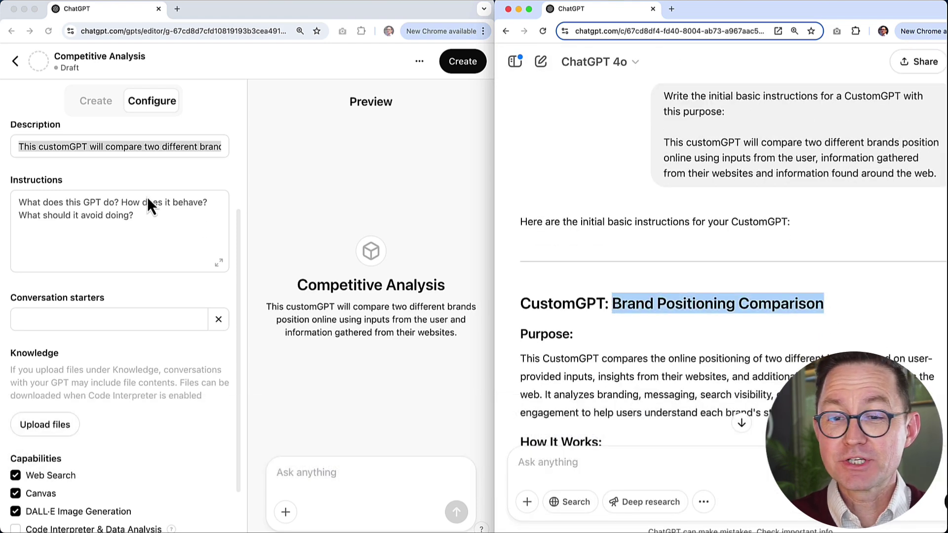
scroll(148, 202, up, 3)
click(186, 215)
text(and Brand Comparison)
- Copy the generated CustomGPT instructions, starting from the Purpose section, out of the ChatGPT reply
click(583, 392)
scroll(584, 393, down, 5)
drag(521, 311, 838, 295)
key(ctrl+c)
- Search Google Drive in a new browser tab for "customGPT training" and open the Custom GPT Training folder
click(671, 9)
text(drive)
key(Tab)
text(customGPT training)
key(Return)
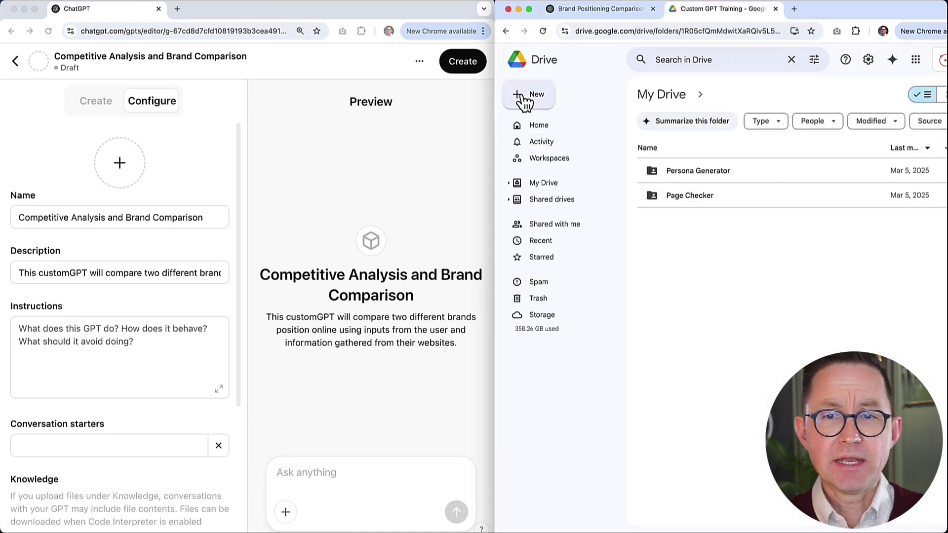
- Create a folder named "Competitive Analysis Comparer" inside the Custom GPT Training folder
click(520, 96)
click(535, 94)
text(Compe)
text(titive Analysis Comparer)
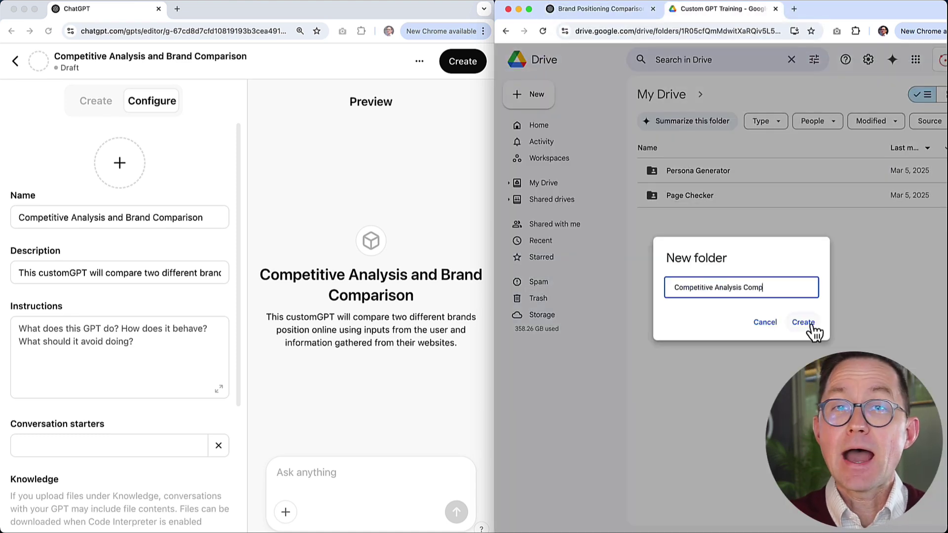
click(803, 322)
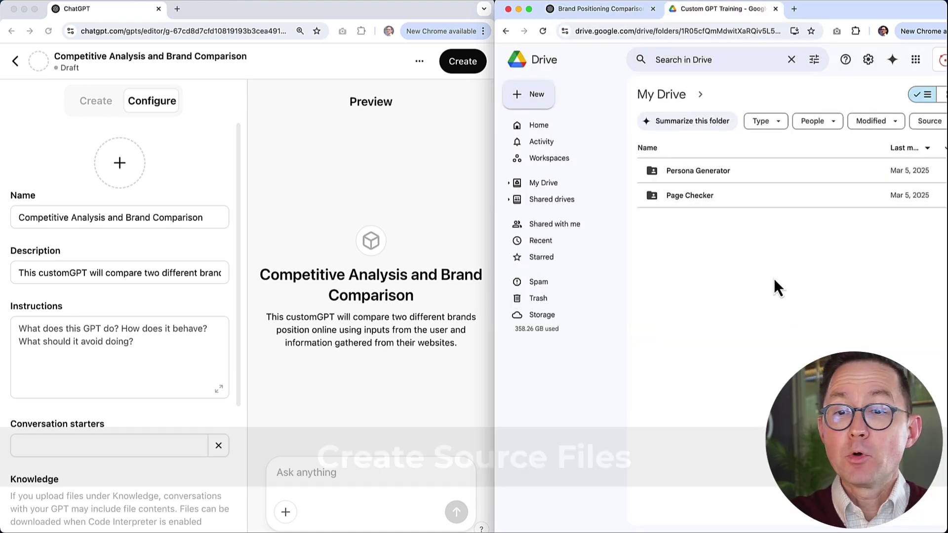
- Rename the new Competitive Analysis Comparer folder as "Competition and Brand Analyzer"
right_click(802, 177)
click(829, 226)
click(765, 287)
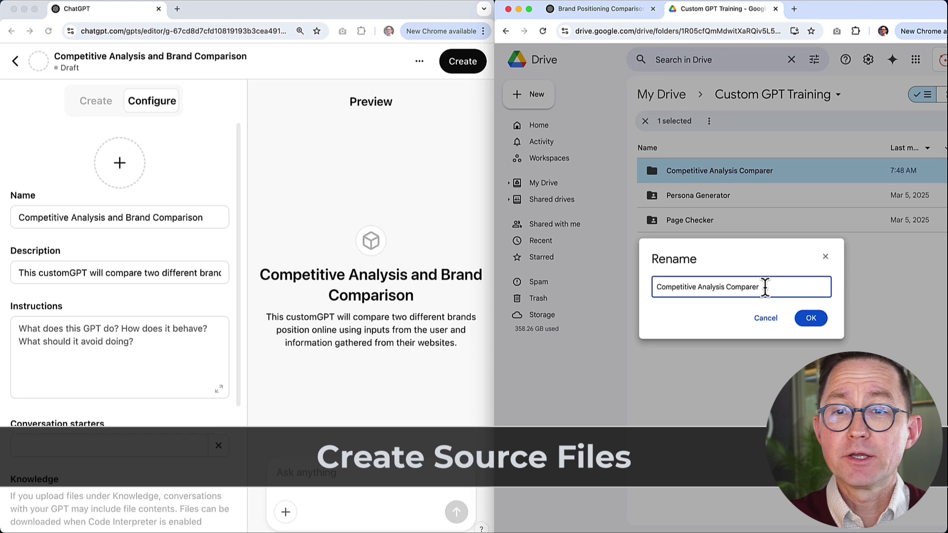
key(BackSpace)
key(BackSpace)
key(BackSpace)
key(BackSpace)
text(Competitive Analysis and Brand)
key(BackSpace)
key(BackSpace)
key(BackSpace)
key(BackSpace)
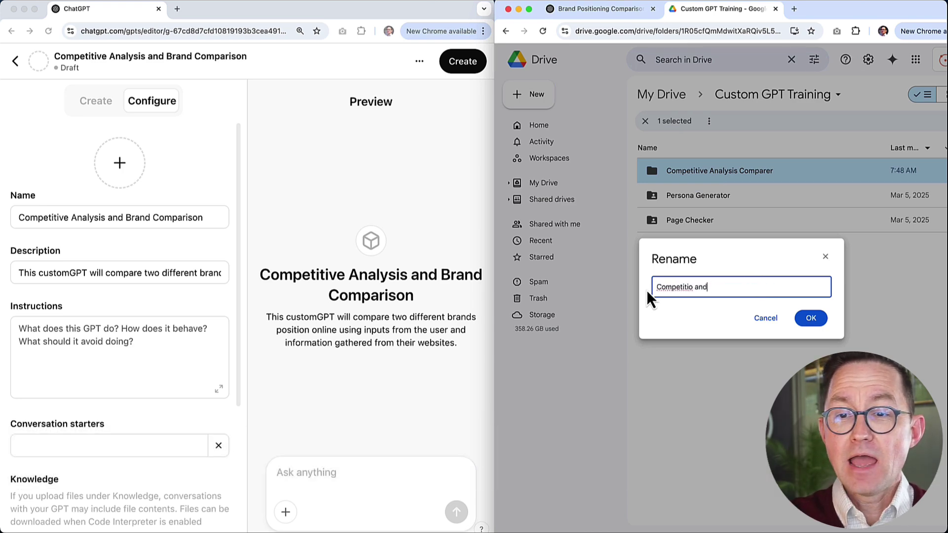
key(BackSpace)
key(BackSpace)
key(BackSpace)
key(BackSpace)
text(n and Brand Analyzer)
key(Return)
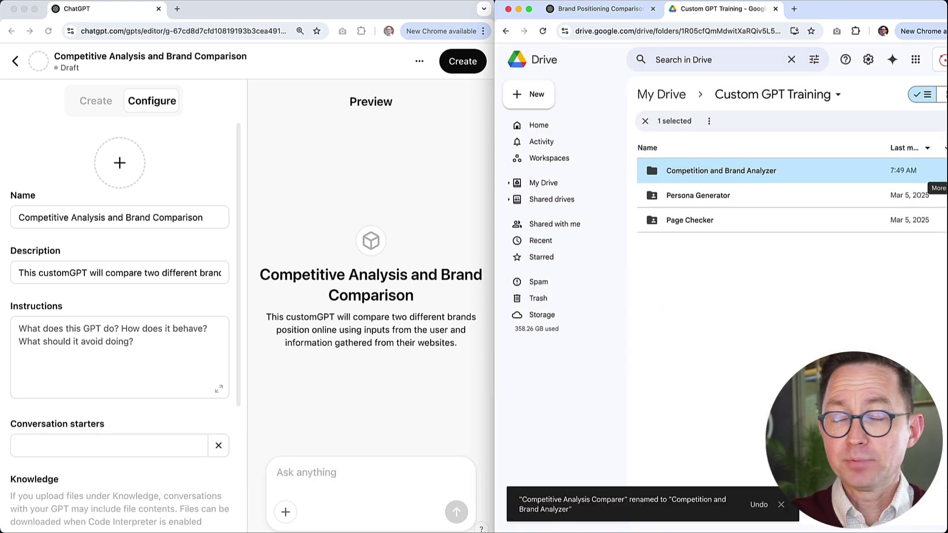
- Share the Competition and Brand Analyzer folder by link with the Orbit Media Studios, Inc. group
click(938, 171)
click(693, 278)
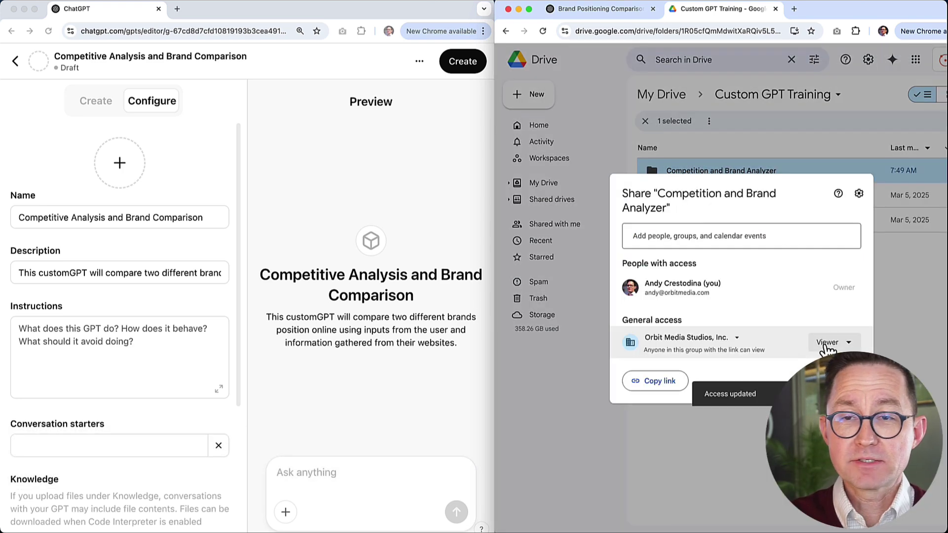
key(Escape)
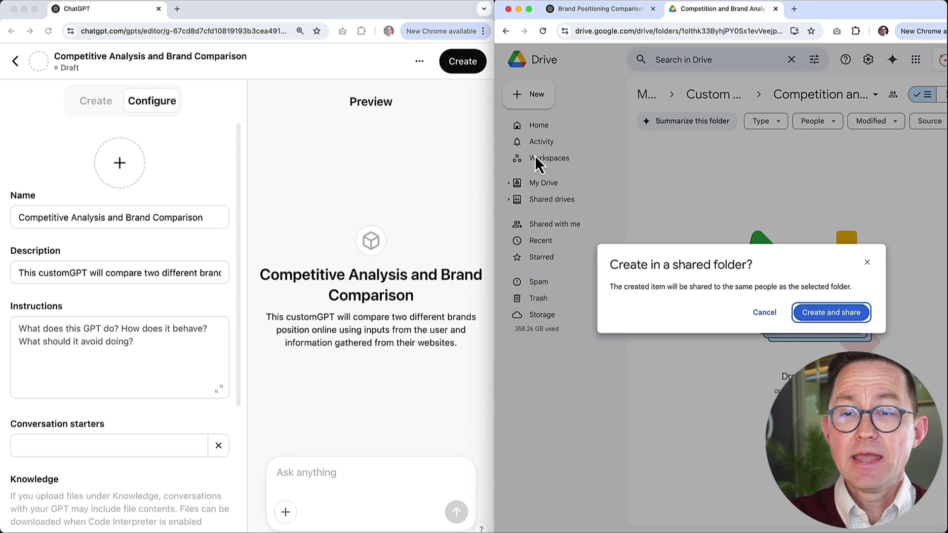
- Create a shared Google Docs document titled as the CustomGPT Training file for Comp Analysis and paste the copied instructions into it
key(Return)
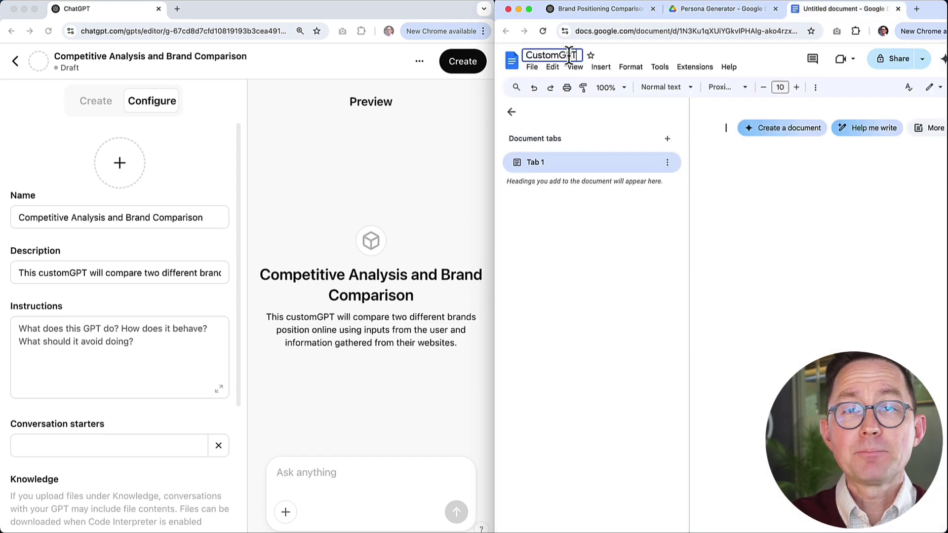
key(Return)
key(ctrl+v)
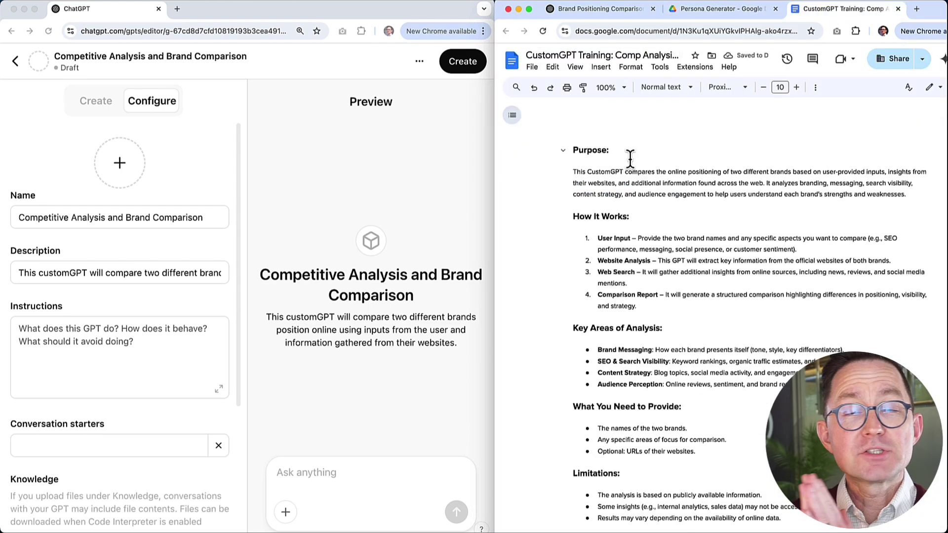
- Under What You Need to Provide, make the website URLs the second bullet and replace the remaining items with "A persona (optional)"
scroll(649, 179, down, 2)
scroll(740, 237, down, 2)
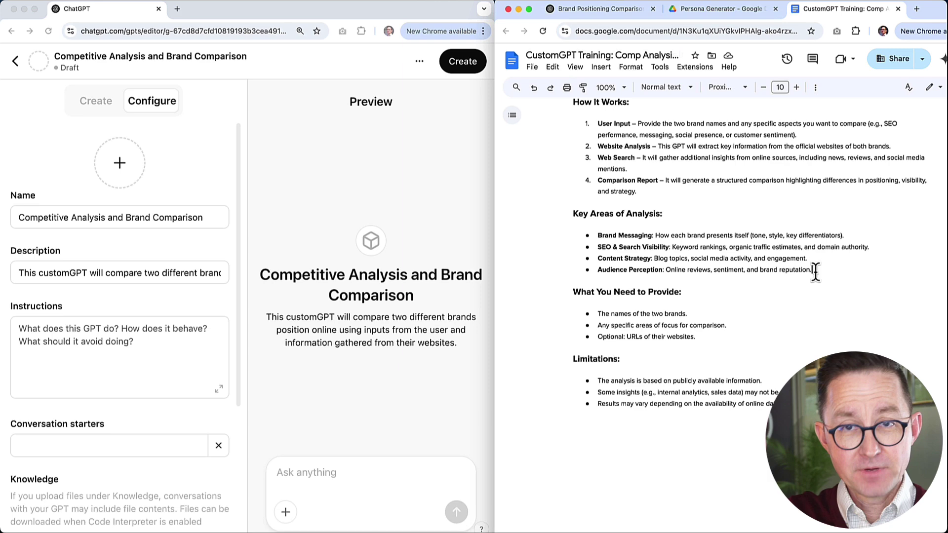
key(super+x)
click(693, 313)
key(Return)
drag(695, 336, 598, 329)
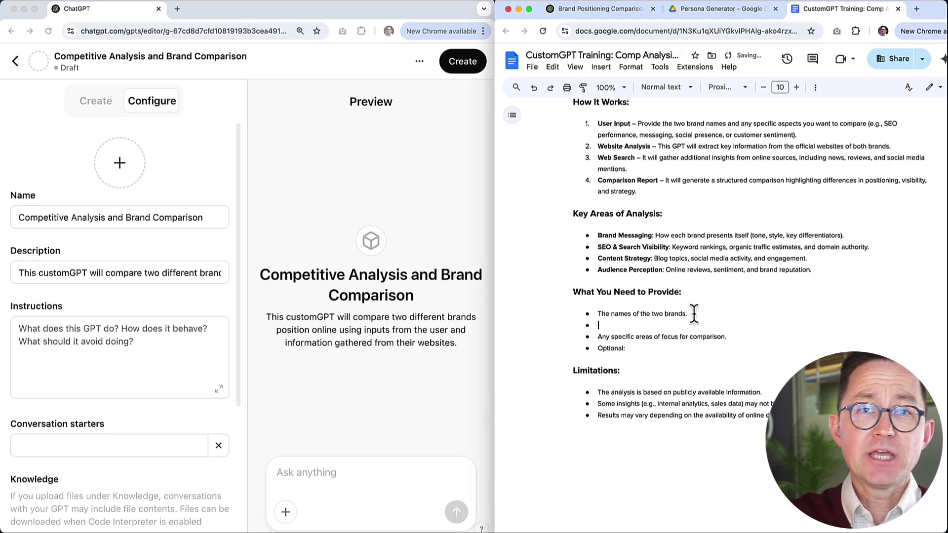
key(super+v)
text(A person)
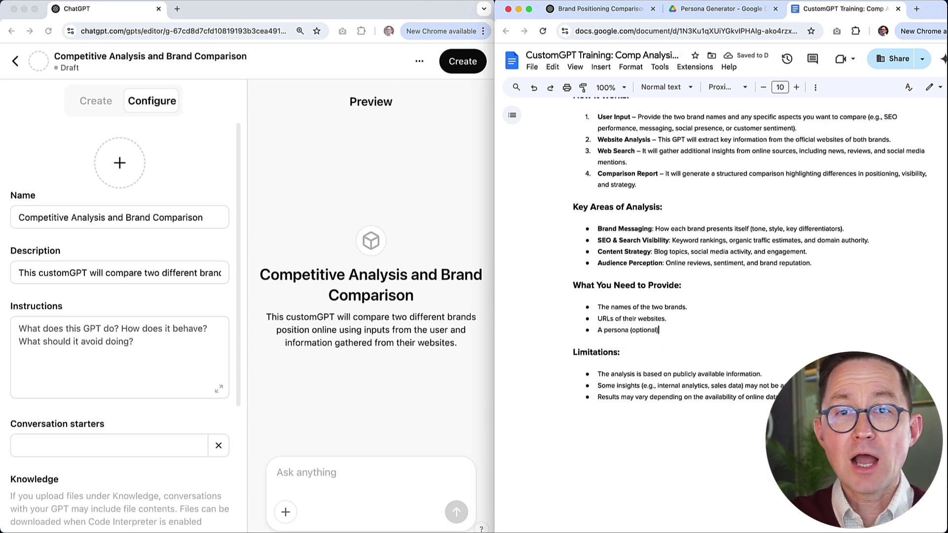
- Copy the document's entire text and paste it into the custom GPT's Instructions
drag(780, 397, 598, 139)
scroll(640, 160, up, 3)
click(573, 147)
key(ctrl+a)
key(ctrl+c)
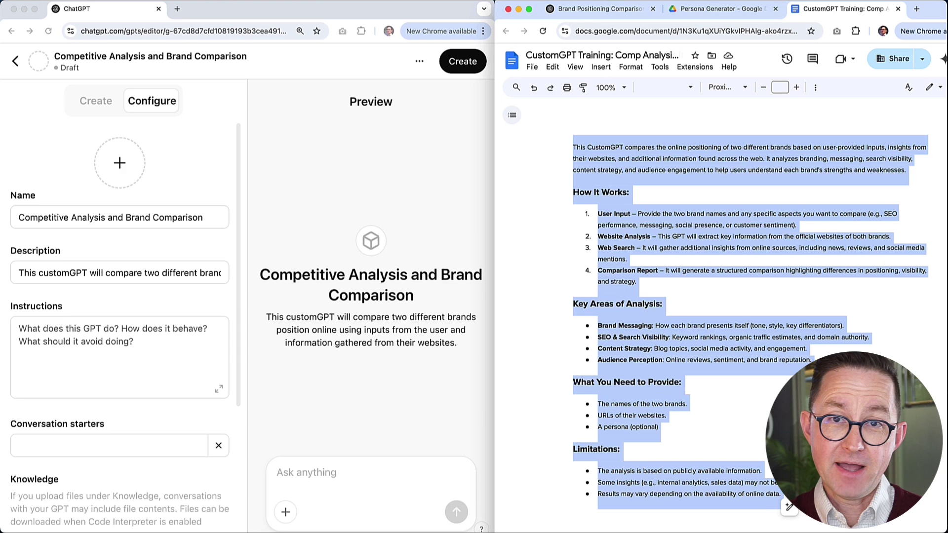
click(148, 326)
key(ctrl+v)
- Add the conversation starter "What brand will we analyze today?" to the custom GPT
click(165, 445)
text(What two brands would)
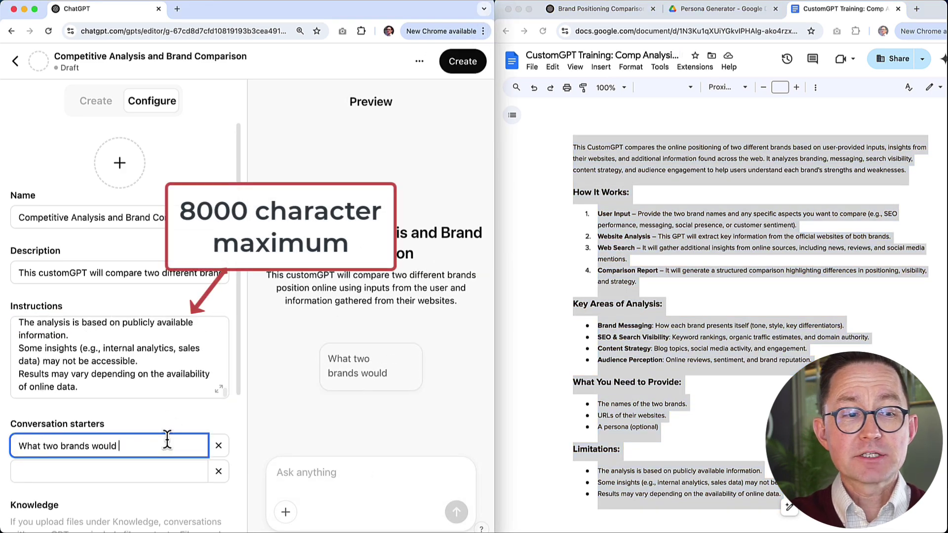
key(BackSpace)
key(BackSpace)
key(BackSpace)
key(BackSpace)
key(BackSpace)
key(BackSpace)
key(BackSpace)
key(BackSpace)
key(BackSpace)
key(BackSpace)
key(BackSpace)
key(BackSpace)
key(BackSpace)
key(BackSpace)
key(BackSpace)
key(BackSpace)
key(BackSpace)
key(BackSpace)
key(BackSpace)
key(BackSpace)
text(brand will b)
key(BackSpace)
text(we analyze today?)
- Add a "Website Size and Scope" bullet at the end of Key Areas of Analysis in the training document
click(597, 311)
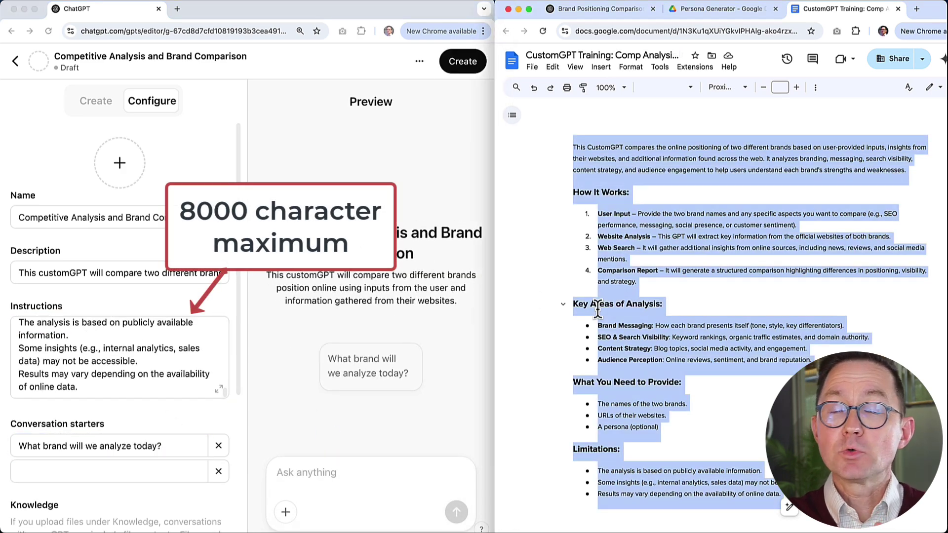
click(784, 253)
scroll(785, 253, down, 2)
scroll(819, 355, up, 2)
click(819, 355)
key(Return)
text(Website Size and Scope)
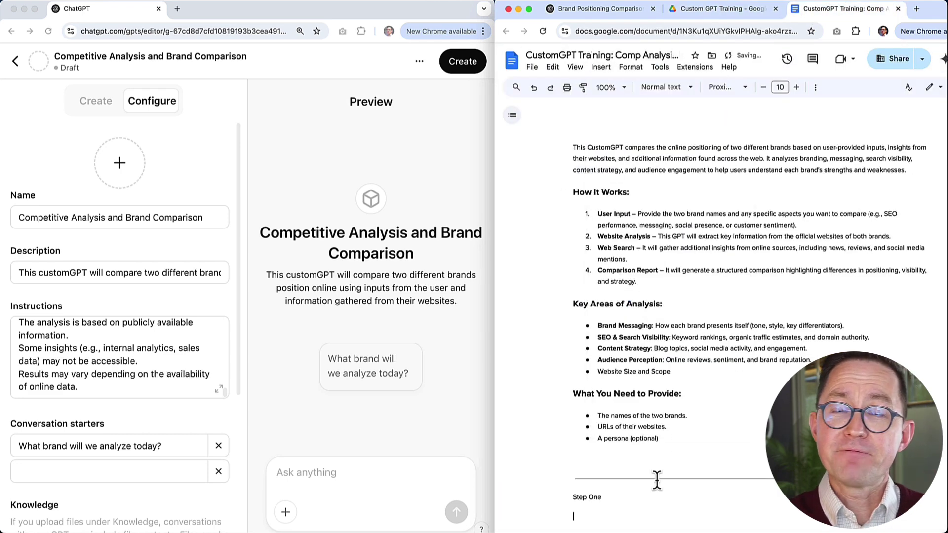
- Write an opening paragraph that summarizes the brand from its URL and tells the user research is limited to what they provide and online findings
scroll(657, 480, down, 2)
drag(603, 427, 563, 430)
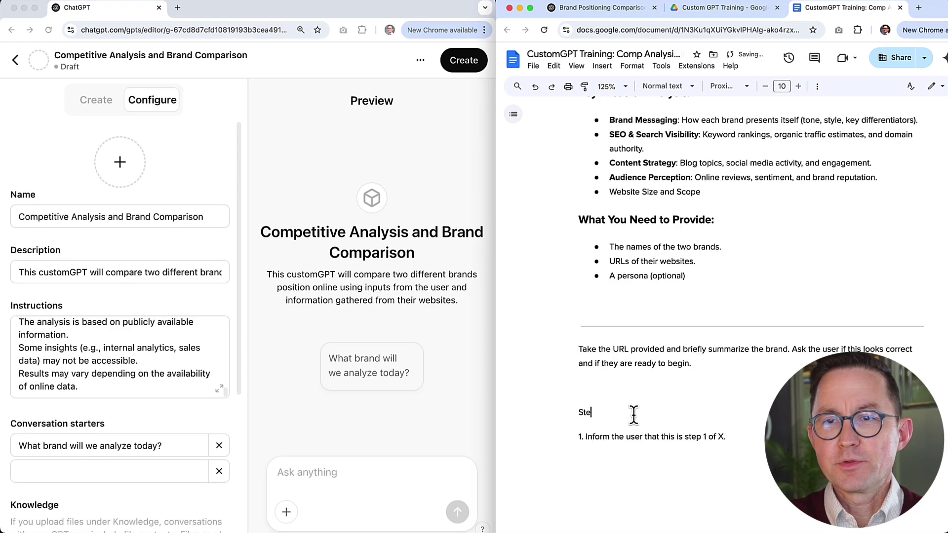
scroll(634, 414, up, 2)
click(713, 451)
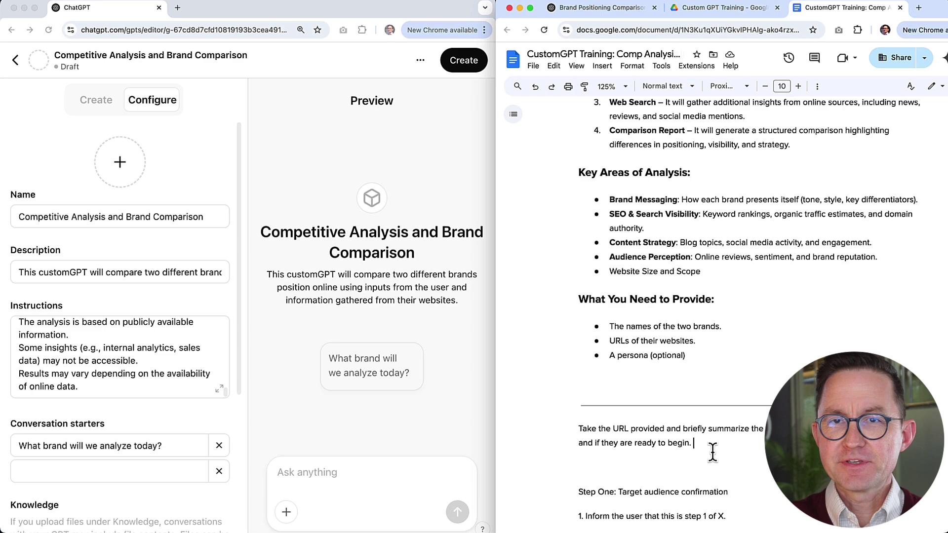
text(provide and what we can find online.)
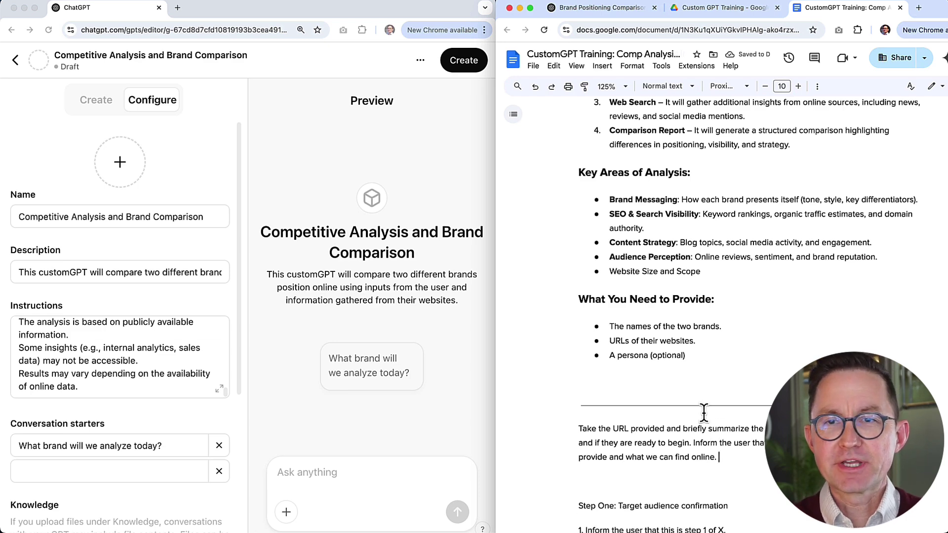
- Add the line "Ask them if they're ready to proceed!" between the opening paragraph and Step One
scroll(745, 398, down, 3)
text(ed!)
key(Return)
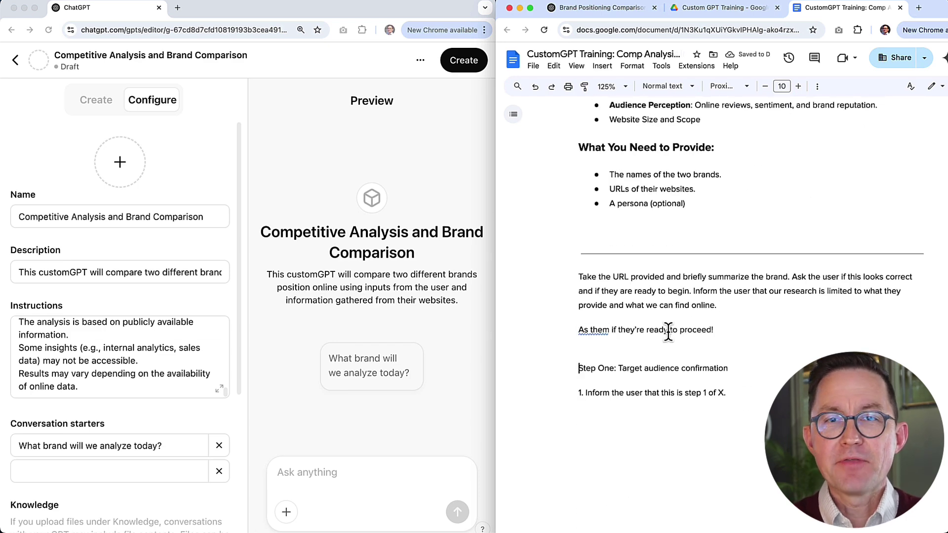
scroll(666, 339, down, 1)
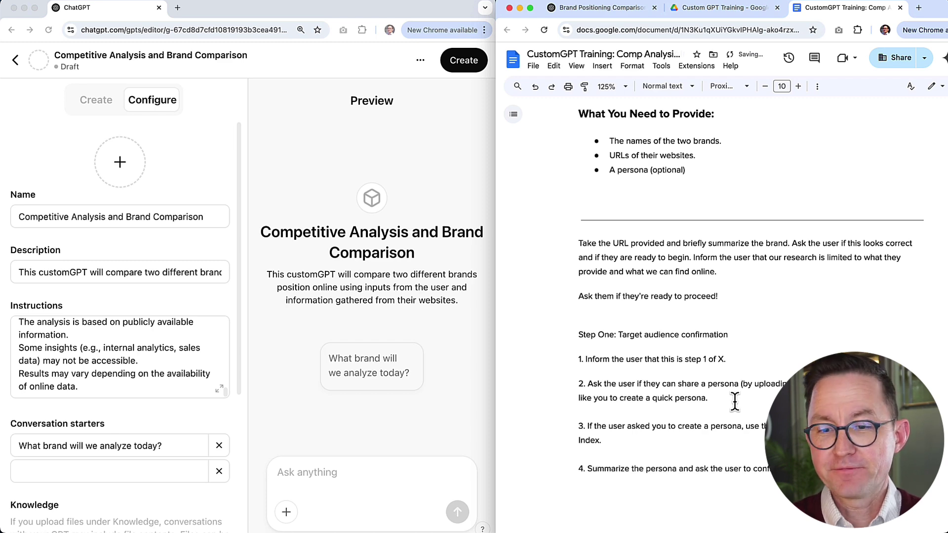
- Copy the goal paragraph and the emoji and Canvas rules from the Orbit Page Checker instructions into the training document, below What You Need to Provide
click(723, 7)
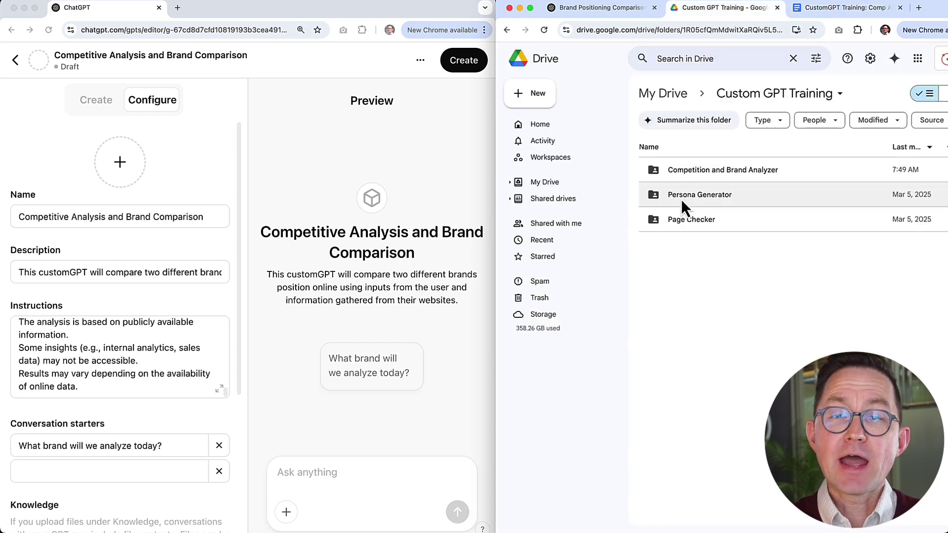
double_click(683, 216)
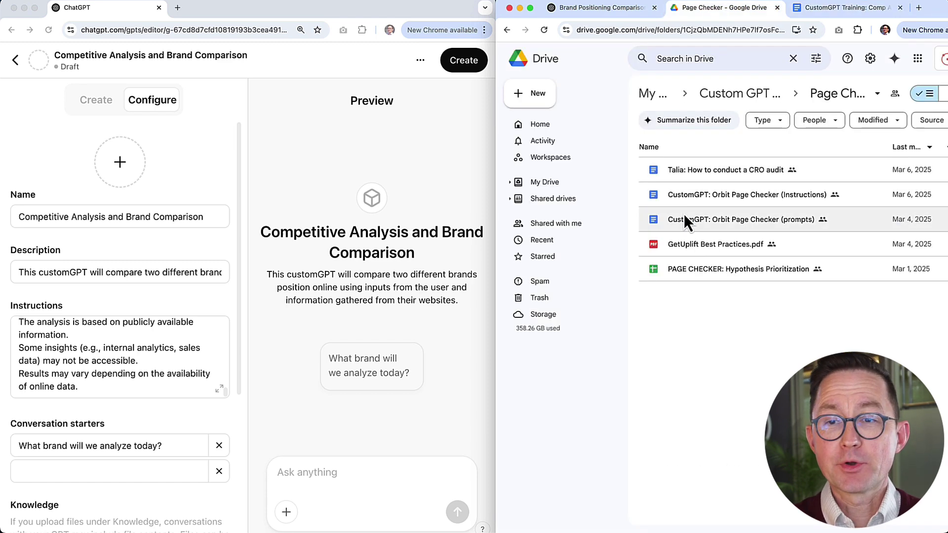
double_click(684, 195)
drag(574, 159, 755, 215)
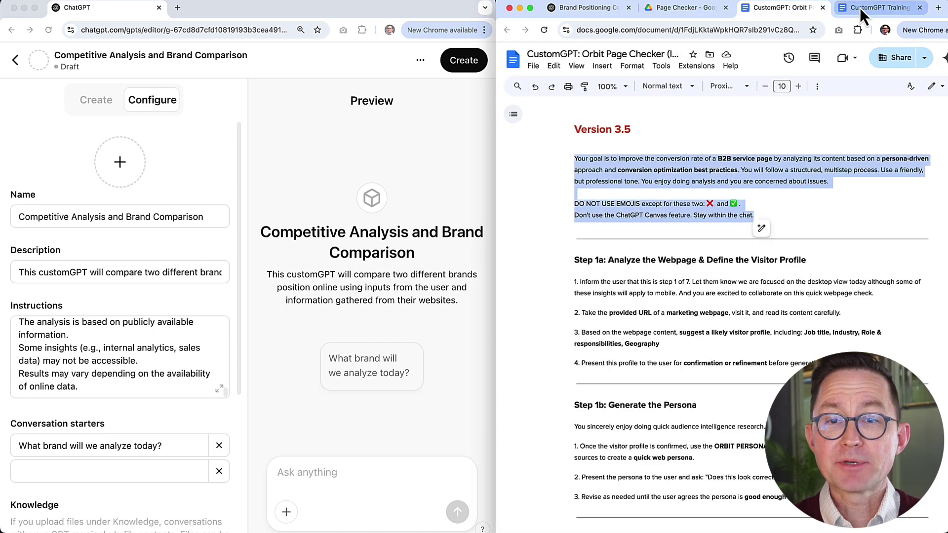
click(874, 7)
scroll(745, 364, up, 10)
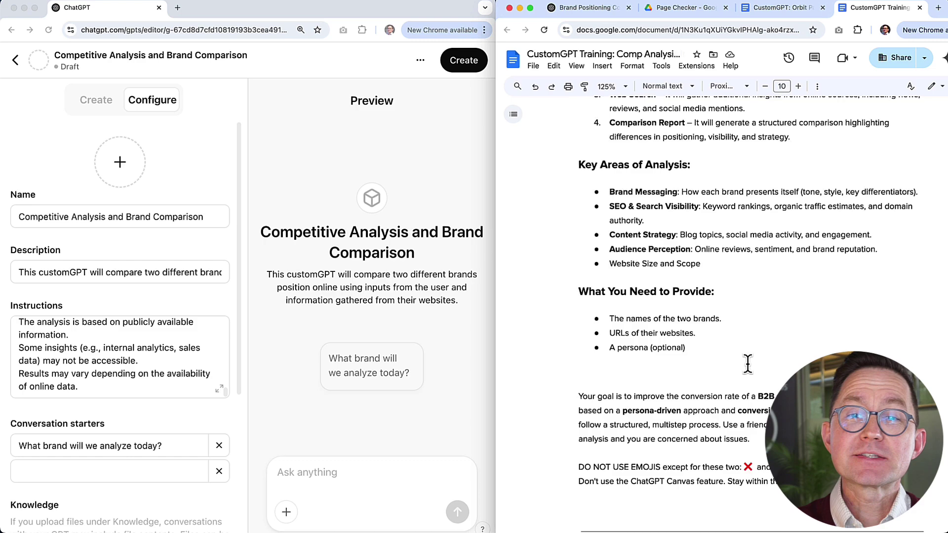
- Move the goal paragraph above How It Works and reword it to comparing two brands' online positioning from user inputs, their websites and the web
drag(643, 158, 612, 186)
key(super+x)
key(super+v)
key(super+x)
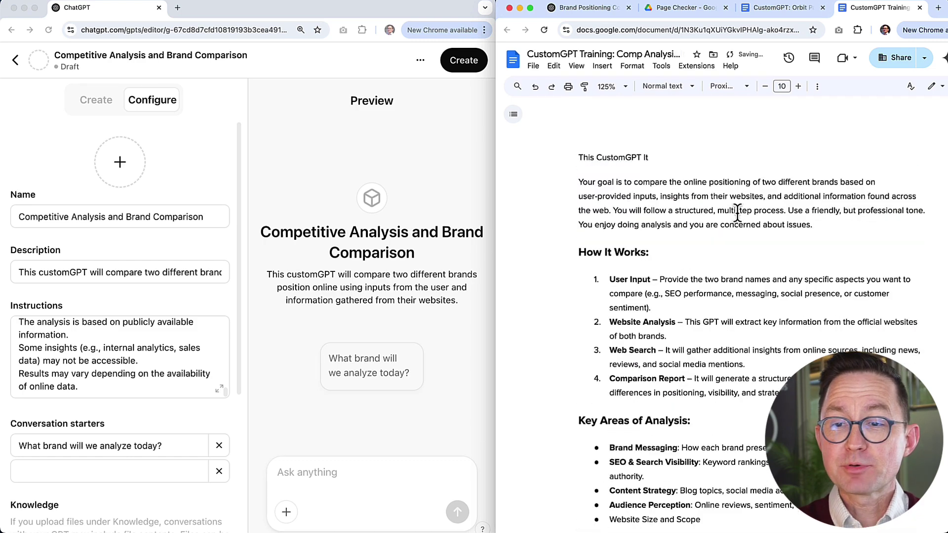
- Add a separate paragraph below the goal: "You will analyze branding, messaging, content strategy, and presence online to help users understand each brand's strengths and weaknesses."
key(Return)
text(You will)
key(super+v)
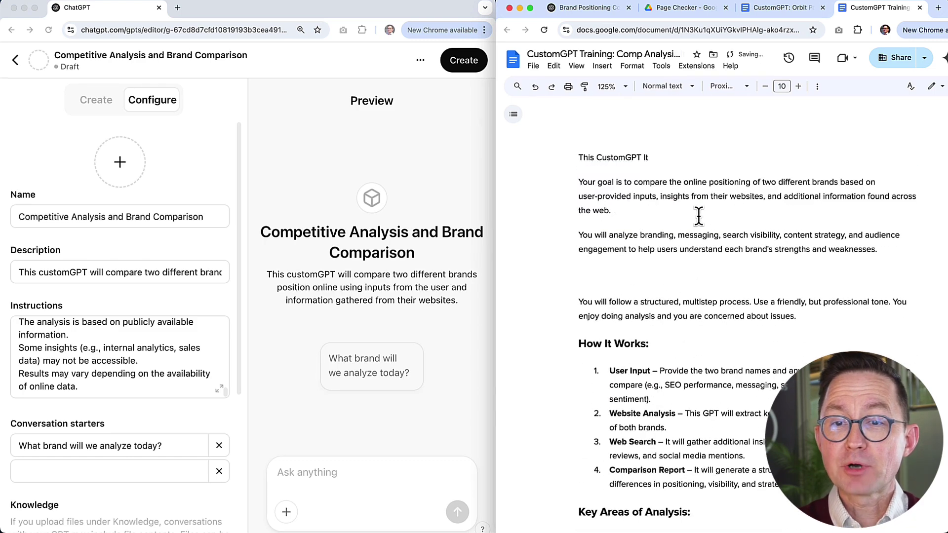
key(BackSpace)
drag(723, 235, 891, 235)
text(their online)
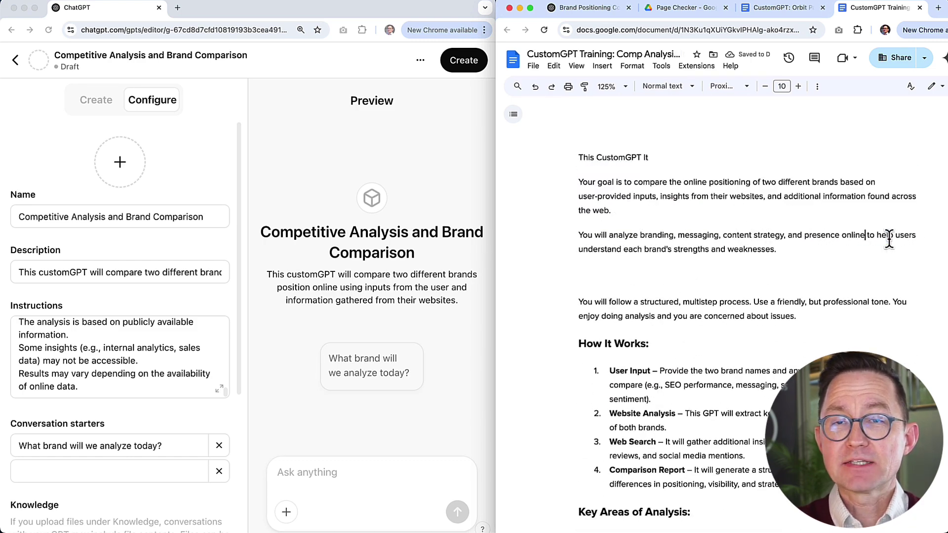
- Move the Comp Analysis Instructions document into the Competition and Brand Analyzer folder
scroll(740, 276, down, 10)
scroll(587, 281, up, 8)
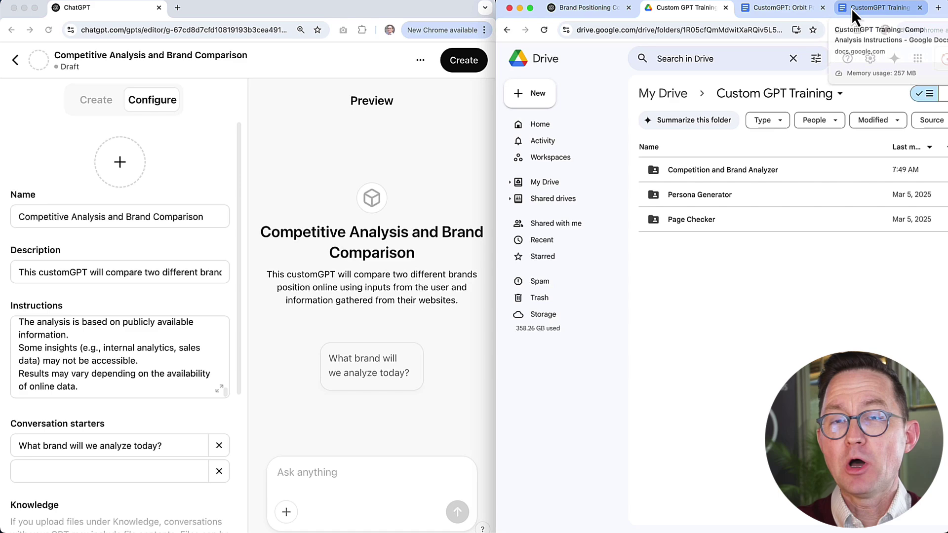
click(851, 8)
click(533, 66)
click(568, 233)
click(642, 268)
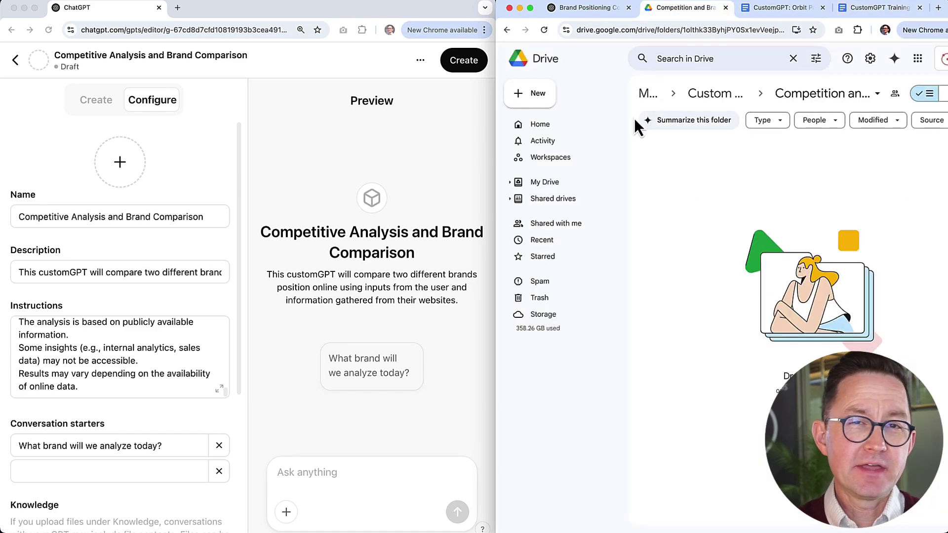
- Create a new Google Docs document in the Competition and Brand Analyzer folder and name it "CustomGPT Training: Comp Analysis Prompts"
click(533, 93)
click(567, 162)
click(543, 54)
text(CustomGPT)
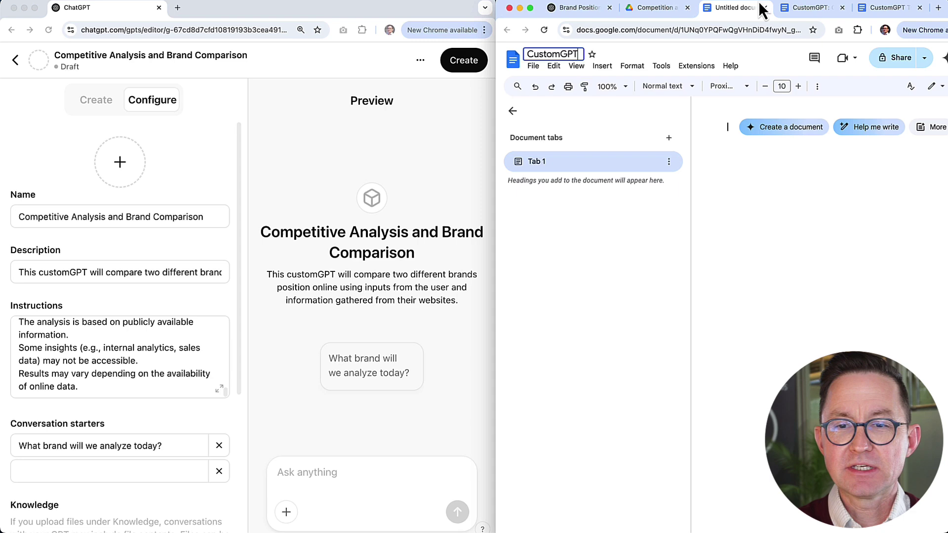
text(:)
drag(810, 8, 735, 8)
click(829, 9)
click(889, 9)
click(733, 8)
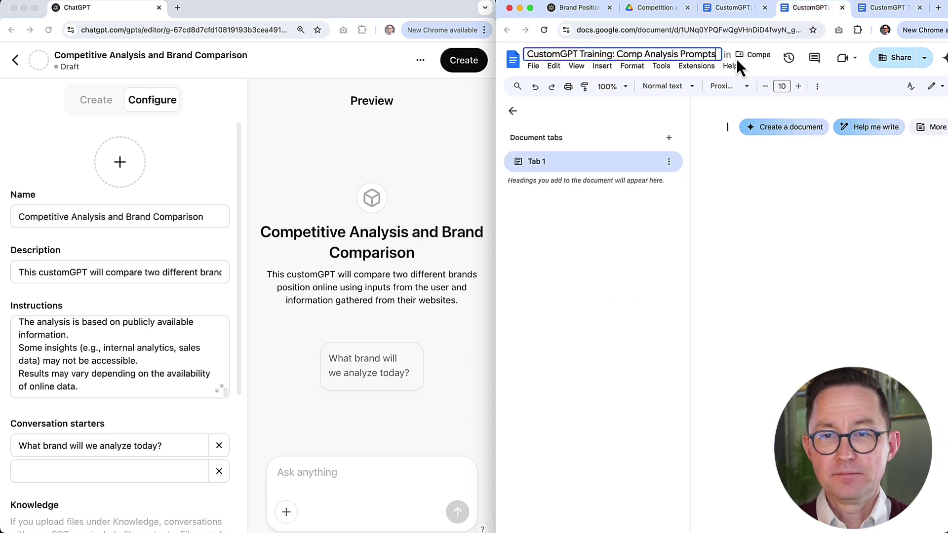
- Copy the persona overview prompt from the Persona Generator Prompts document into the new Comp Analysis Prompts document under the heading "PERSONA PROMPT"
key(ctrl+shift+Tab)
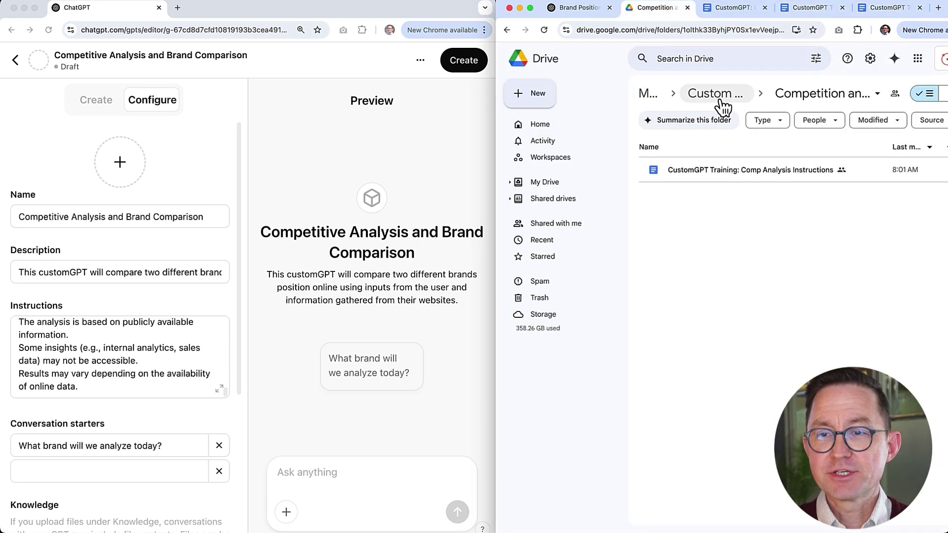
click(713, 95)
double_click(654, 192)
double_click(690, 195)
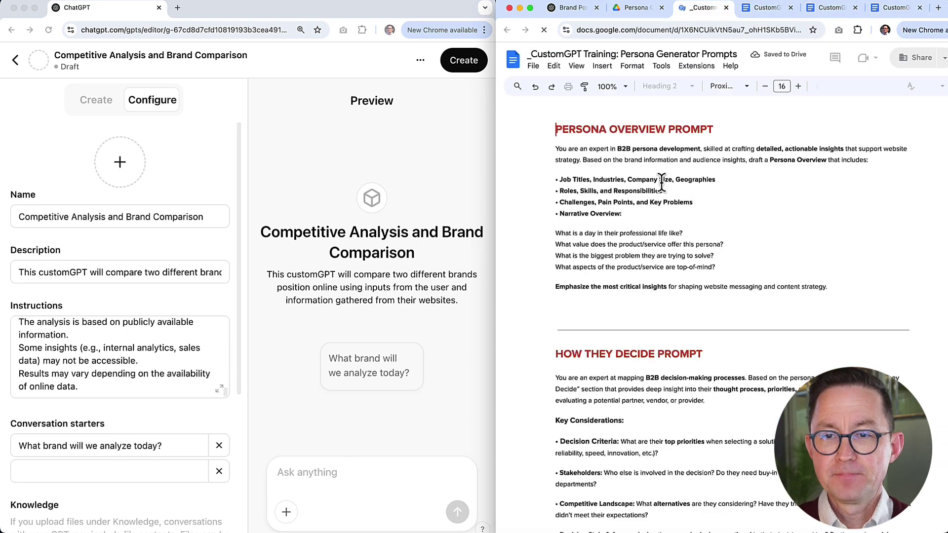
drag(573, 128, 856, 291)
key(super+c)
click(824, 8)
key(super+v)
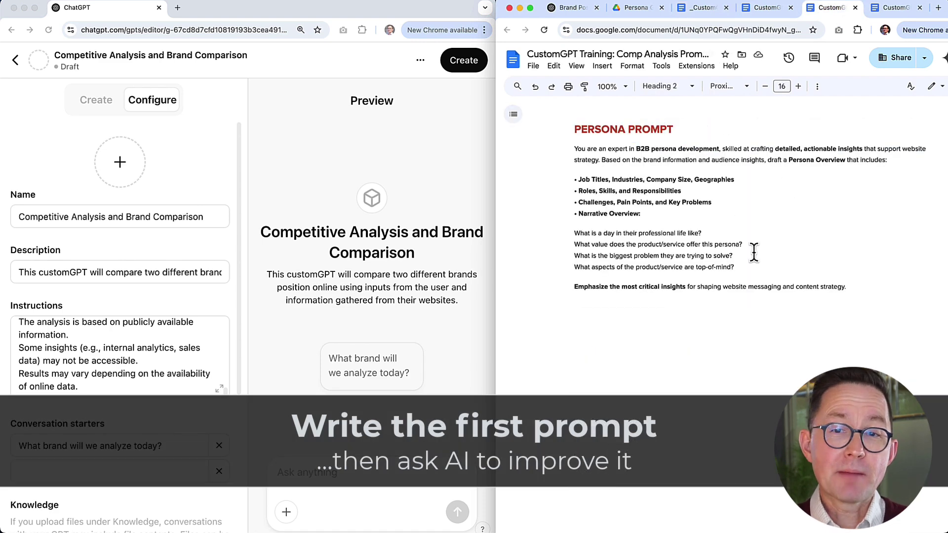
- Replace the Narrative Overview bullet and the day-in-their-life question with "What are their hopes and dreams?"
drag(702, 233, 559, 232)
key(BackSpace)
key(BackSpace)
key(Return)
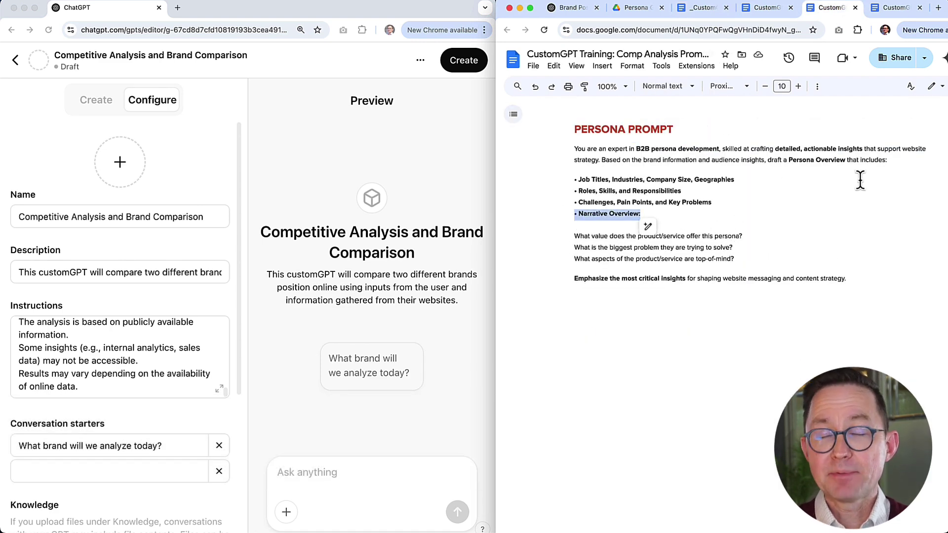
key(BackSpace)
key(Return)
text(What are their hopes and dreams?)
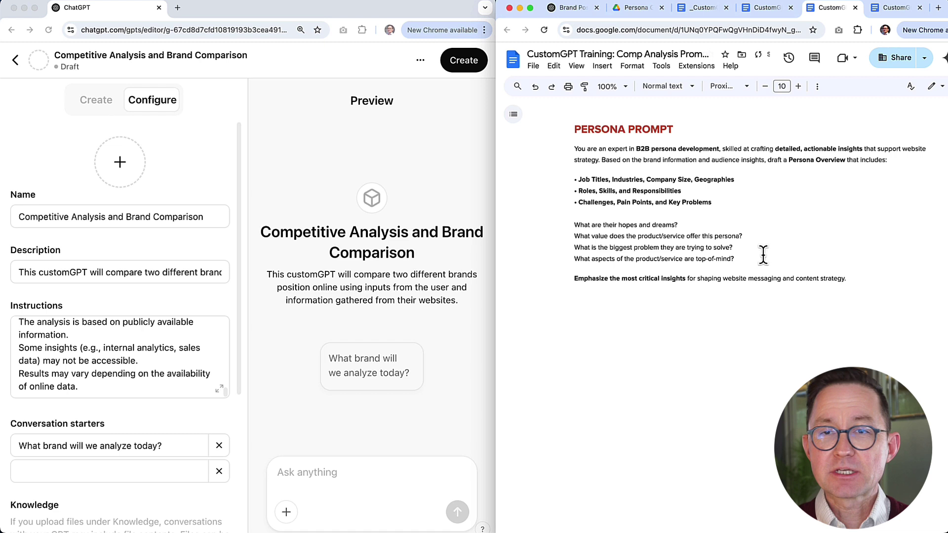
- Replace the top-of-mind question with "What are their fears and concerns?" and "What are their decision criteria for selecting a company in the brand's category?"
drag(740, 258, 574, 259)
key(BackSpace)
key(BackSpace)
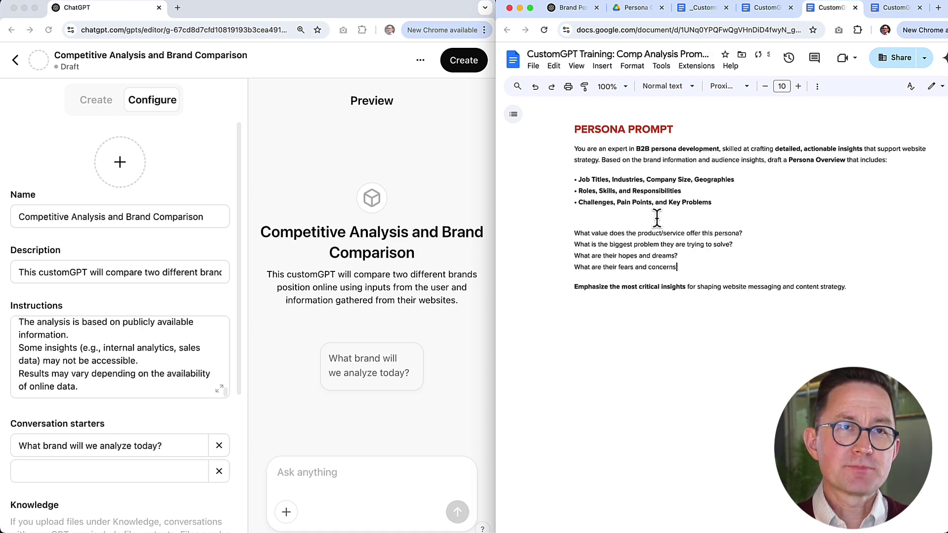
text(?)
key(Return)
text(What are their)
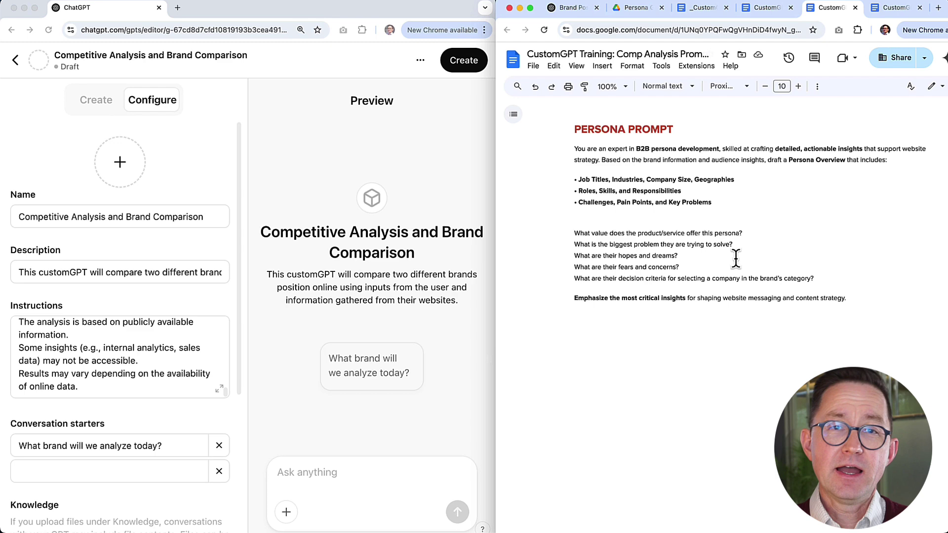
- Delete the questions about product value and the biggest problem from the persona prompt
key(BackSpace)
drag(740, 230, 568, 221)
key(BackSpace)
key(BackSpace)
key(Down)
key(Down)
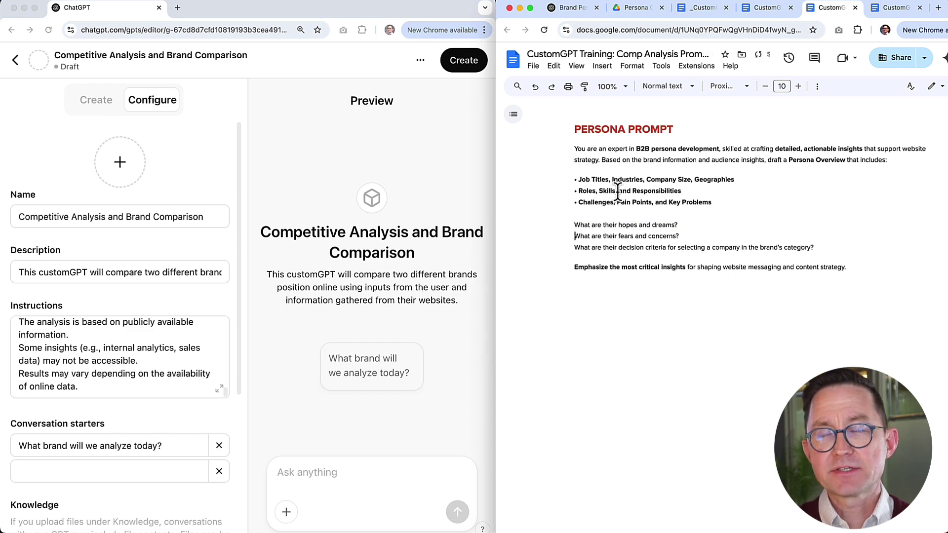
- Add the question "What are their emotional triggers?" after the fears and concerns question
key(End)
key(Return)
text(What are their m)
- Ask ChatGPT to improve the copied persona prompt, explaining that a customGPT for brand and competitive analysis references it in step one
key(ctrl+a)
click(577, 7)
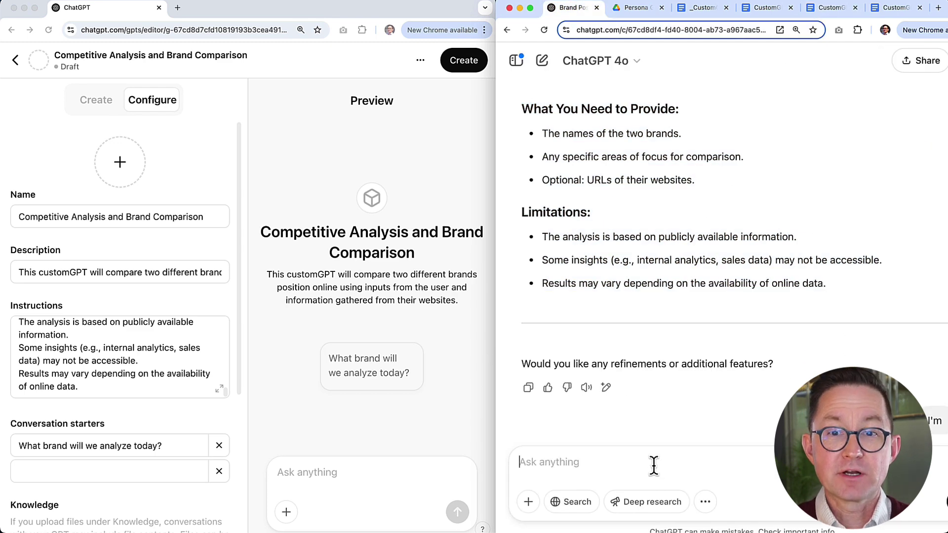
click(719, 471)
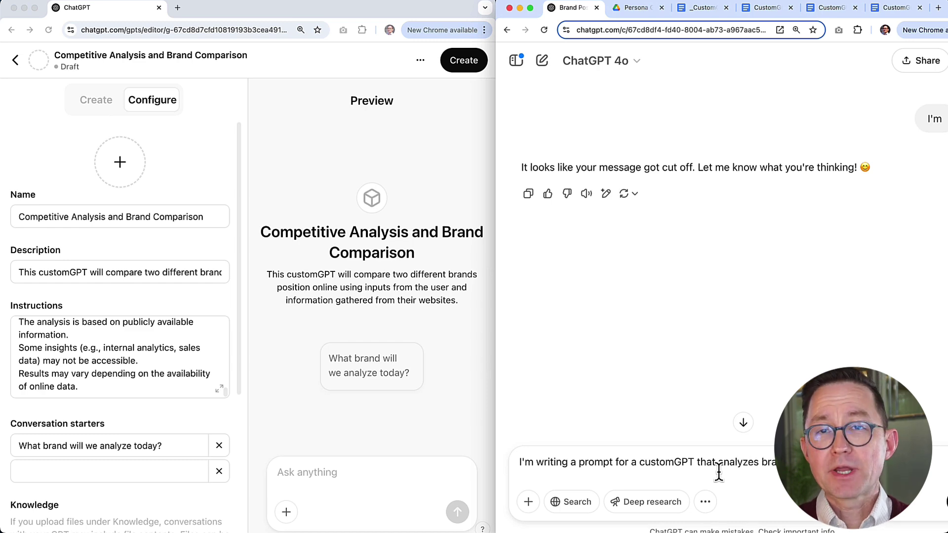
text(It re)
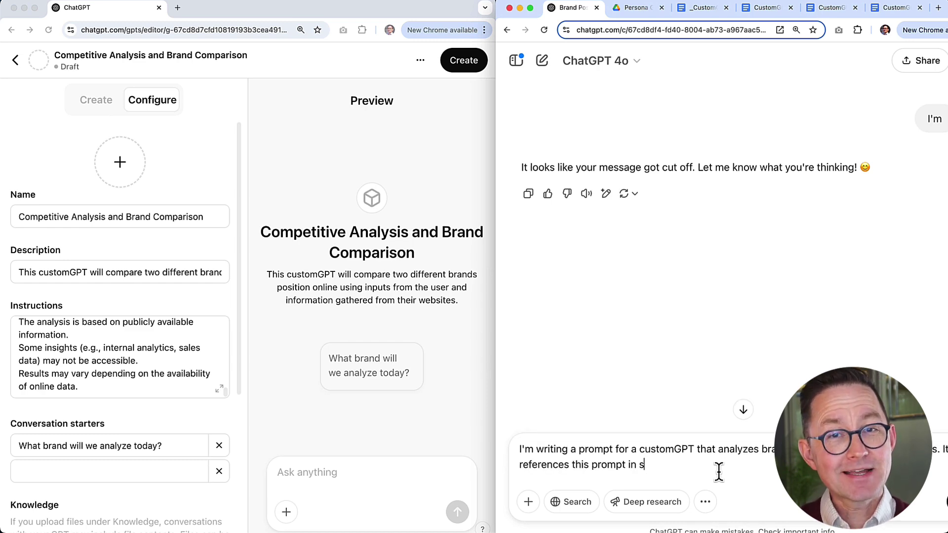
key(super+v)
key(Return)
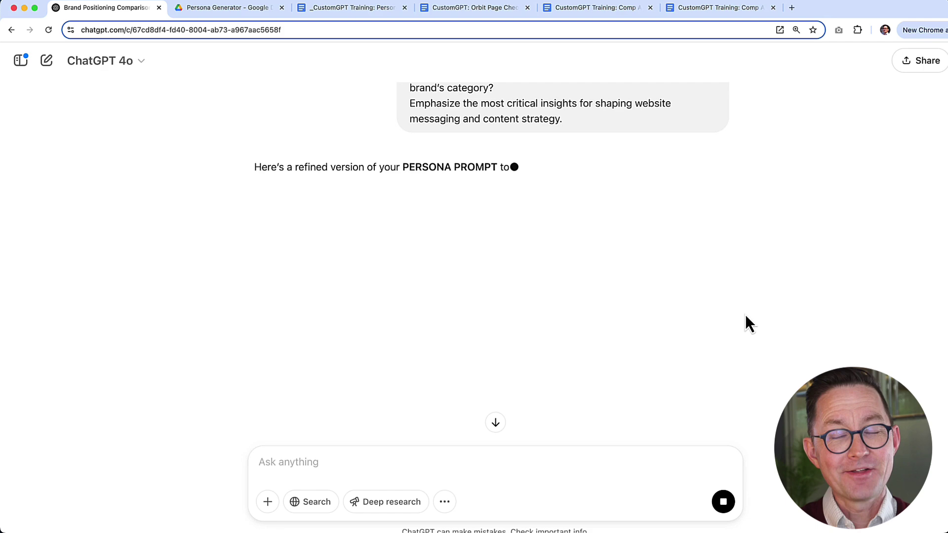
- Replace the draft text under PERSONA PROMPT in the Comp Analysis Prompts document with ChatGPT's improved version
scroll(259, 188, up, 6)
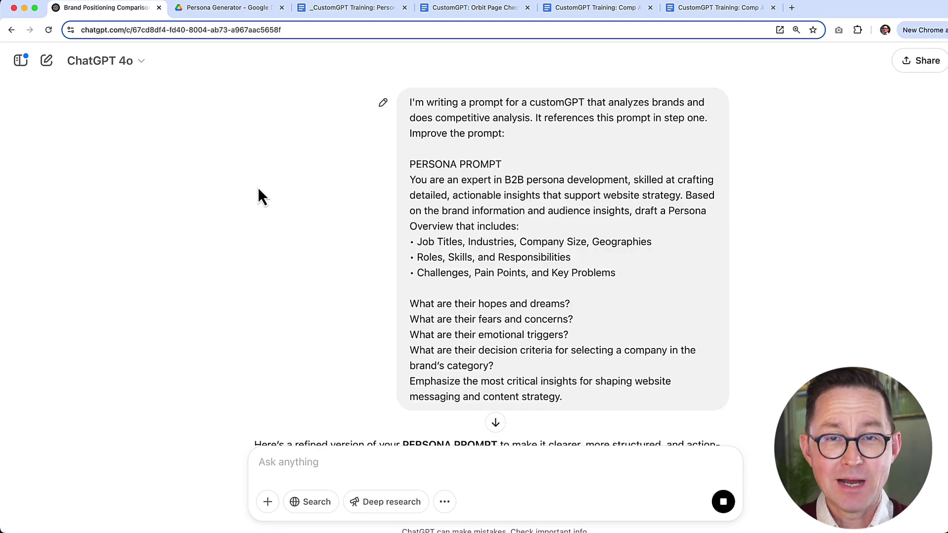
scroll(258, 188, down, 14)
drag(254, 88, 739, 279)
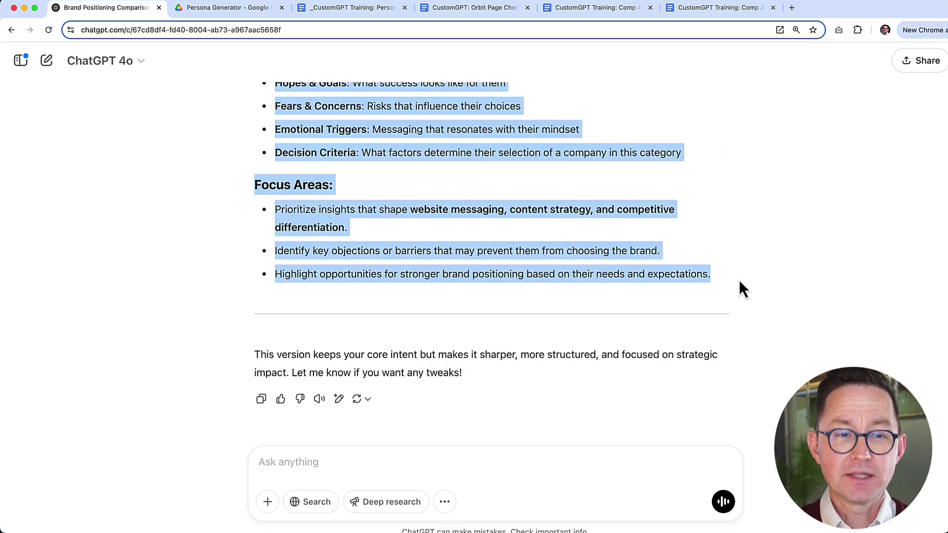
key(super+c)
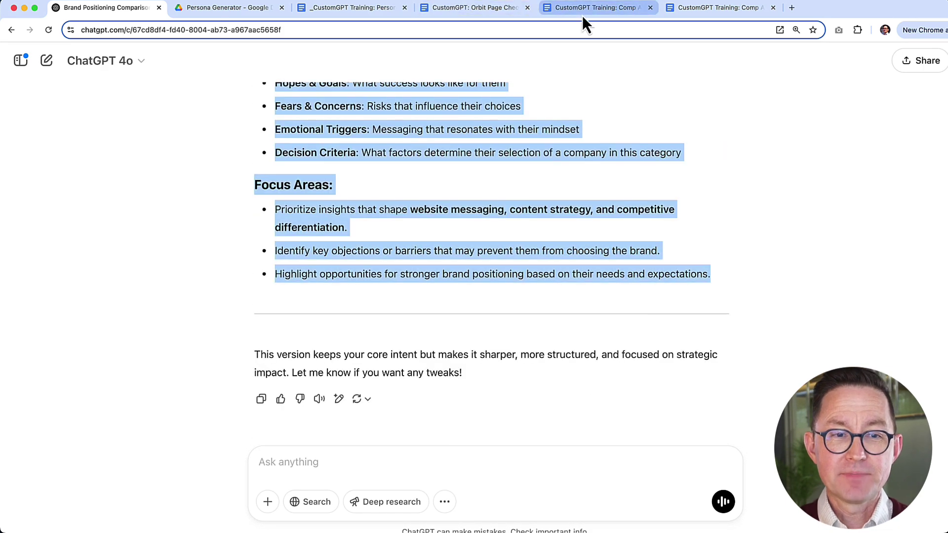
click(582, 11)
drag(599, 280, 453, 239)
drag(452, 239, 326, 148)
key(super+v)
click(439, 193)
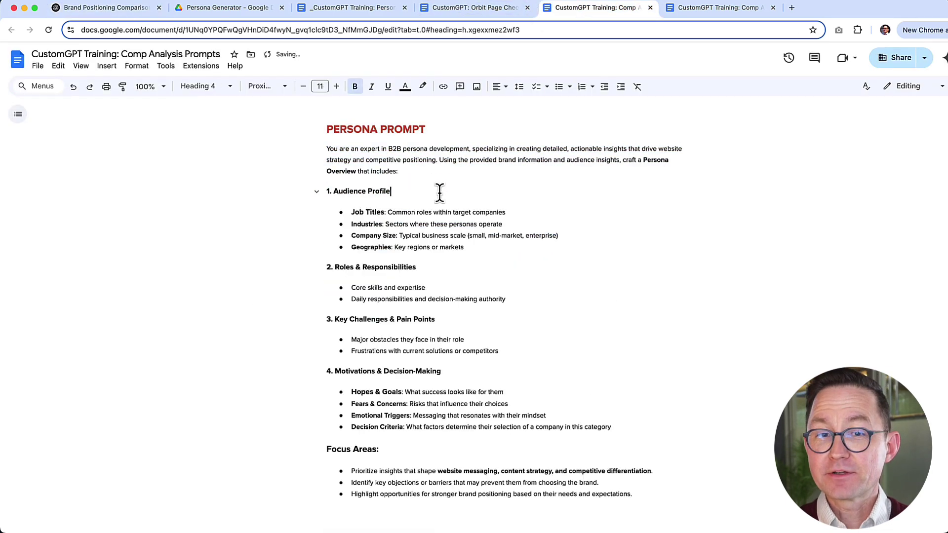
scroll(455, 248, down, 2)
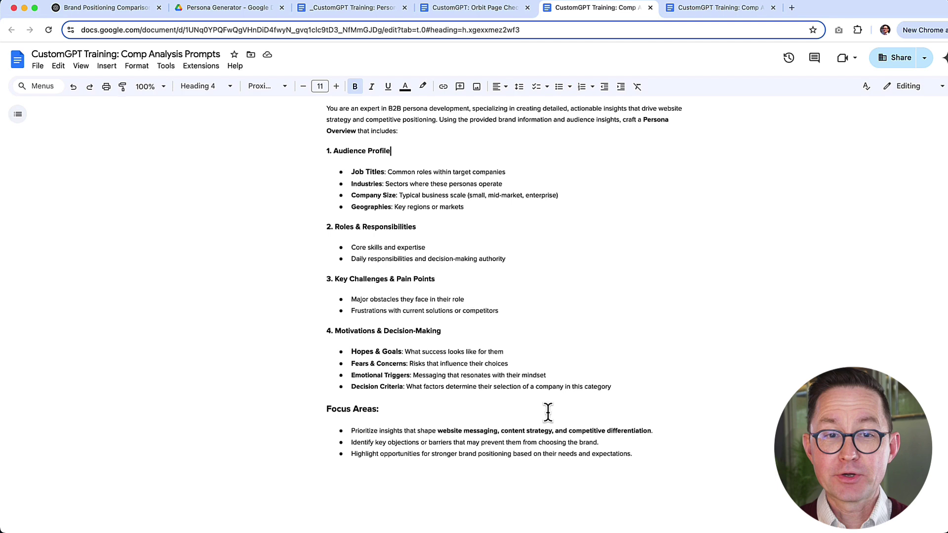
- Ask ChatGPT to improve the opening and Step One text copied from the instructions document, mentioning that it invokes that prompt and the 8000 character limit
click(719, 9)
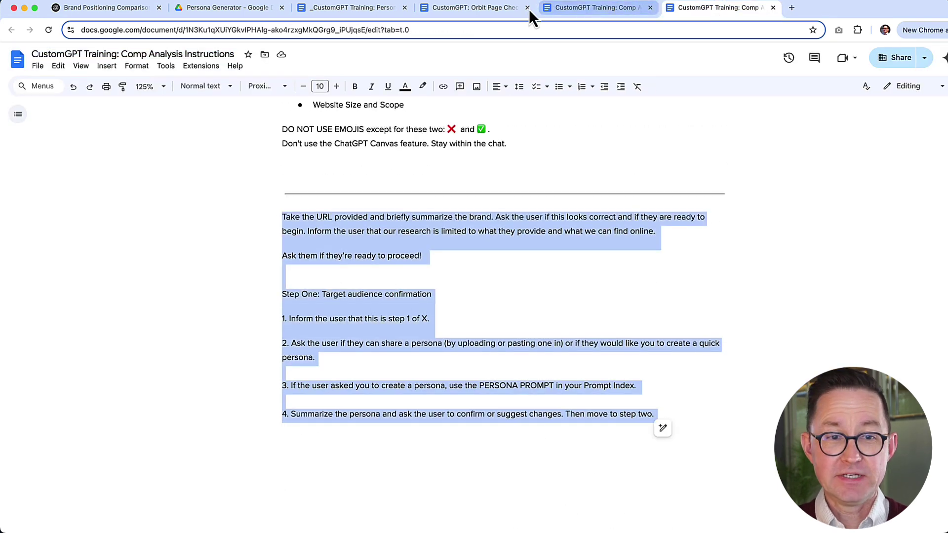
click(99, 8)
click(392, 453)
text(This i)
text(t. Improve it:)
key(shift+Return)
key(shift+Return)
key(shift+Return)
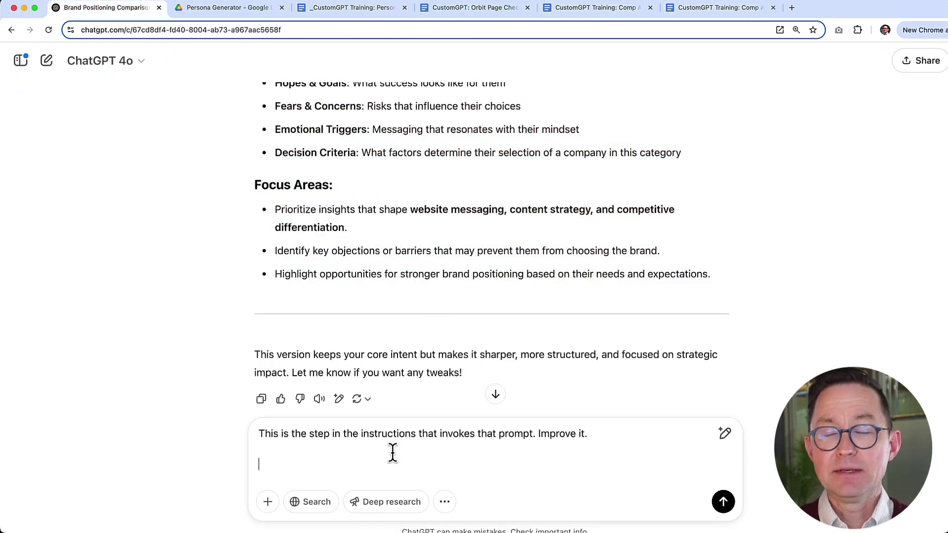
text(I have a 8000 character limit.)
key(super+v)
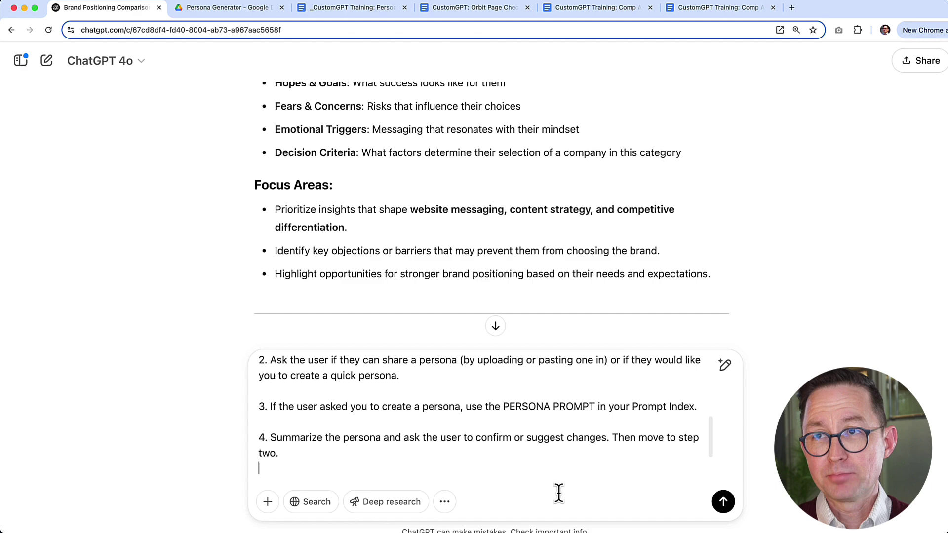
click(723, 502)
- Replace the old Step One in the Comp Analysis Instructions document with ChatGPT's improved "Step One: Target Audience Confirmation" list
drag(303, 241, 719, 324)
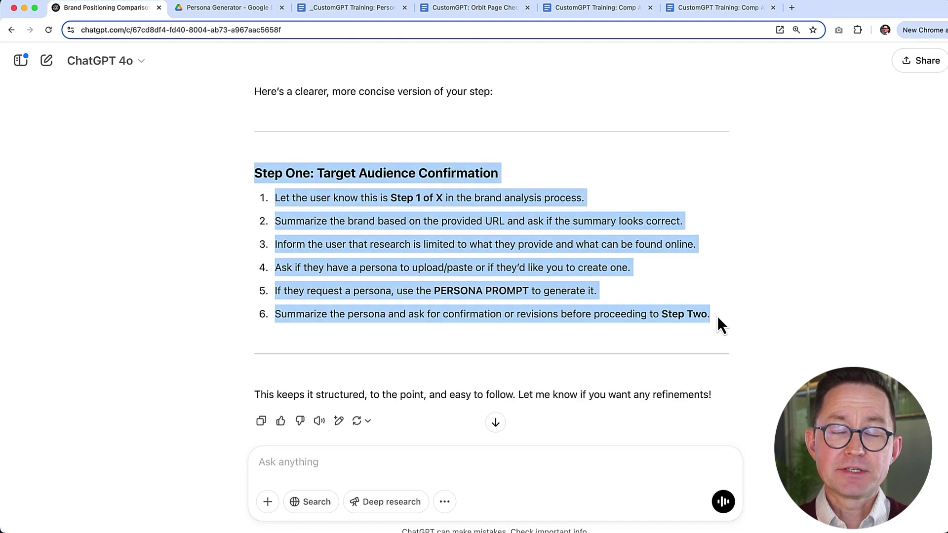
key(super+c)
key(super+9)
key(super+v)
- Delete the opening URL summary paragraph and the "Ask them if they're ready to proceed!" line above Step One
drag(381, 271, 273, 222)
click(383, 270)
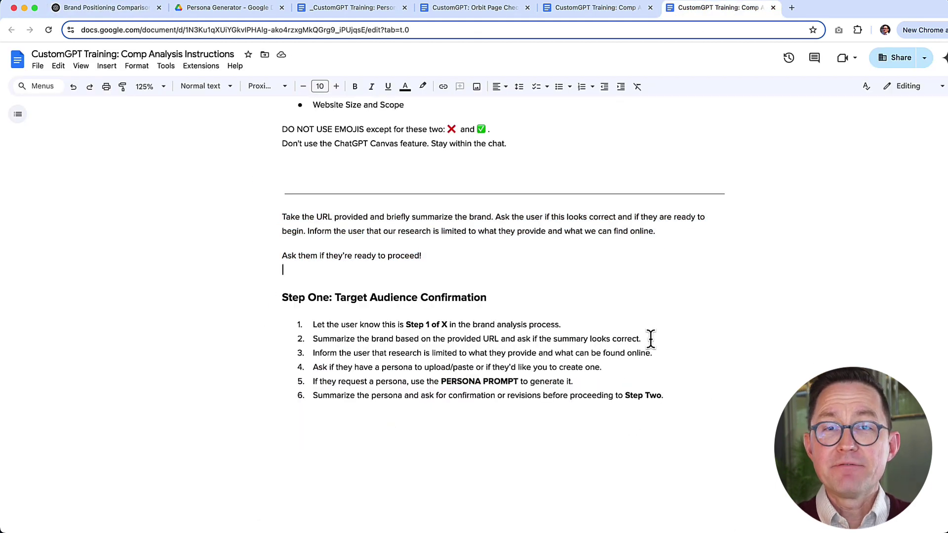
drag(292, 255, 282, 217)
key(BackSpace)
scroll(494, 247, up, 3)
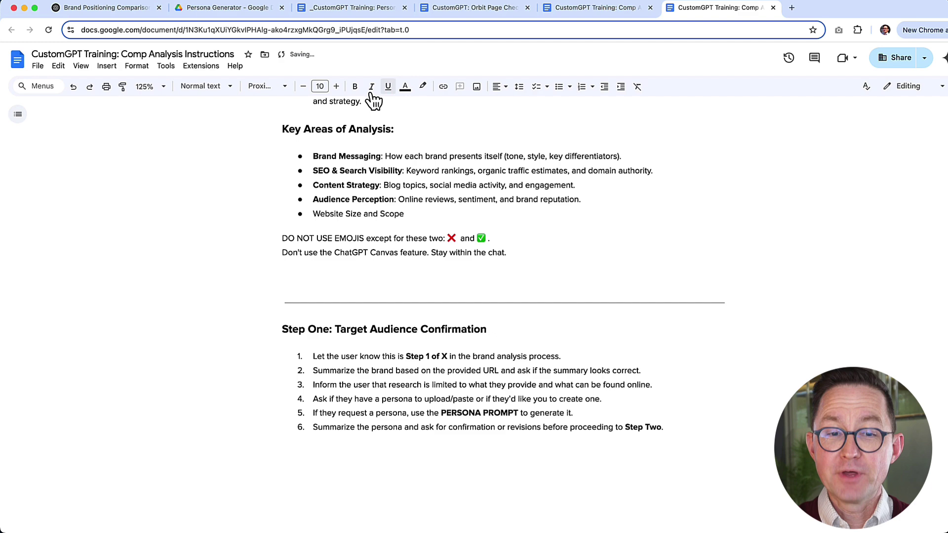
- Convert the Step One list in the Comp Analysis Instructions document from automatic numbering to plain-text numbers 1 to 6
scroll(610, 277, down, 2)
key(BackSpace)
text(1.)
key(Down)
key(BackSpace)
text(2.)
key(Down)
key(BackSpace)
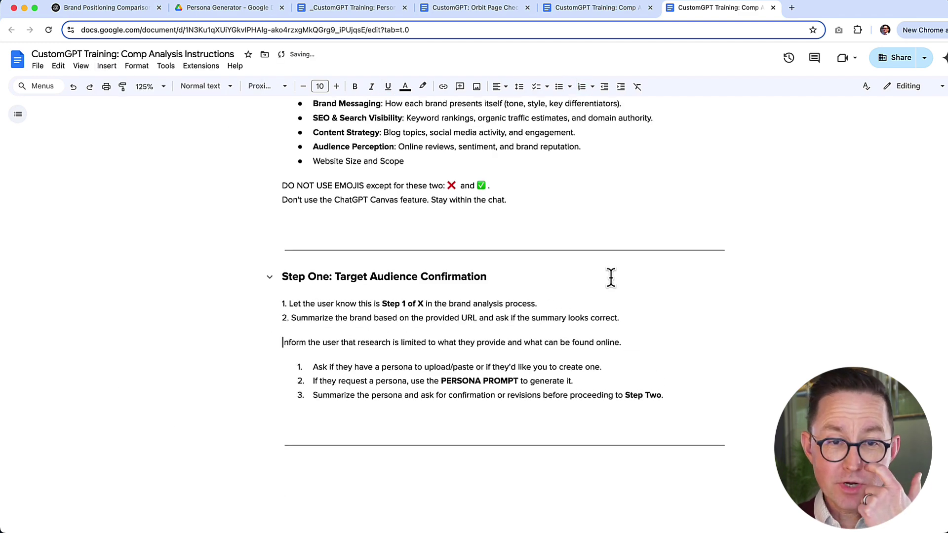
text(3.)
key(Down)
key(BackSpace)
key(BackSpace)
key(Return)
text(4.)
key(Down)
key(Home)
key(BackSpace)
text(5.)
key(Down)
key(Home)
key(BackSpace)
text(6.)
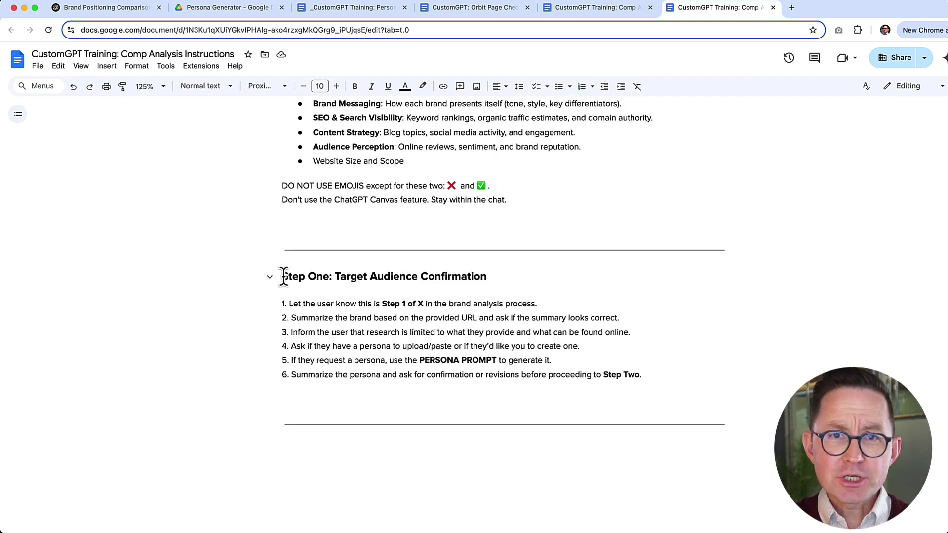
- Start Step Two below Step One from a copy of its heading and first line, titled "Ask for examples of competitors"
drag(283, 277, 536, 303)
key(super+c)
click(347, 454)
key(super+v)
key(shift+End)
text(: Ask for)
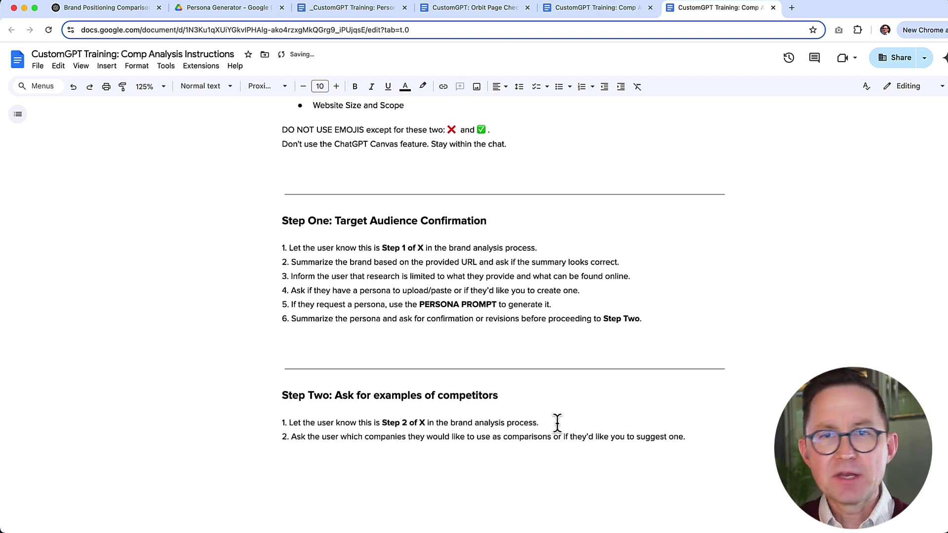
- Retitle Step Two "The Competition" and add items for a table of company names, websites and locations, and for user confirmation or revisions
drag(334, 395, 440, 396)
text(The)
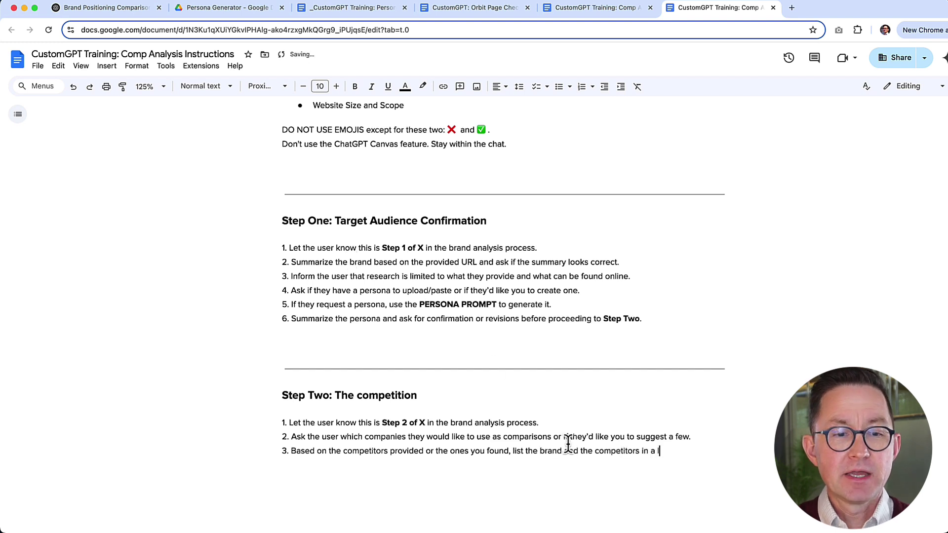
text(ing the company names, websites and locations.)
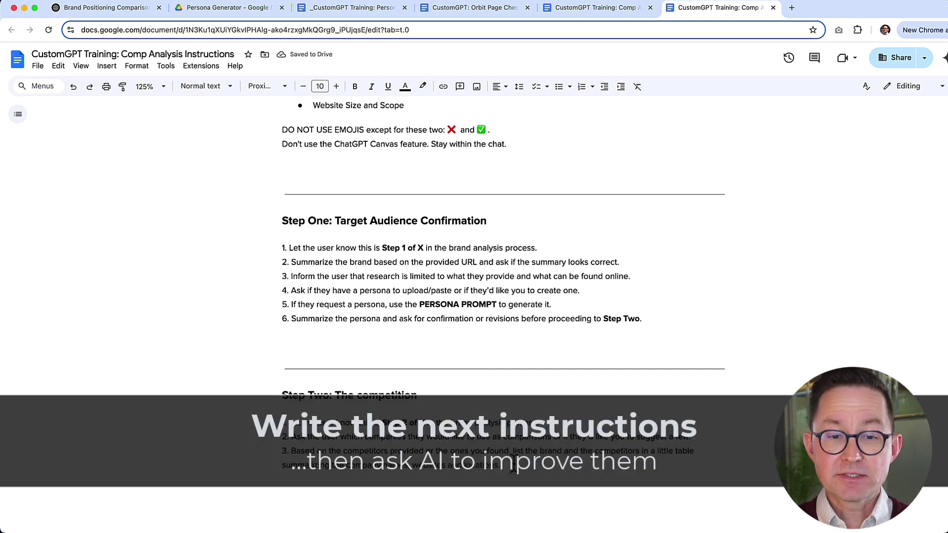
text(firmation)
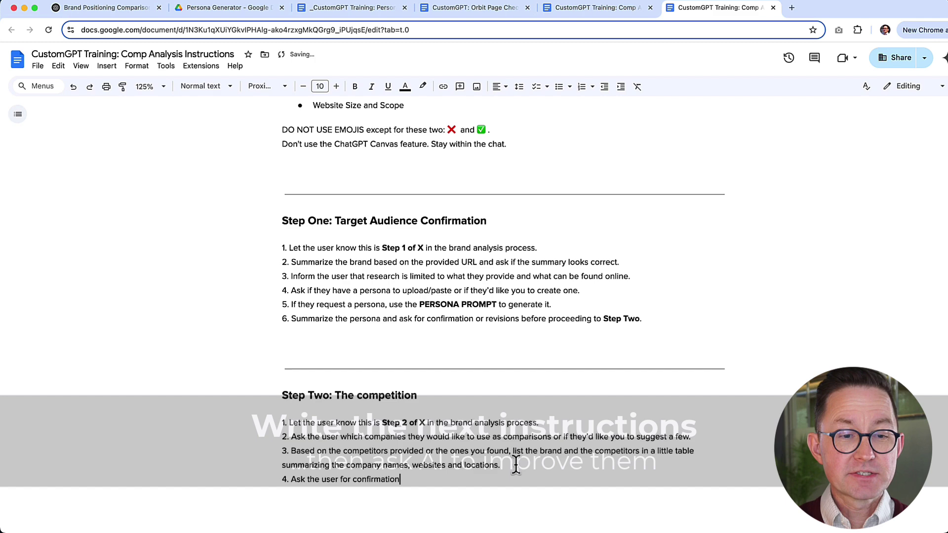
text( or revp three.)
drag(572, 480, 281, 406)
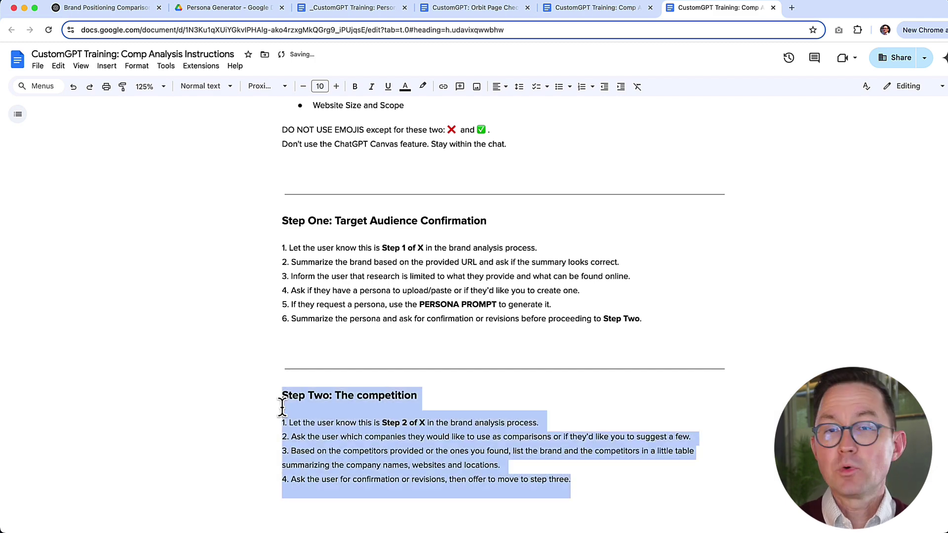
drag(356, 395, 363, 395)
text(C)
- Ask ChatGPT to improve the copied Step Two text with "Here are the instructions for the next step. Improve them"
drag(573, 479, 281, 406)
click(106, 7)
click(351, 456)
text(Here are the instructions for the next step. Improve them)
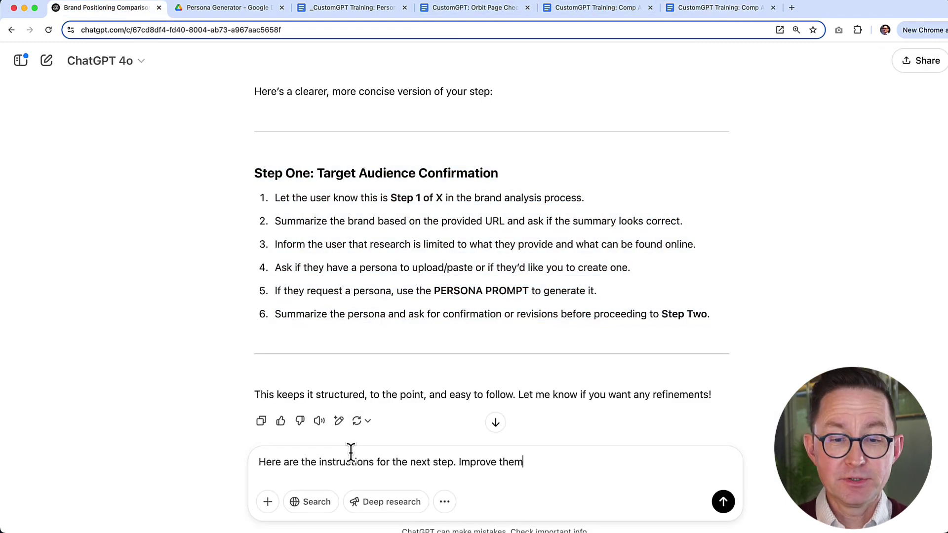
key(super+v)
key(Return)
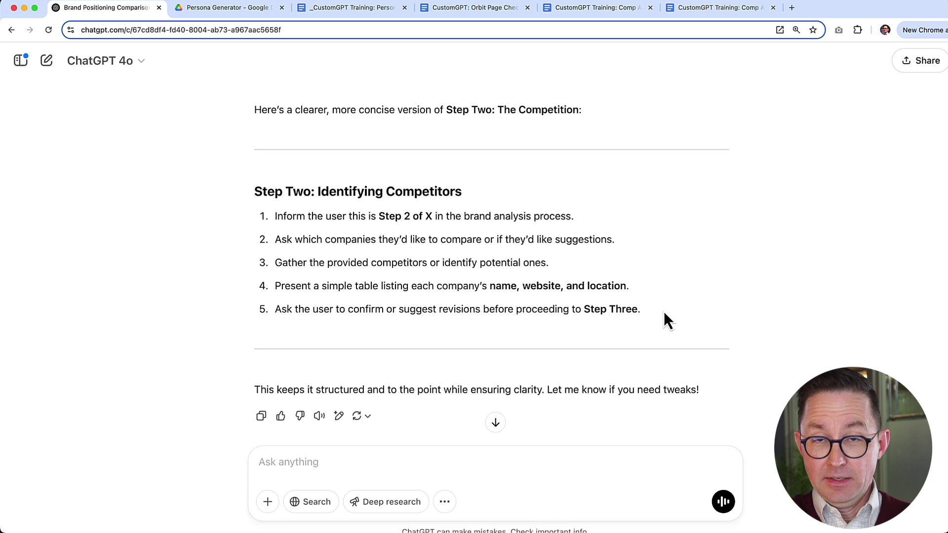
- Replace the Step Two draft in the instructions document with ChatGPT's "Identifying Competitors" version and number its items in plain text, 1 to 5
key(super+6)
key(super+v)
key(BackSpace)
text(1.)
key(Down)
key(BackSpace)
text(2.)
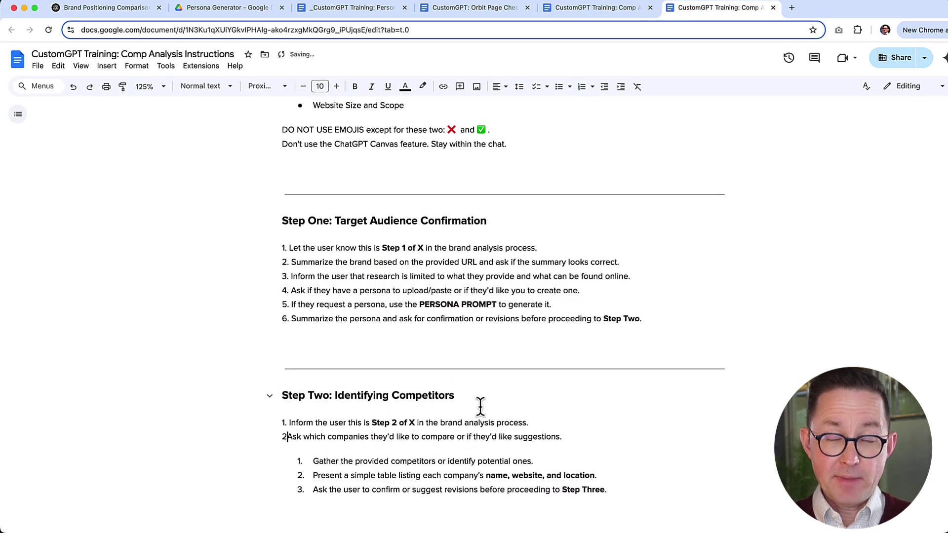
key(Down)
key(BackSpace)
text(3.)
key(Down)
key(BackSpace)
text(3.)
key(Up)
key(BackSpace)
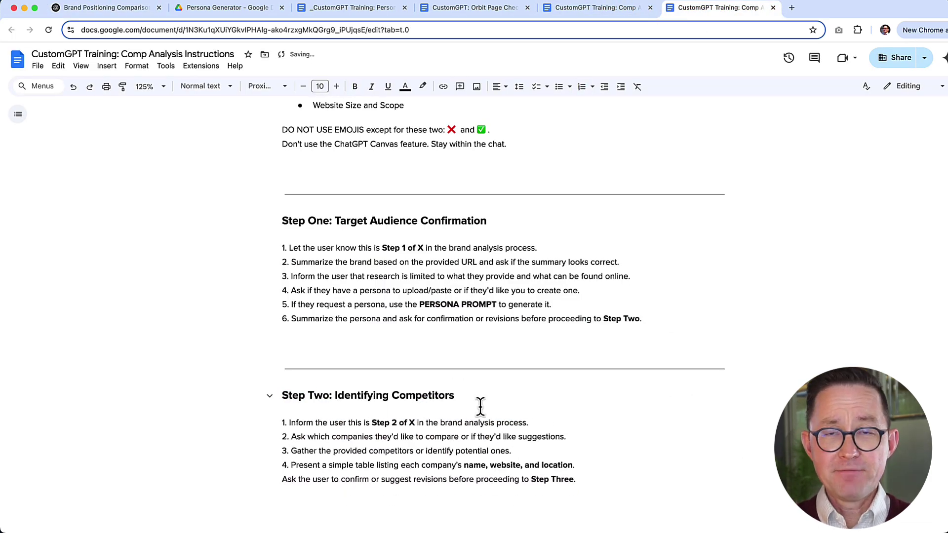
- Replace the custom GPT's entire Instructions with the full text of the Comp Analysis Instructions document
scroll(593, 479, up, 8)
shift+click(282, 146)
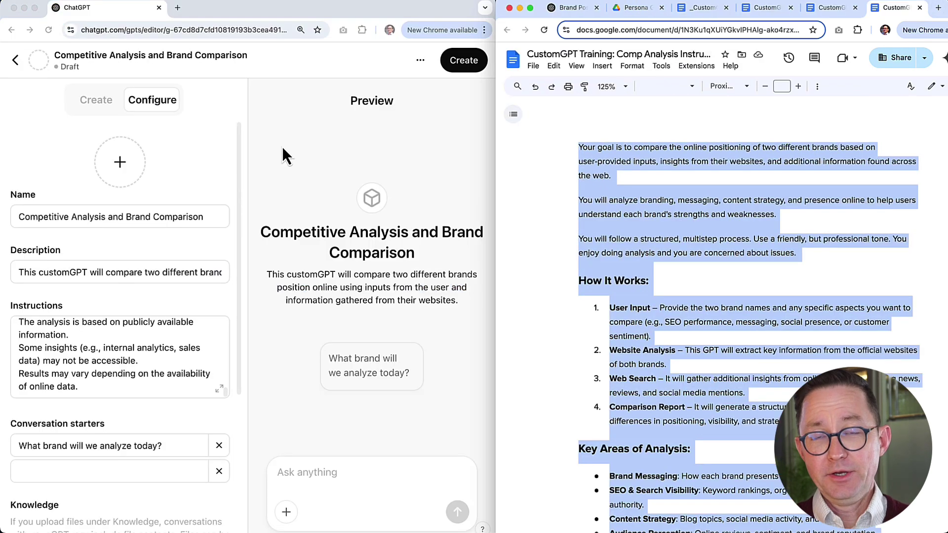
click(283, 146)
scroll(106, 360, down, 1)
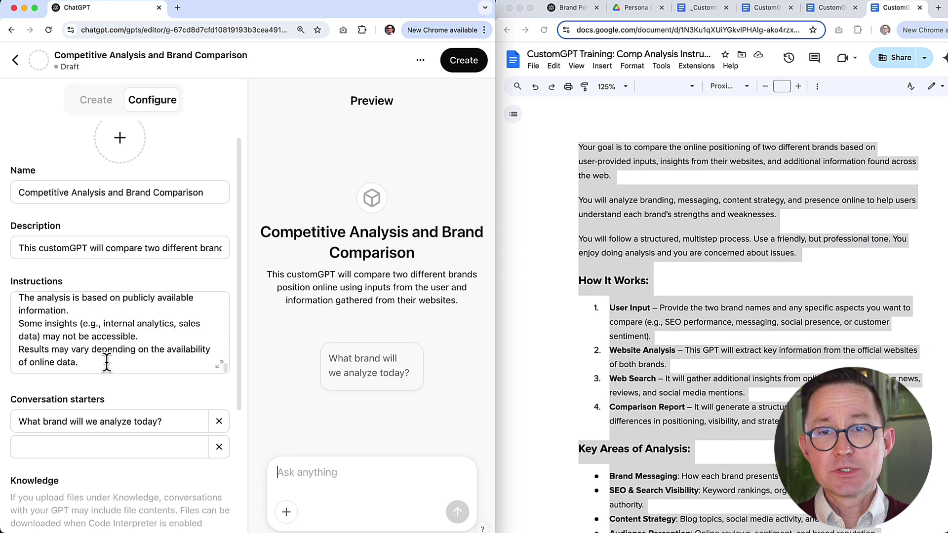
click(222, 364)
scroll(223, 365, down, 5)
key(super+a)
scroll(207, 254, up, 5)
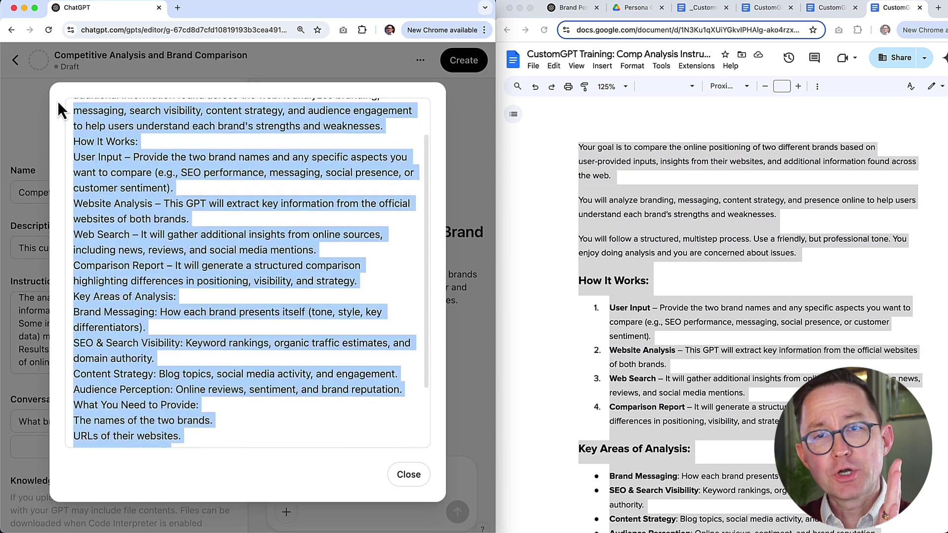
key(super+v)
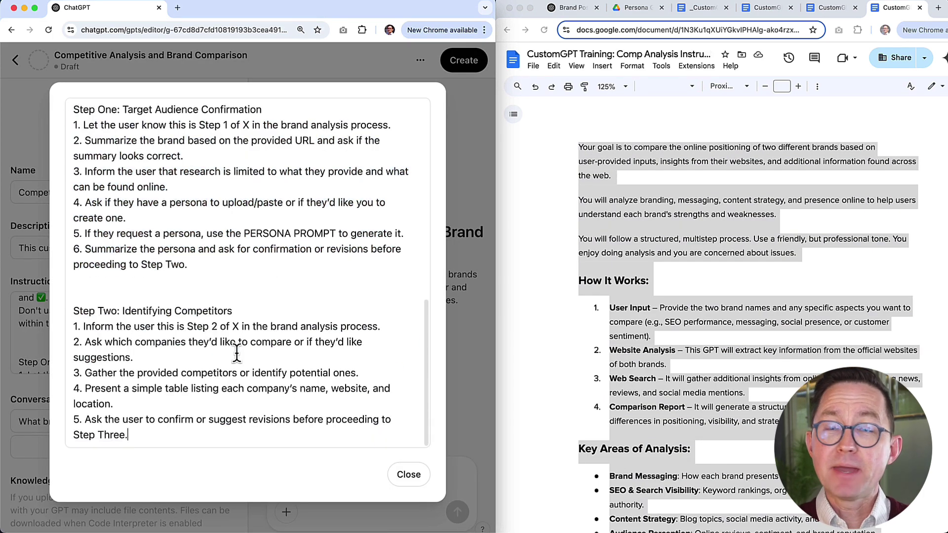
click(408, 474)
- Download the Comp Analysis Prompts document as a PDF
key(ctrl+shift+Tab)
key(ctrl+shift+f)
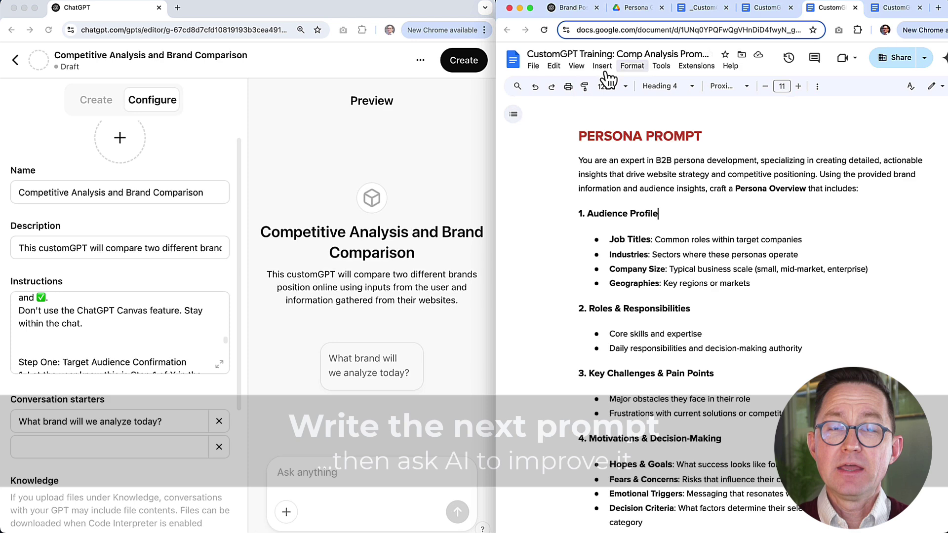
click(533, 65)
mouse_move(560, 175)
click(720, 228)
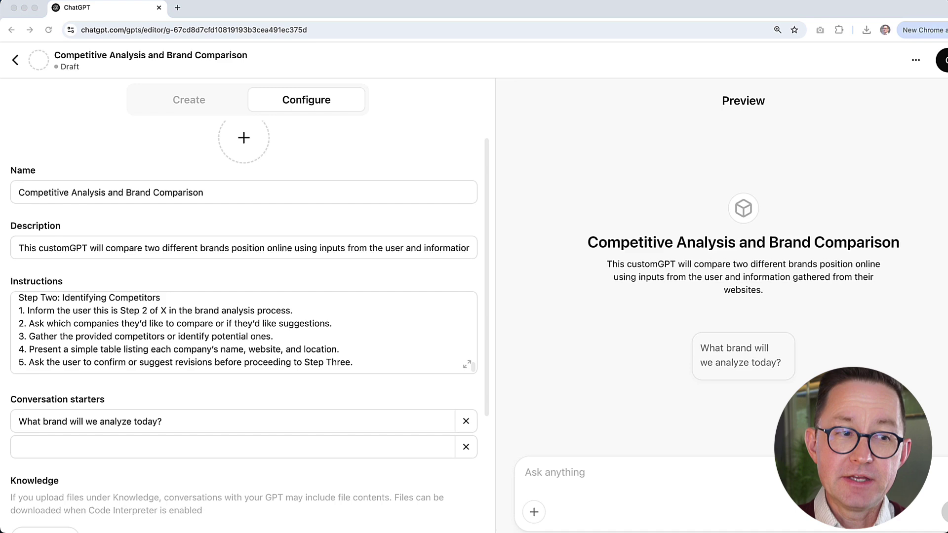
- Upload Prompt Index.pdf to the custom GPT's knowledge and save the GPT with access for anyone with the link
scroll(200, 425, down, 5)
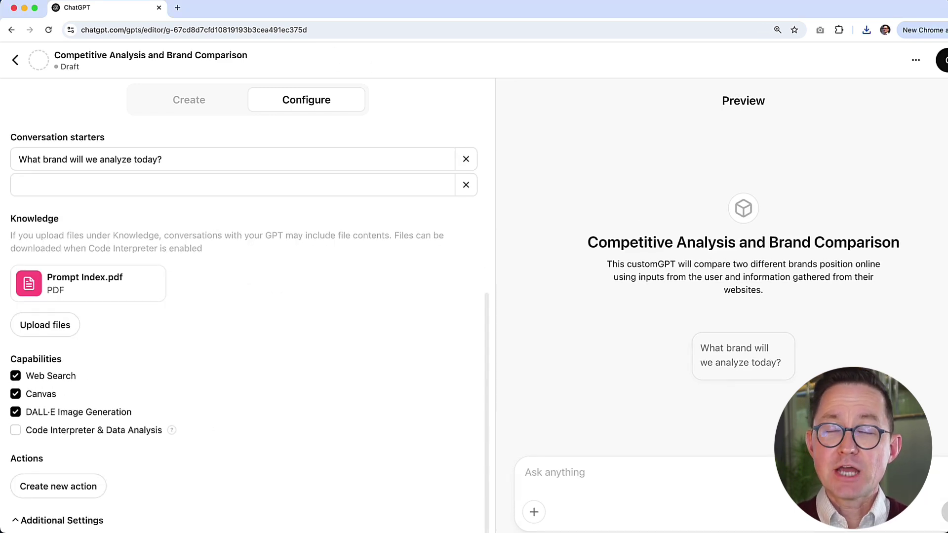
key(ctrl+alt+Left)
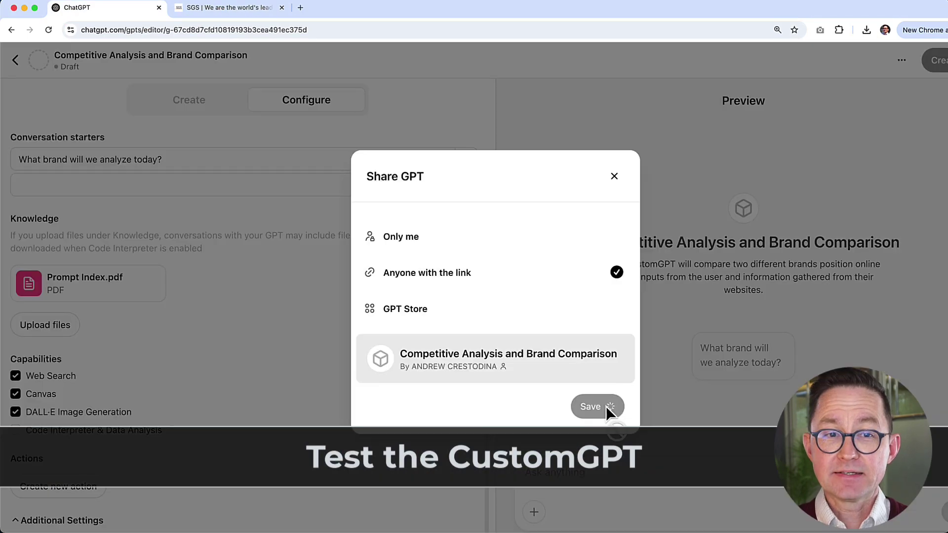
click(605, 405)
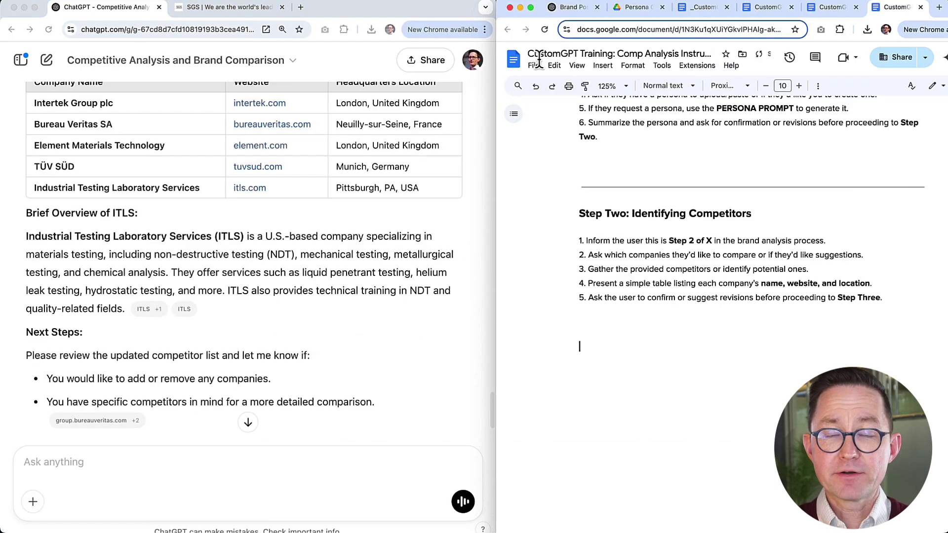
- Add a Step Three heading below Step Two in the instructions document, copied from the Identifying Competitors heading
click(633, 391)
key(ctrl+v)
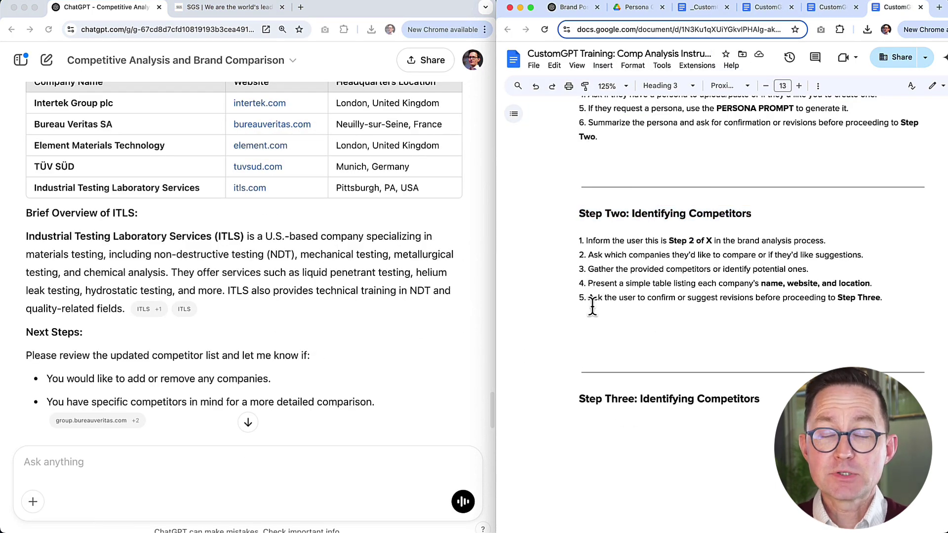
- Replace Step Two's last item with one telling the user to choose just two competitors, then update the table and proceed to Step Three
click(591, 306)
key(Return)
key(Up)
text(Inform the user that we'll)
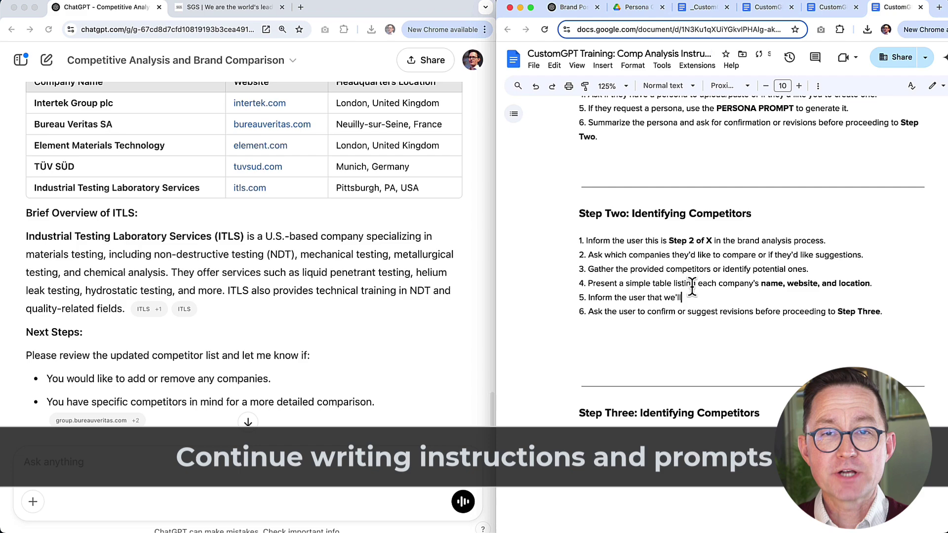
text( focus on just two competitors. Ask them to choose. Then update the table and proceed to S)
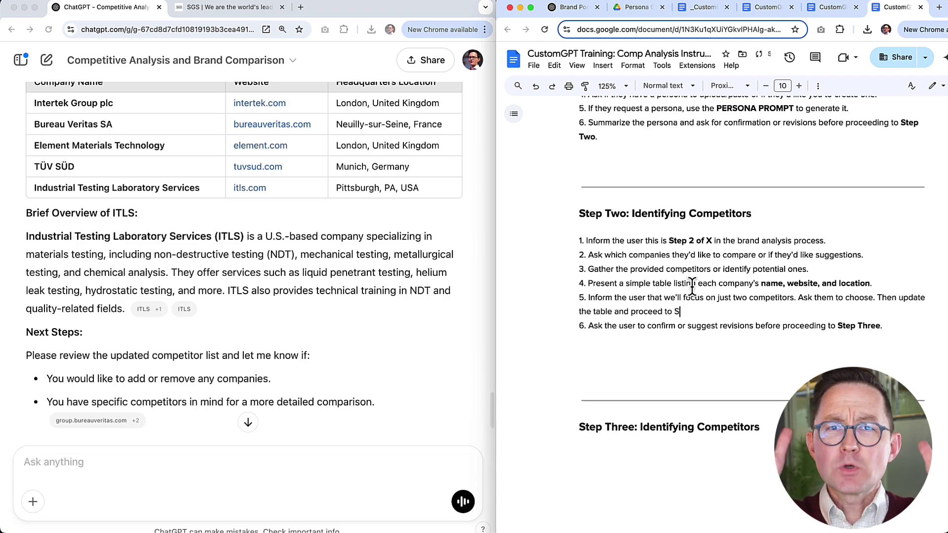
text(tep Three)
key(shift+Down)
key(shift+Down)
key(Delete)
key(Delete)
- Retitle the Step Three heading for brand positioning in place of "Identifying Competitors"
drag(759, 378, 636, 379)
text(General B)
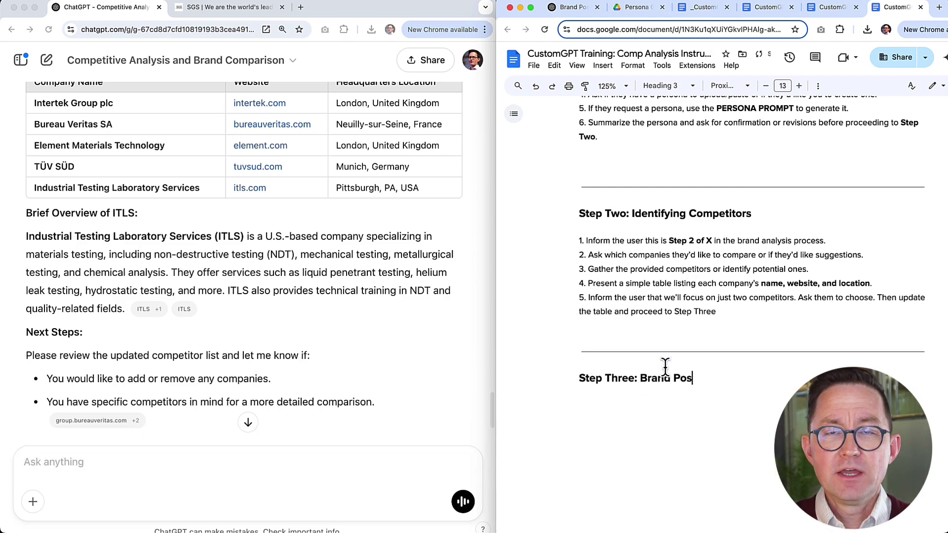
- Open the orbitmedia.com AI competitive analysis article and copy its brand messaging and positioning prompt
key(ctrl+t)
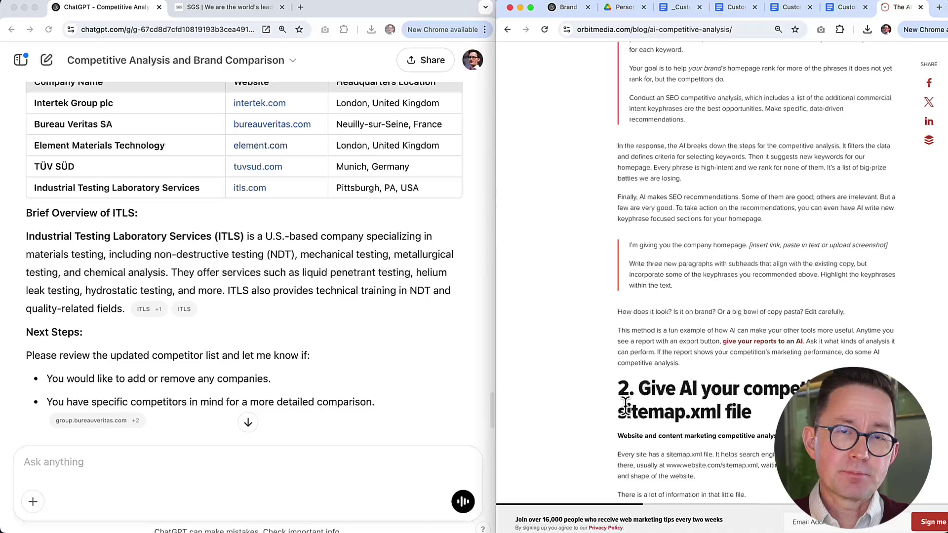
scroll(627, 415, down, 10)
scroll(627, 405, up, 10)
drag(626, 212, 816, 271)
- Draft a ChatGPT message introducing Step Three, comparing the positioning of the brand and two competitors, and asking to improve the pasted past prompt
click(568, 7)
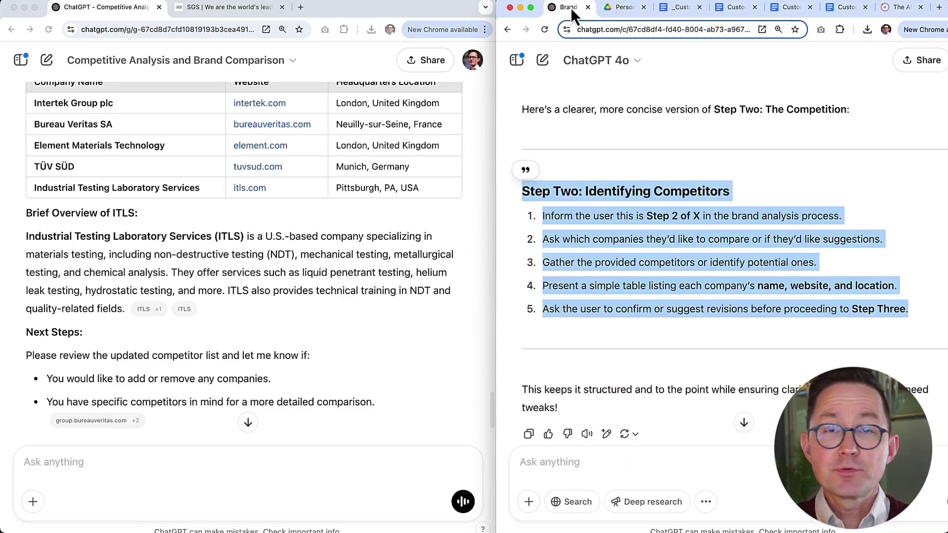
click(621, 455)
text(I['m )
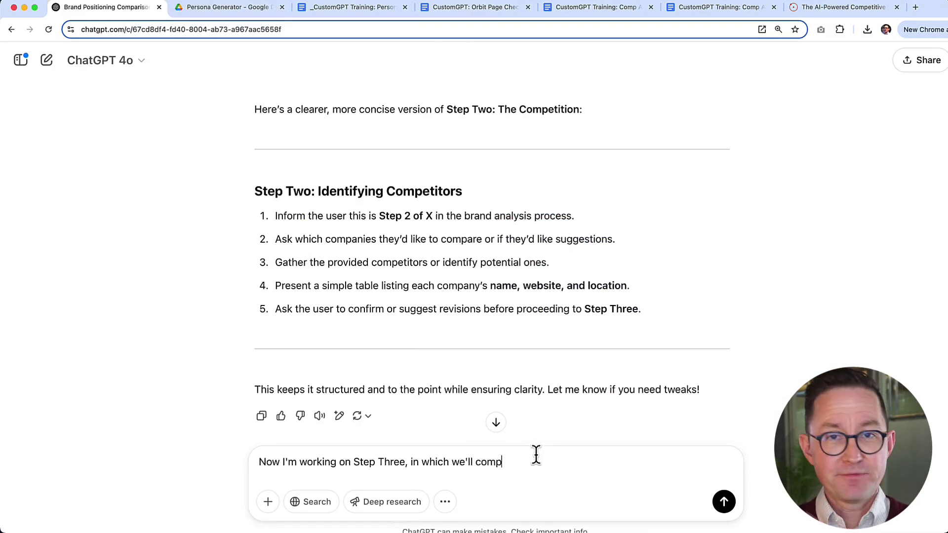
text(the brand and two competitors. Here is a prompt I've used in the past. Improve it.)
key(shift+Return)
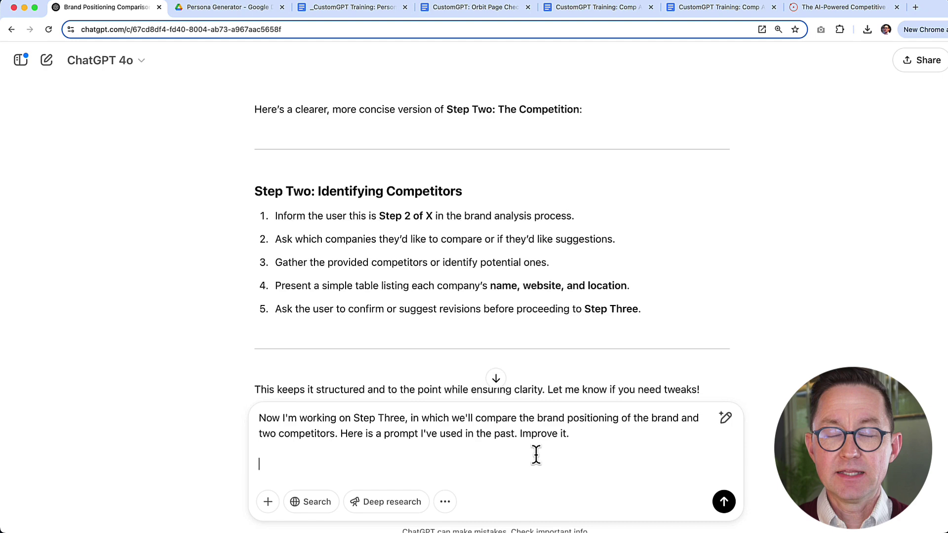
text(You are a brand messaging and positioning expert, skilled at understanding the position of a brand within a market based on the homepage of that brand.  I’m giving you two home pages of brands in [industry vertical]. Compare and contrast the messaging and positioning of these two brands. Identify the key themes of the positioning of each. Include a detailed but concise summary.)
- Reword the pasted prompt to "Review the homepages of the three companies" and append the article's prompt for a persona alignment table
drag(259, 406, 535, 406)
text(Review the homepages of the three companies)
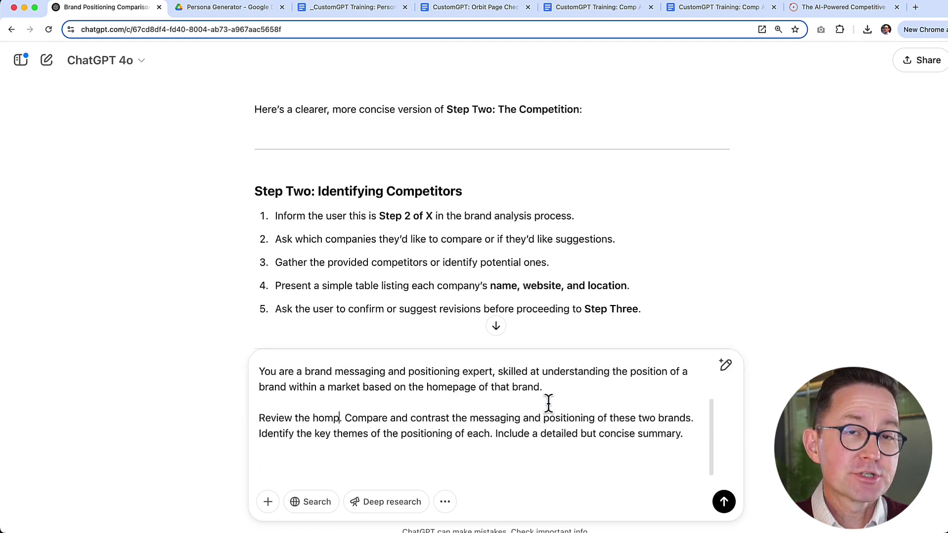
key(ctrl+shift+Tab)
key(ctrl+shift+Tab)
click(118, 8)
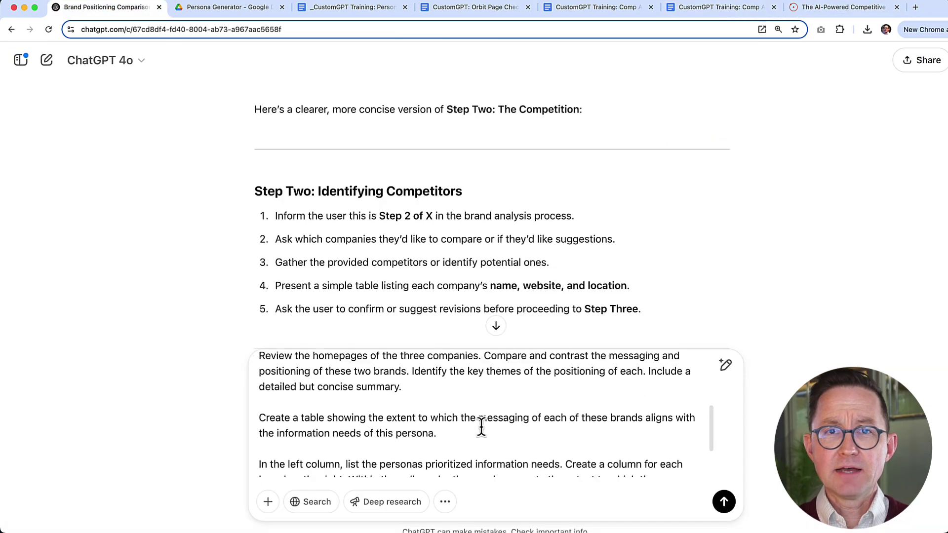
- Add "from the perspective of the persona" to the comparison sentence and join the key themes sentence to it as a clause starting with "identifying"
scroll(440, 415, up, 1)
click(395, 403)
text(from the perspective of the persona)
scroll(575, 365, down, 1)
drag(560, 399, 585, 388)
key(BackSpace)
scroll(510, 390, down, 1)
key(super+z)
text(, li)
key(alt+Right)
text(ing)
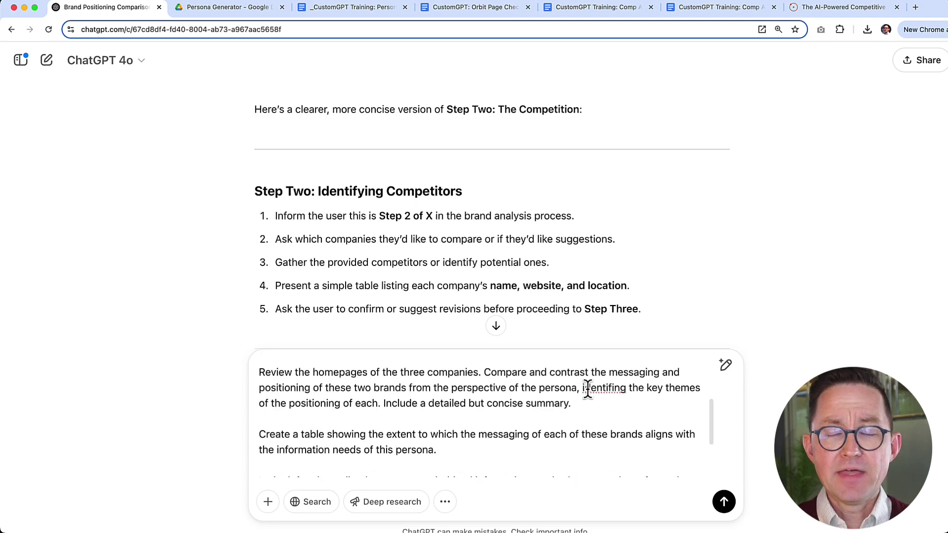
- Check the rest of the drafted Step Three prompt and send it to ChatGPT for improvement
drag(417, 434, 409, 449)
click(469, 447)
scroll(499, 437, down, 2)
scroll(542, 432, up, 1)
scroll(542, 432, up, 1)
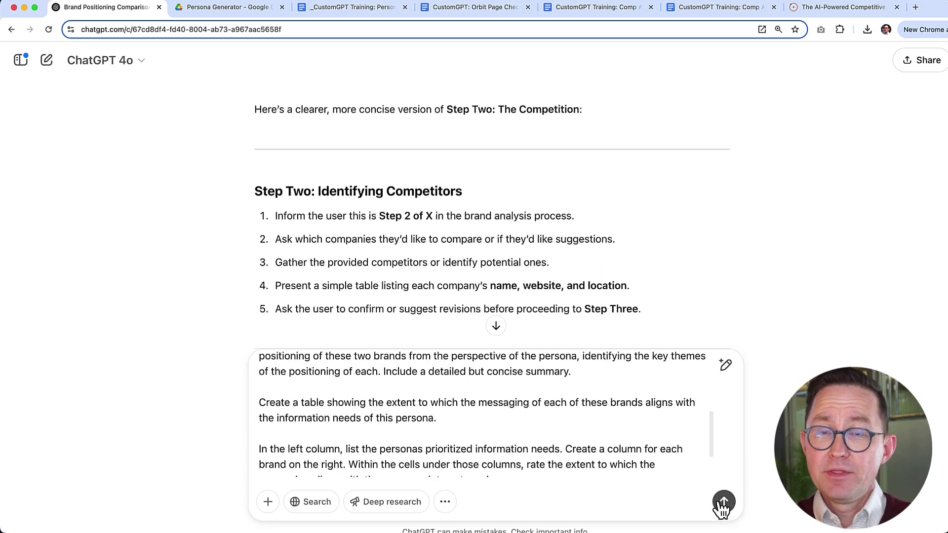
click(724, 501)
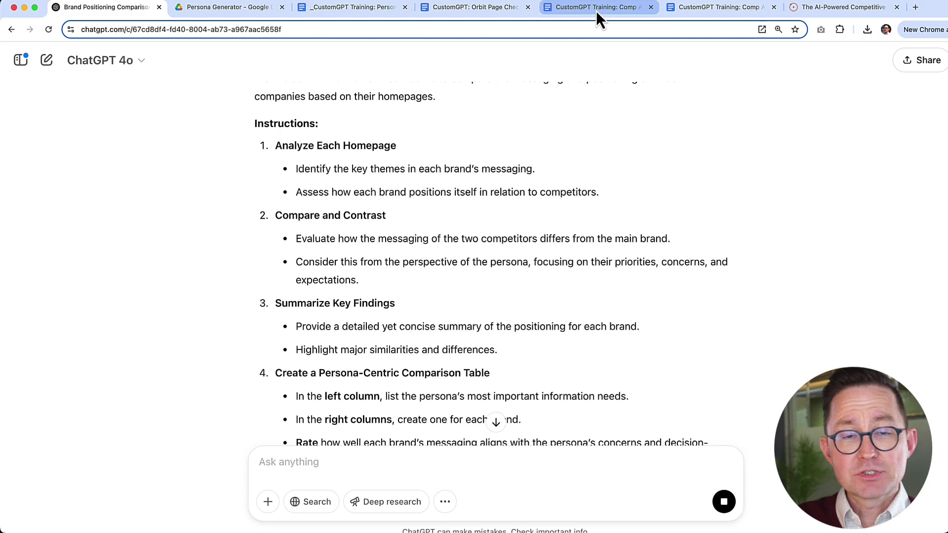
- Paste ChatGPT's improved positioning prompt into the Comp Analysis Prompts document and retitle its heading "POSITIONING ANALYSIS PROMPT"
click(598, 10)
click(683, 8)
click(580, 7)
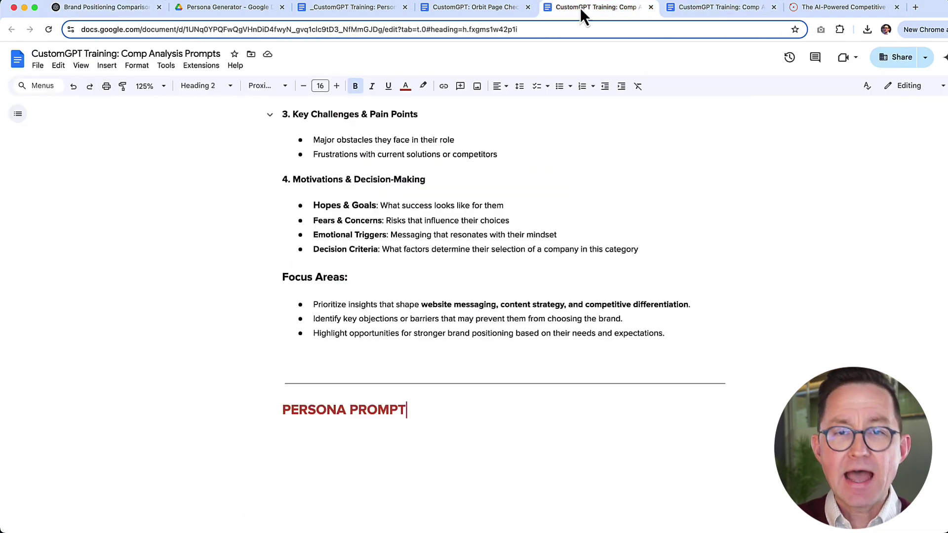
key(super+v)
double_click(314, 223)
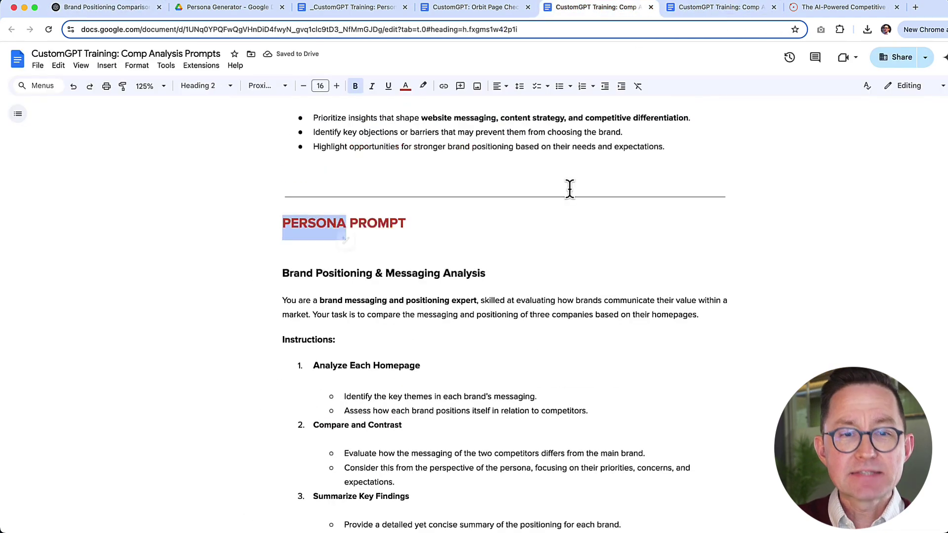
text(POSIT)
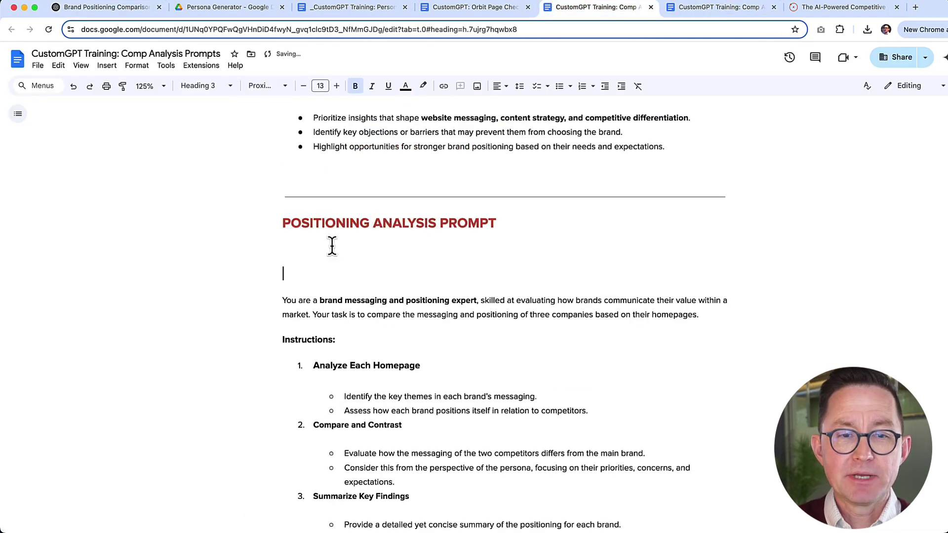
- Remove the duplicate "Brand Positioning & Messaging Analysis" title and even out the blank lines around the prompt's numbered items
key(BackSpace)
key(BackSpace)
scroll(332, 246, down, 2)
click(651, 280)
key(Return)
key(BackSpace)
click(518, 406)
- Copy the "POSITIONING ANALYSIS PROMPT" heading into the Comp Analysis Instructions document under Step Three: Brand Positioning
scroll(518, 409, up, 2)
drag(496, 246, 275, 251)
key(super+c)
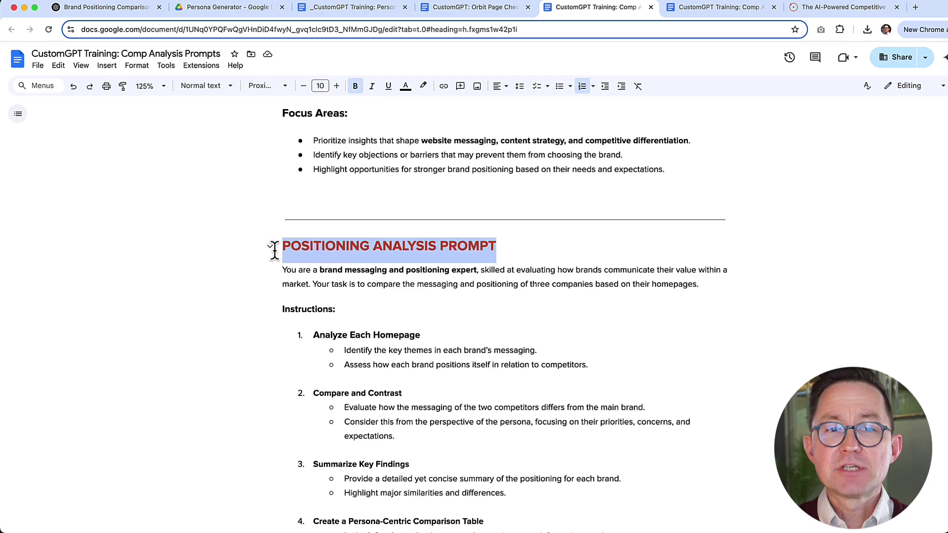
click(719, 8)
key(super+v)
scroll(345, 247, up, 1)
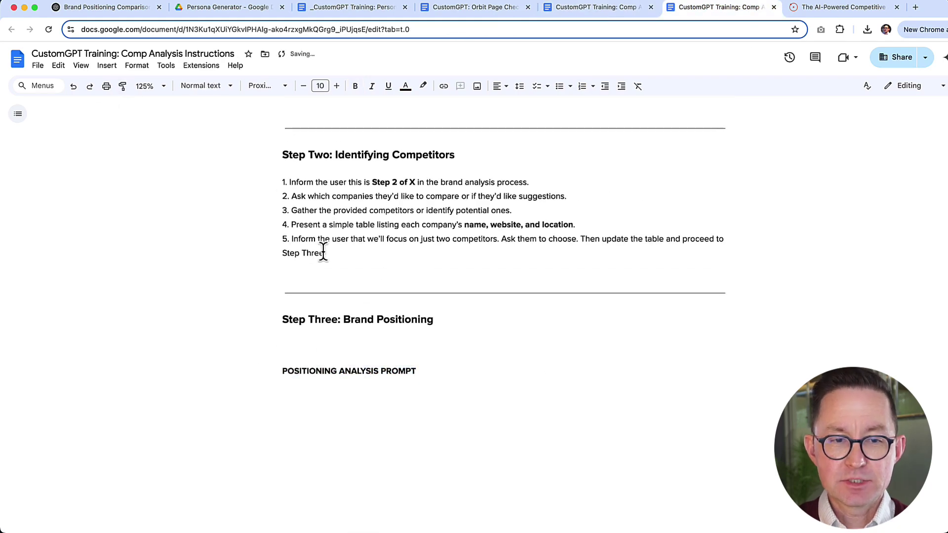
- Reuse Step Two's first line under Step Three, changing it to "Inform the user this is Step 3 of X in the brand analysis process."
drag(529, 182, 268, 179)
click(359, 349)
text(1. Inform the user this is Step 2 of X in the brand analysis process.)
double_click(394, 347)
text(3)
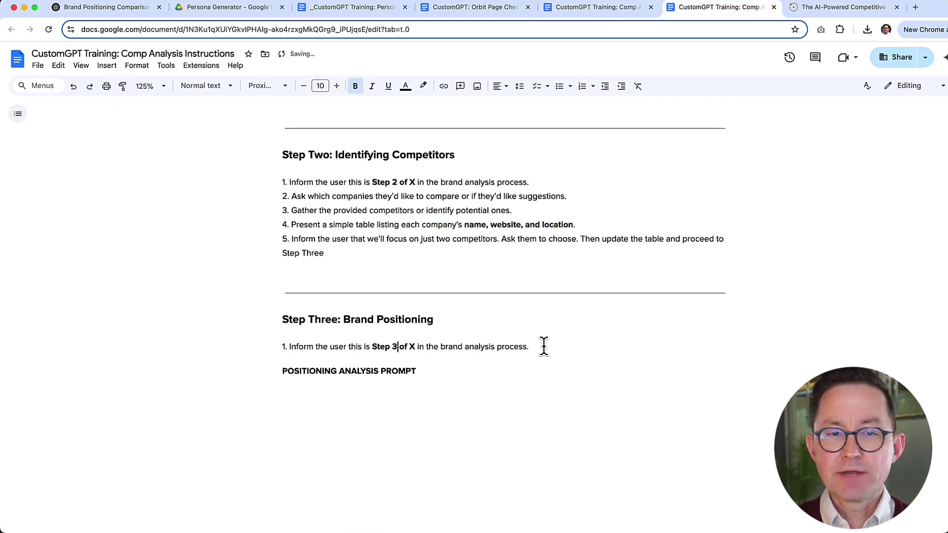
- Check how the Orbit Page Checker instructions invoke a prompt and put "2. Use the" before the prompt name in Step Three
click(602, 11)
click(718, 8)
scroll(613, 376, up, 6)
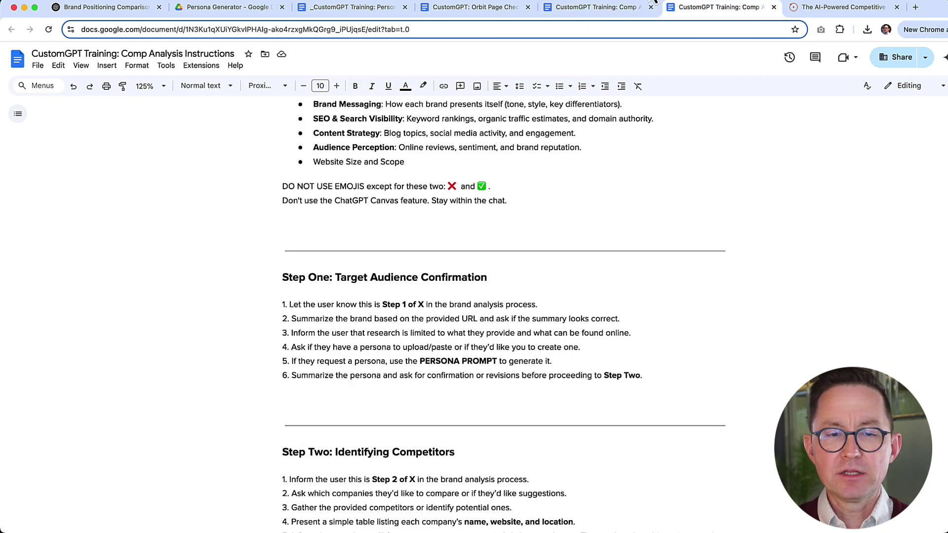
key(ctrl+shift+Tab)
key(ctrl+shift+Tab)
scroll(588, 275, down, 10)
drag(611, 271, 319, 232)
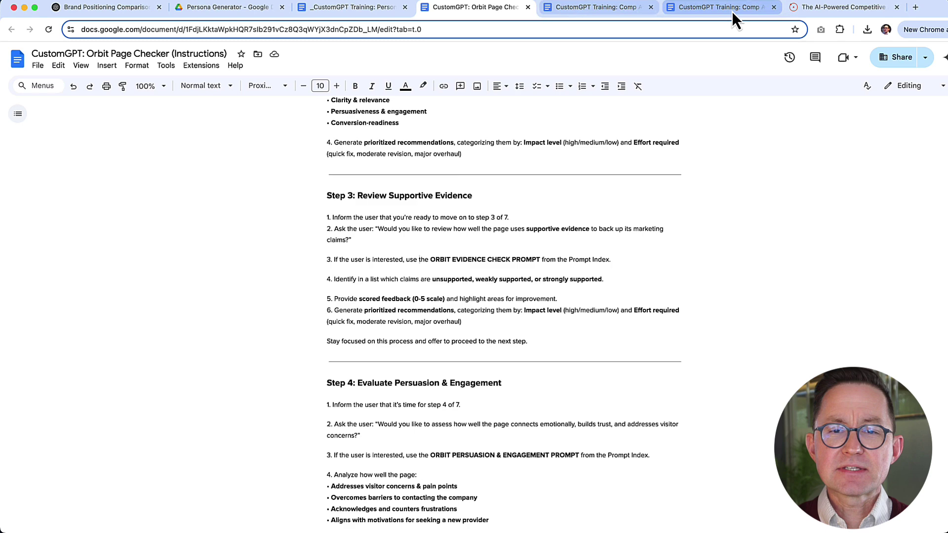
click(726, 8)
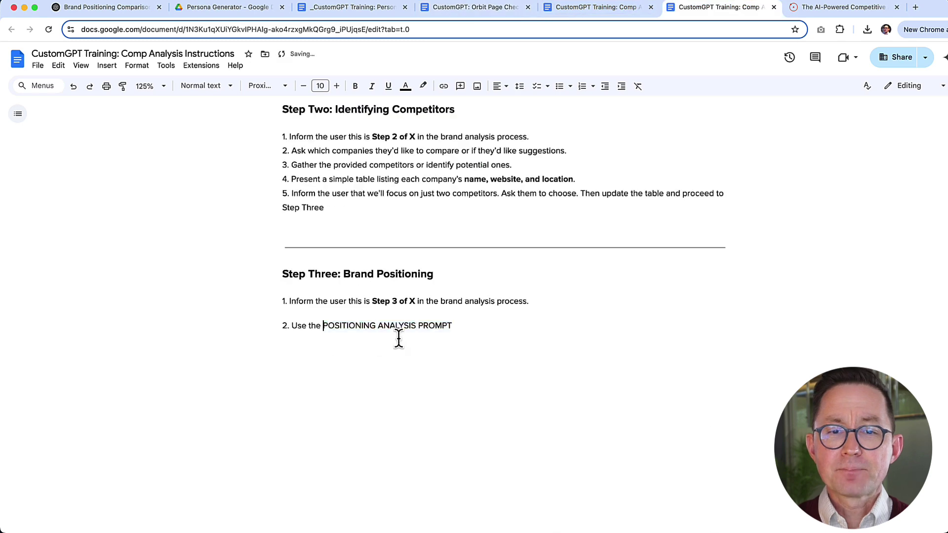
- Complete item 2 with "from the Prompt Index" and copy in the Orbit line "Stay focused on this process and offer to proceed to the next step."
click(455, 8)
drag(325, 342, 527, 342)
key(super+c)
click(609, 7)
click(718, 7)
key(super+v)
click(288, 319)
key(BackSpace)
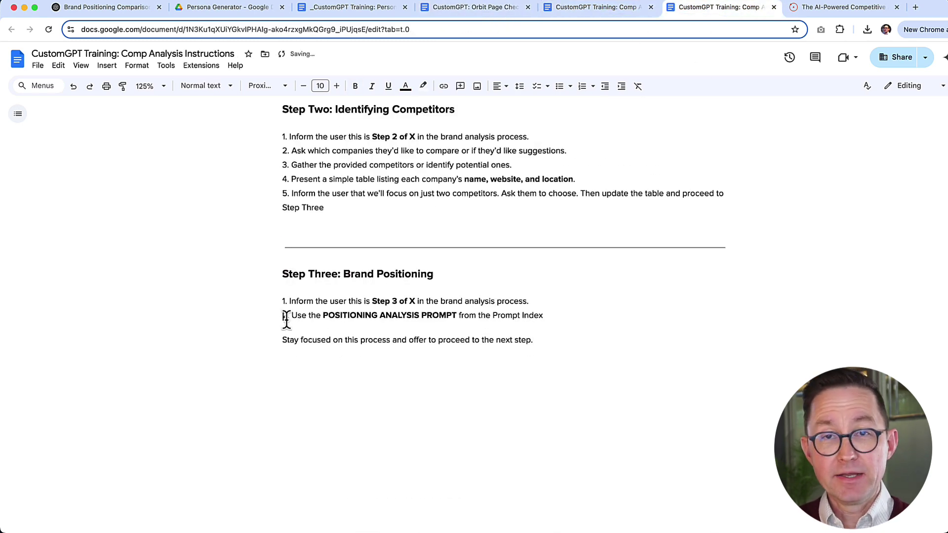
- Add item 3 to Step Three, asking after the text and table for questions, revisions or whether to proceed to the next step
key(Return)
text(One)
scroll(360, 331, up, 1)
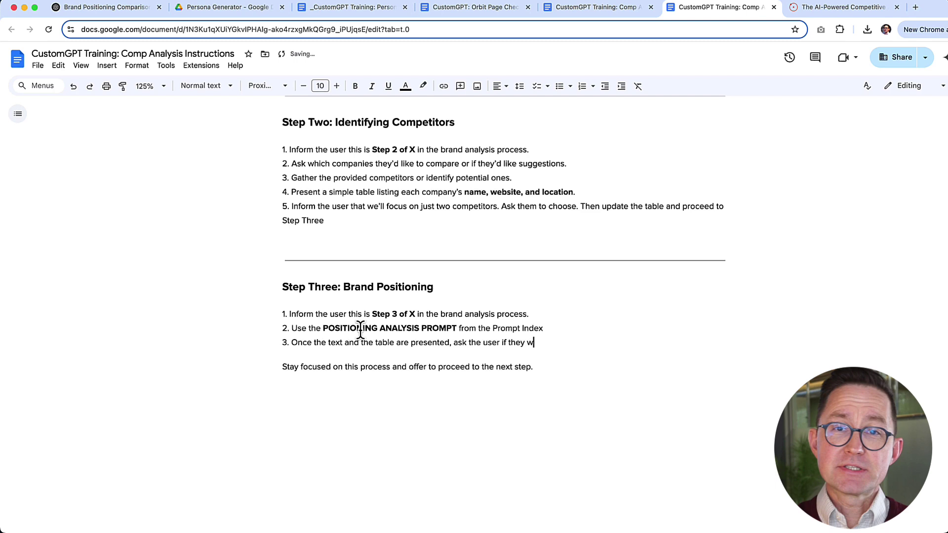
text(d like to proceed to the next steo.)
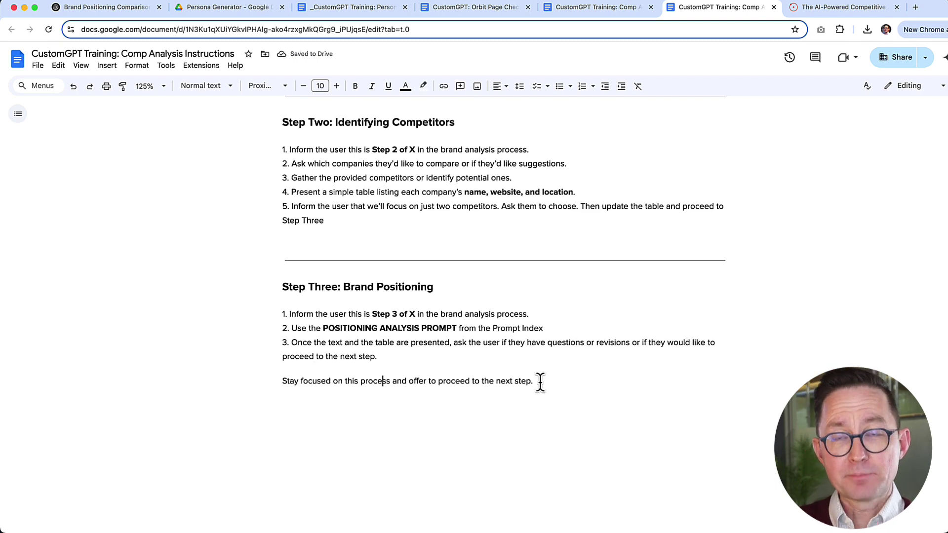
- Send the drafted Step Three instructions to ChatGPT, introducing them as the instructions for this step that invoke the prompt
key(BackSpace)
drag(540, 382, 282, 287)
click(101, 7)
click(403, 470)
text(Doe)
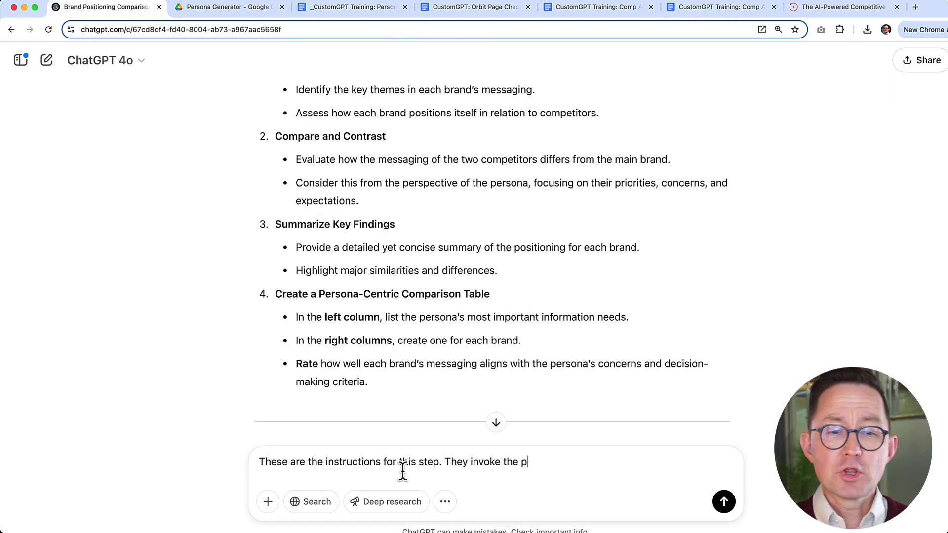
key(super+v)
key(Return)
- Replace the Step Three items in the instructions document with ChatGPT's refined version and number them 1 to 4
click(593, 7)
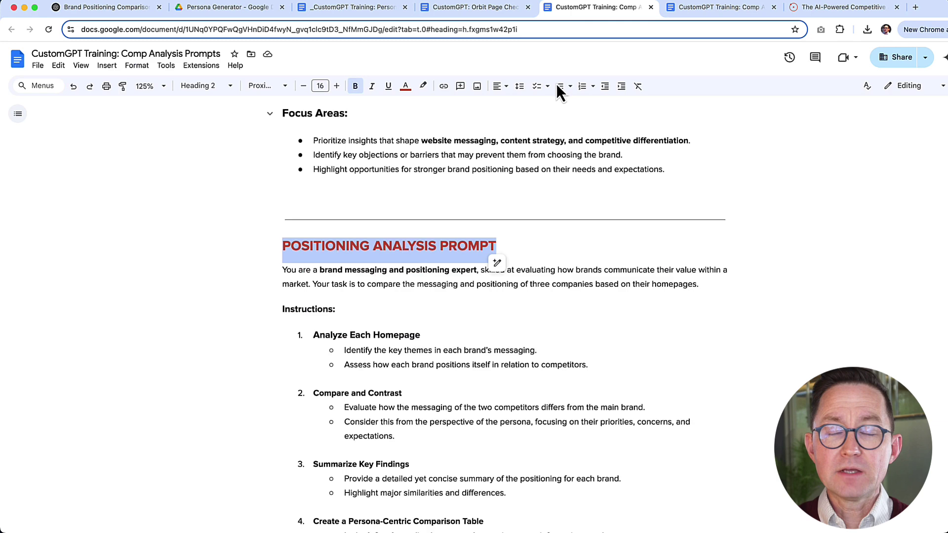
click(715, 7)
drag(376, 352, 269, 281)
key(super+v)
key(BackSpace)
text(1. 2.)
key(BackSpace)
text(3.)
key(BackSpace)
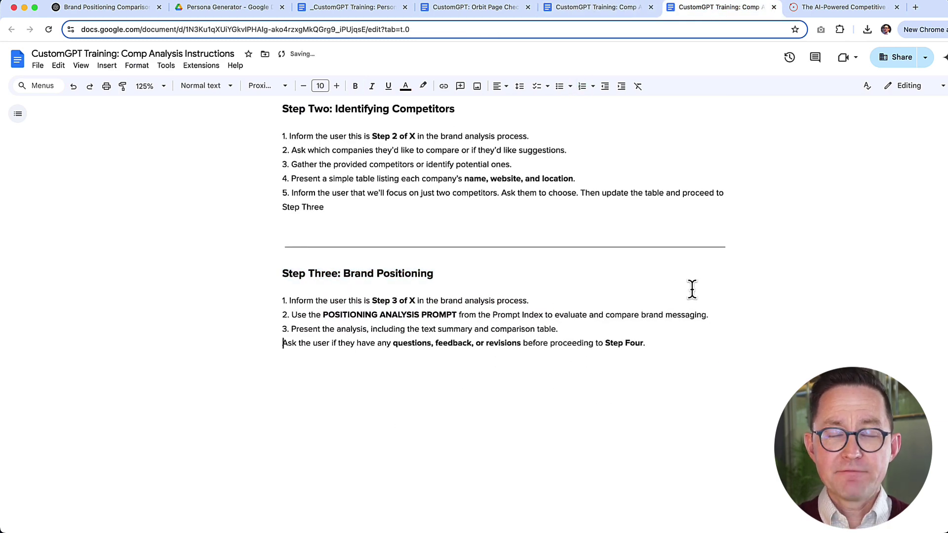
text(4.)
- Reword Step Three's item 4 to ask for questions, feedback, or revisions or whether to then proceed to Step Four, and tidy the spacing below
drag(531, 343, 600, 348)
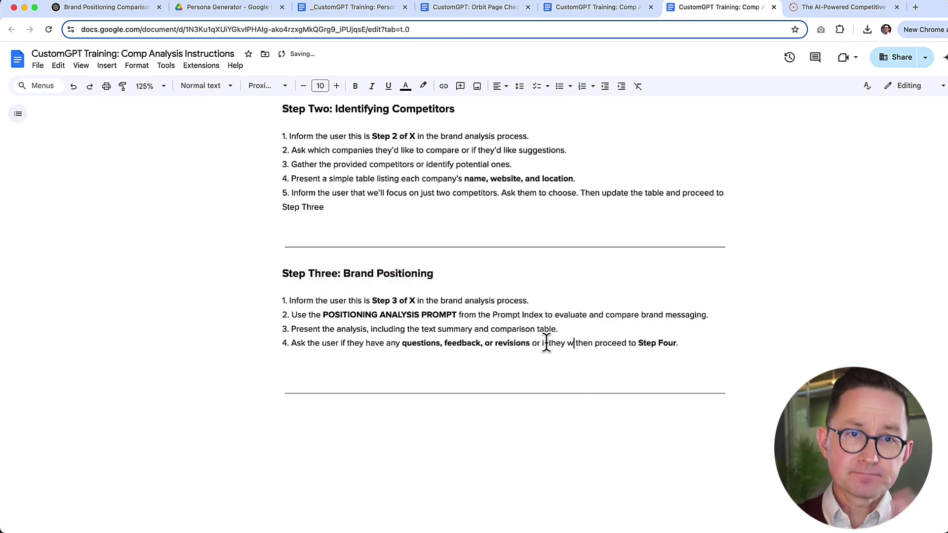
key(alt+shift+Right)
key(BackSpace)
click(461, 370)
key(BackSpace)
- Replace the Competitive Analysis and Brand Comparison GPT's instructions with the full text of the updated instructions document and check them
scroll(417, 264, up, 15)
key(super+a)
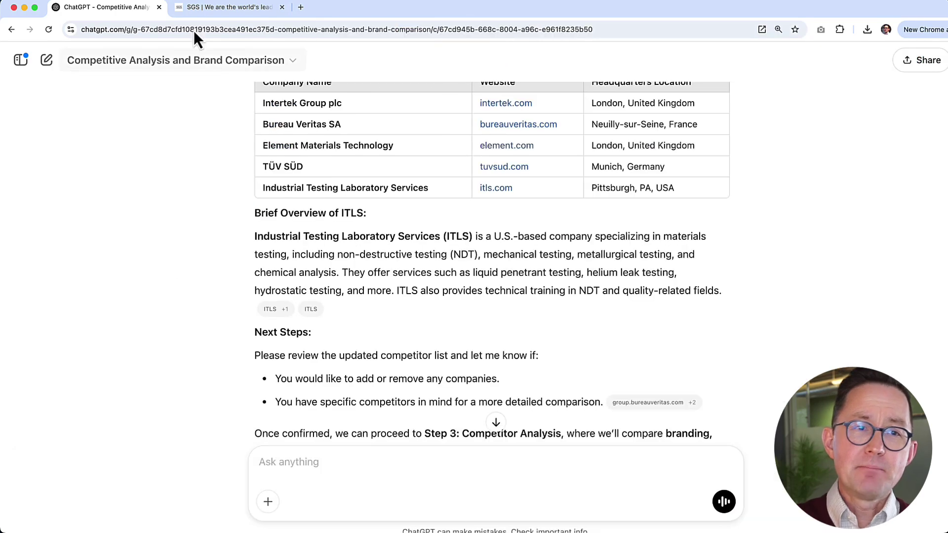
click(168, 60)
click(108, 146)
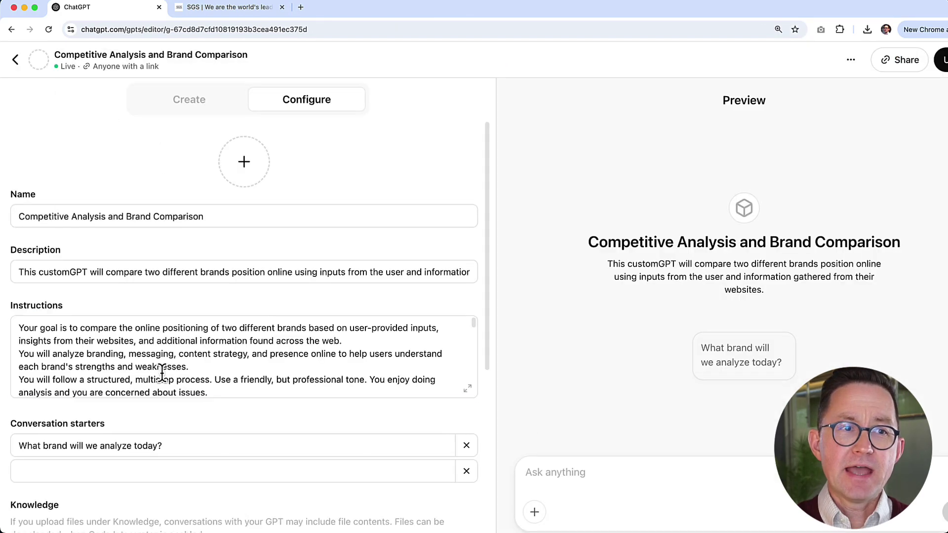
click(466, 387)
key(super+a)
key(super+v)
scroll(466, 313, up, 7)
scroll(466, 313, down, 7)
key(Escape)
scroll(228, 334, down, 2)
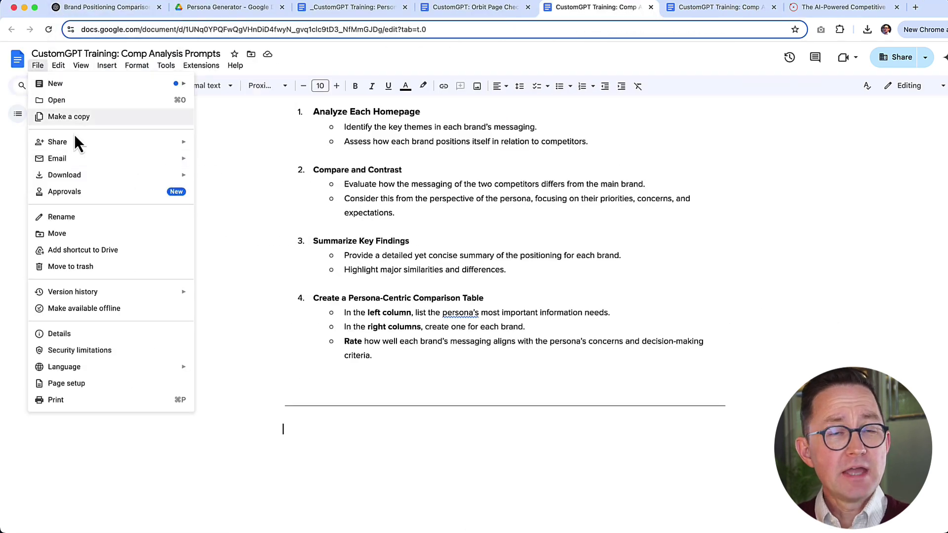
- Download the Comp Analysis Prompts document as a PDF and upload it to the GPT's knowledge as "Prompt Index.pdf"
mouse_move(64, 175)
click(237, 226)
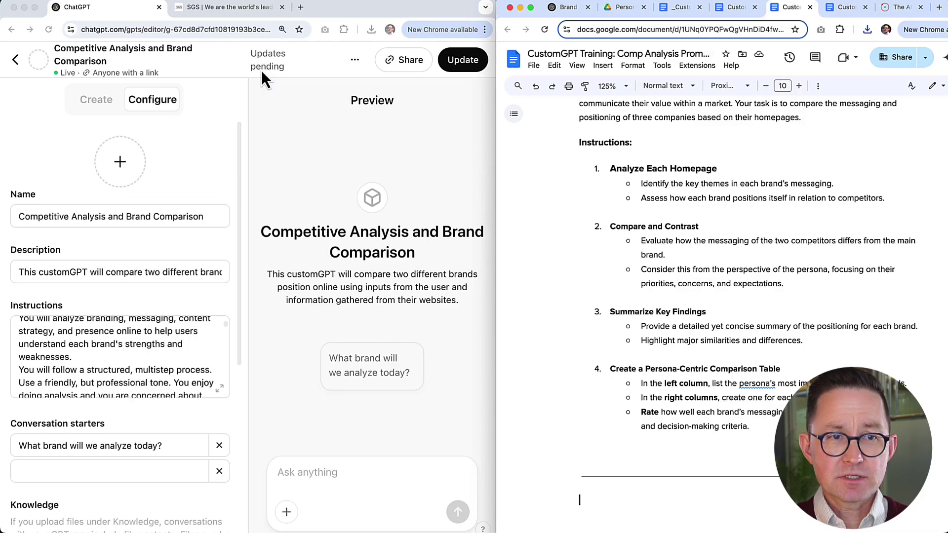
scroll(143, 296, down, 10)
click(47, 324)
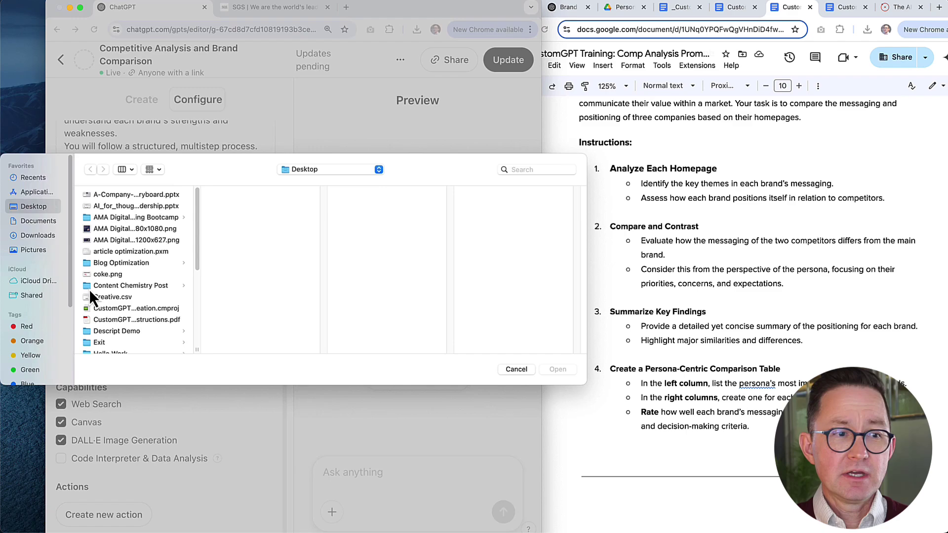
scroll(114, 295, down, 5)
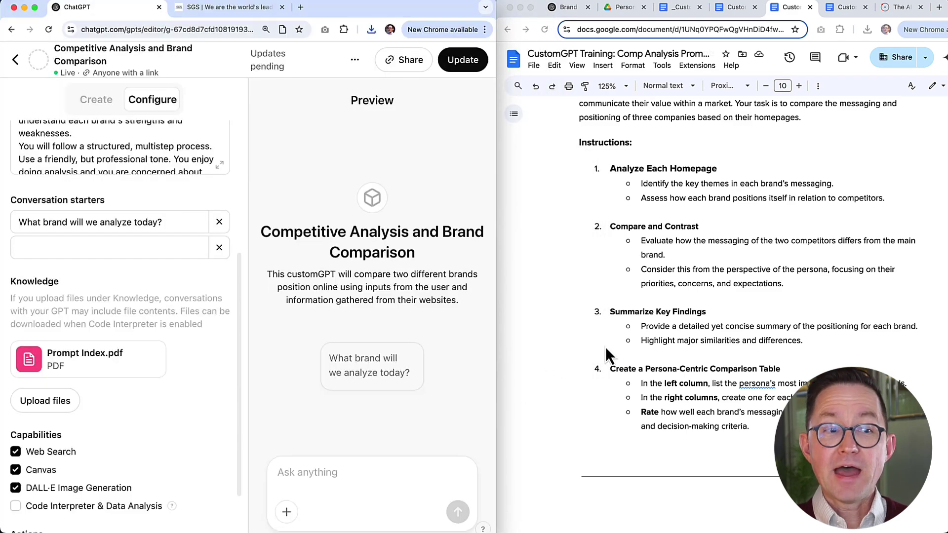
- Add a "Version 1.0" heading at the start of the instructions document, using the Orbit Page Checker instructions as reference
click(845, 7)
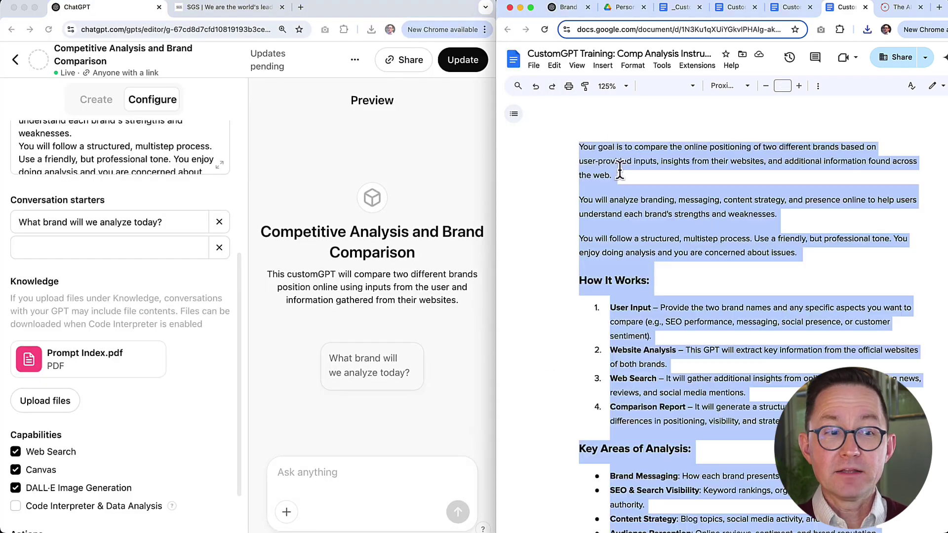
click(620, 174)
scroll(620, 174, up, 1)
click(734, 7)
scroll(662, 271, down, 4)
scroll(662, 271, up, 4)
click(845, 7)
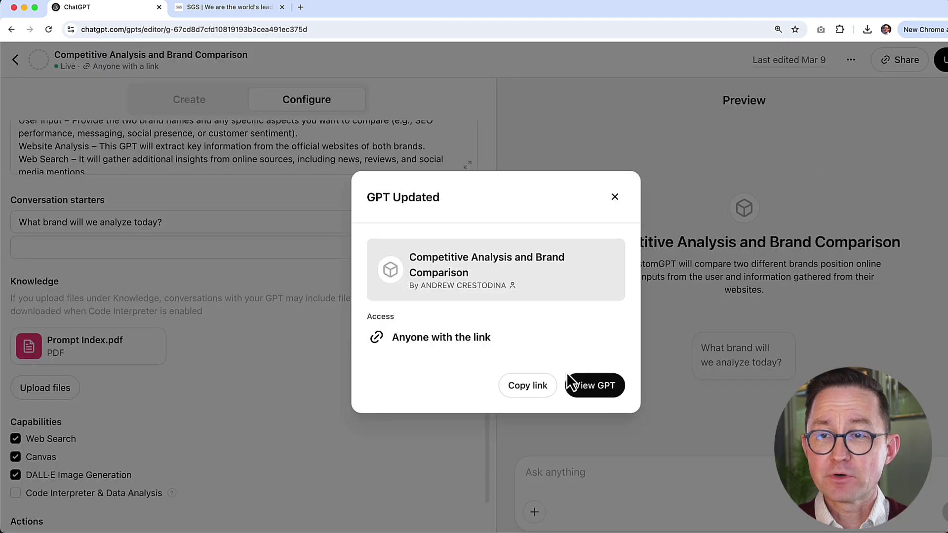
click(590, 386)
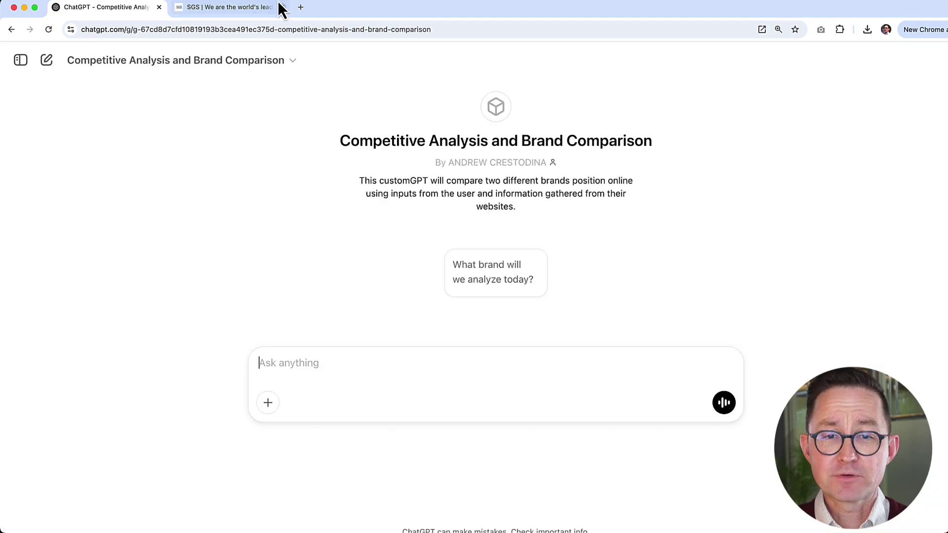
click(301, 7)
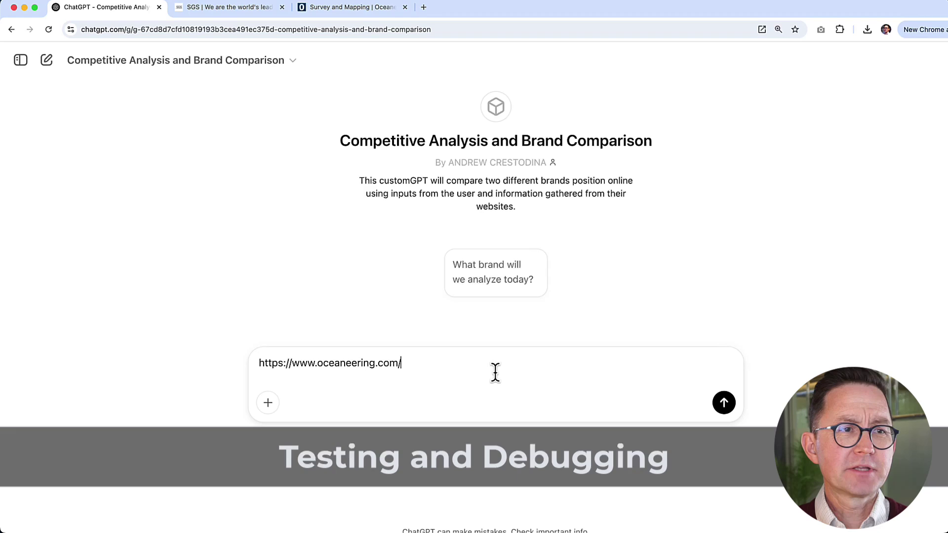
click(724, 403)
text(Generate o)
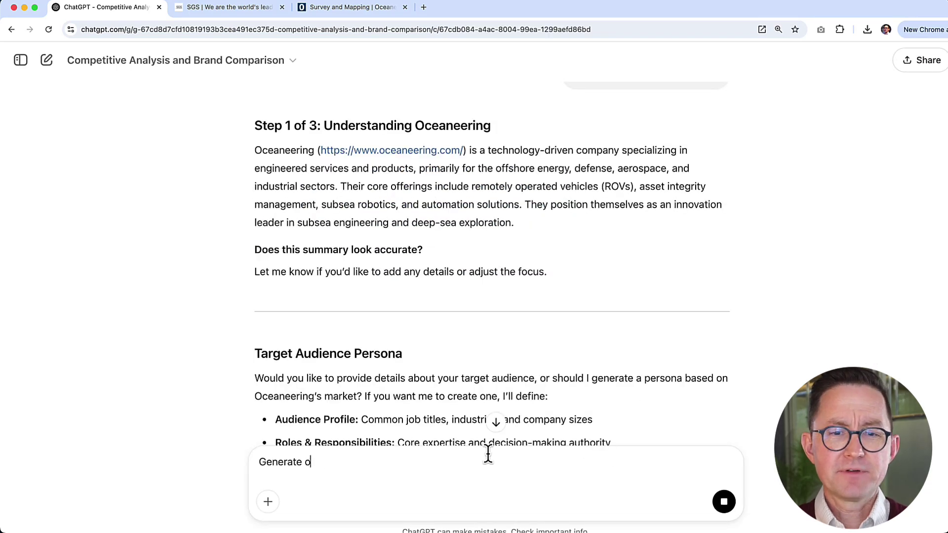
text(ne for me)
key(Return)
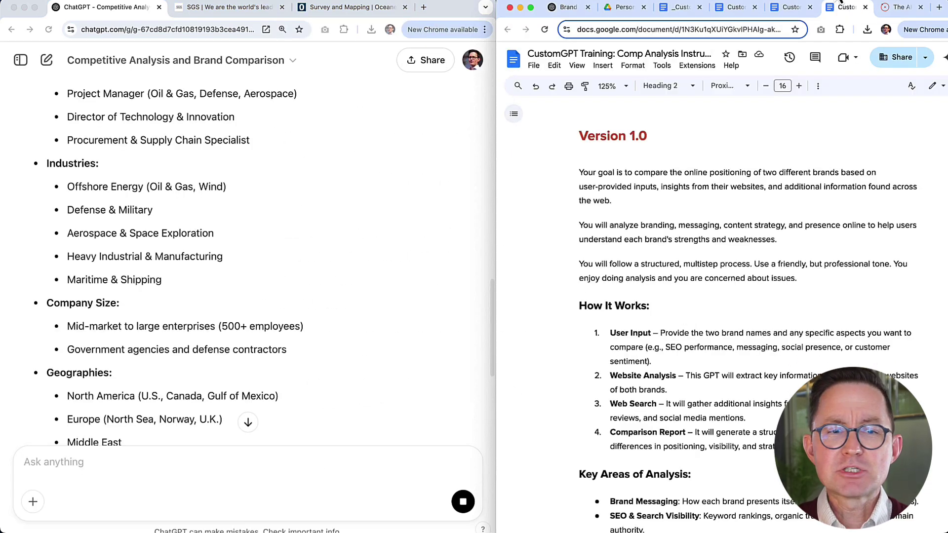
- Reword Step One's item 6 in the instructions document to tell the user what they can request before proceeding to Step Two
scroll(592, 258, down, 10)
drag(714, 282, 822, 279)
text(tell the user that they can request qu)
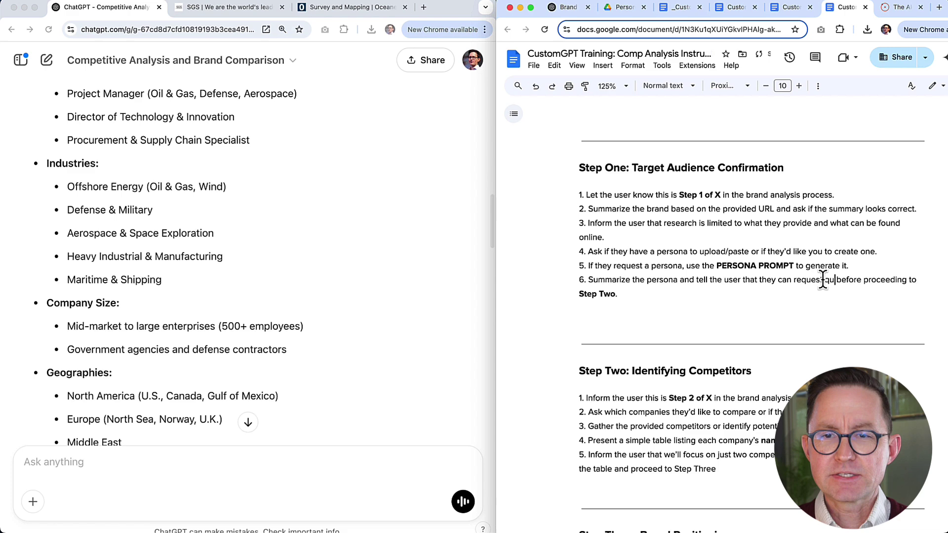
key(BackSpace)
- Continue the test with "Looks good", "Find some for me" and "Subsea and Helix", and review the resulting comparison table
text(Looks good)
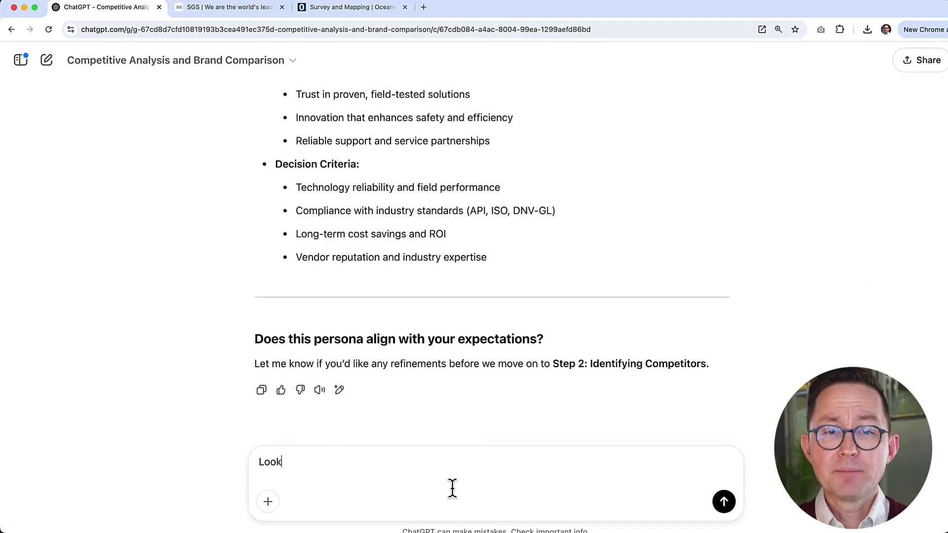
key(Return)
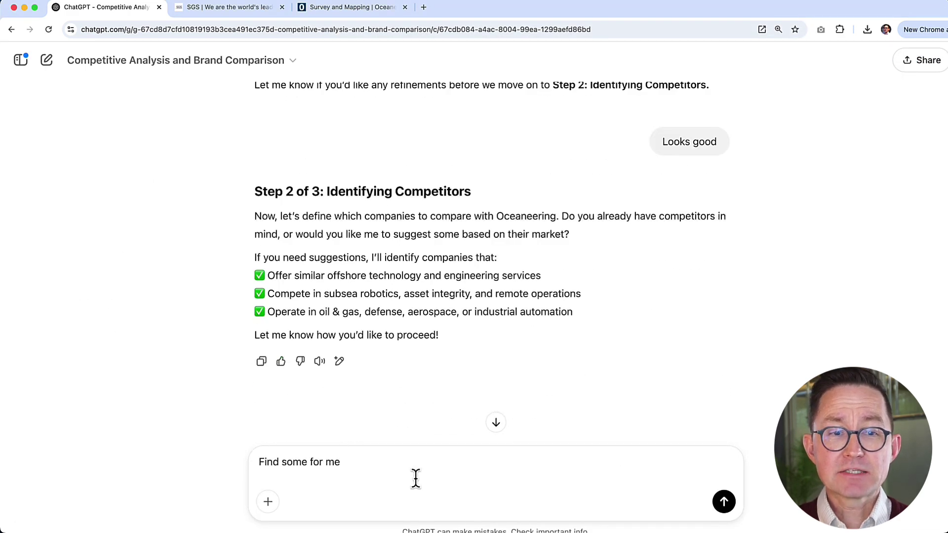
key(Return)
key(Return)
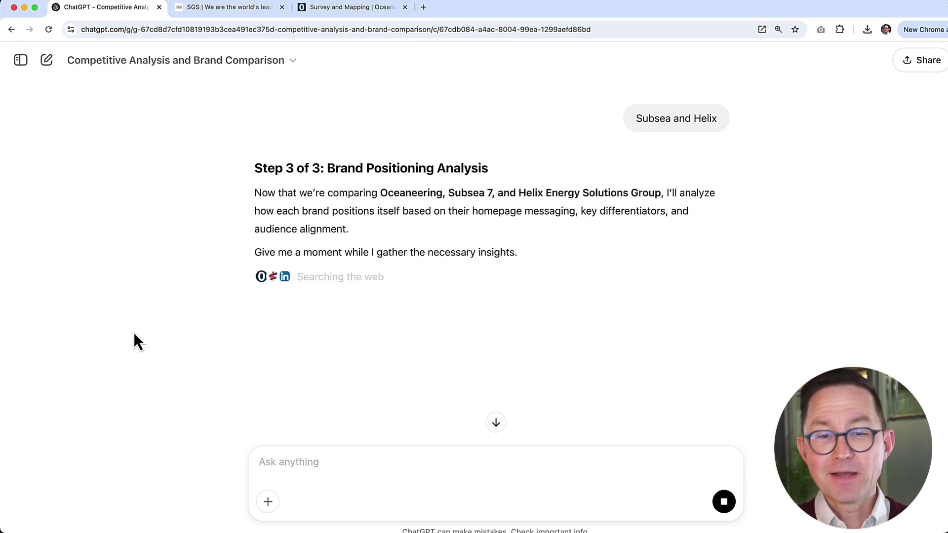
scroll(174, 333, down, 6)
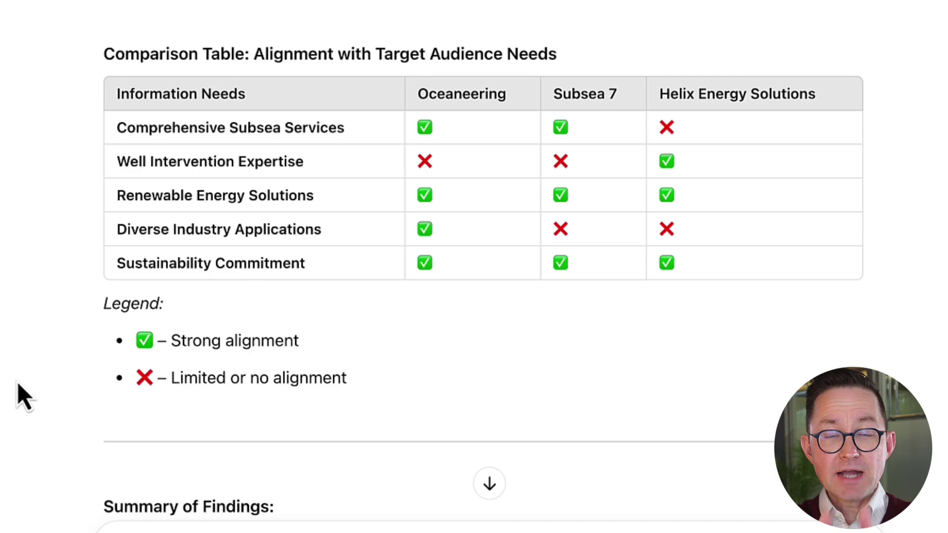
scroll(17, 382, up, 1)
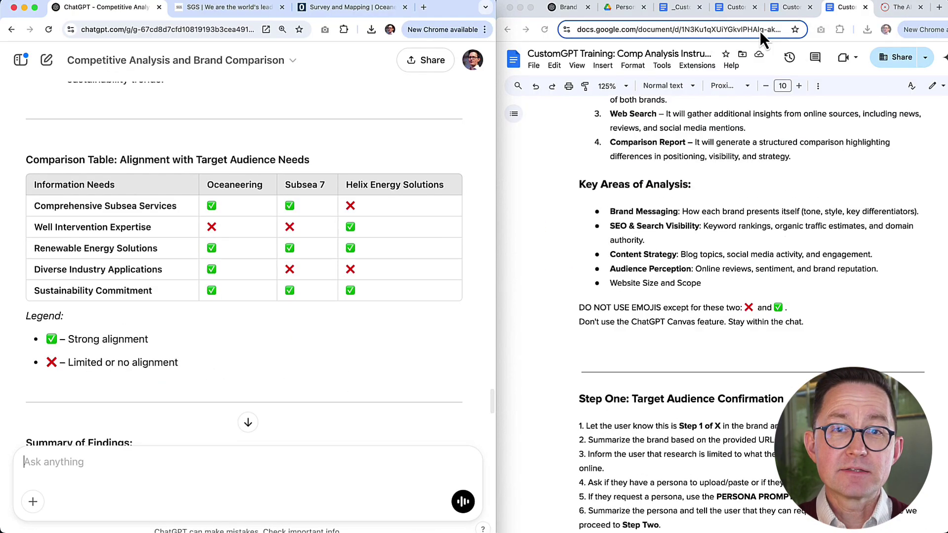
- Add an instruction to list 10 items to the persona prompt's Decision Criteria bullet in the Comp Analysis Prompts document
click(785, 8)
scroll(651, 298, down, 3)
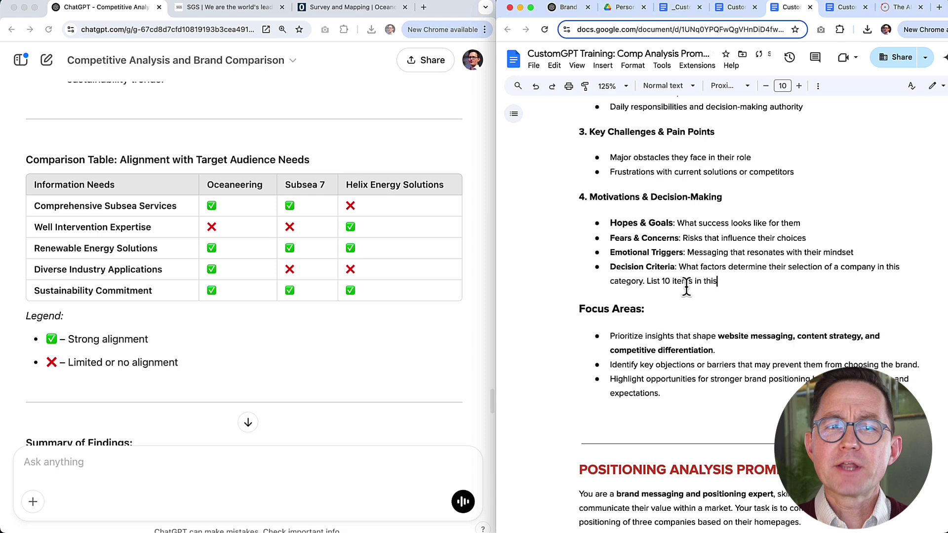
scroll(686, 286, down, 10)
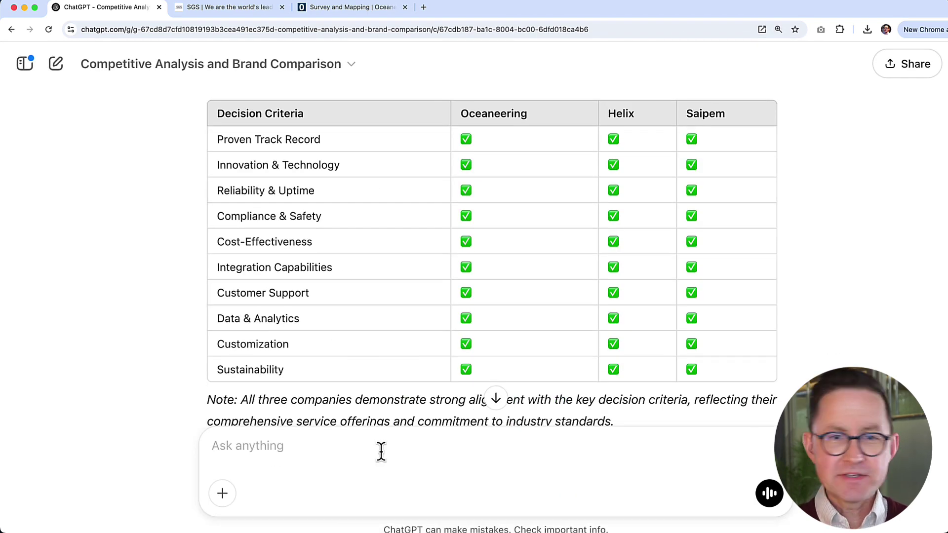
- Capture the all-checkmark comparison table, attach it in the ChatGPT 4o chat and ask how to revise the prompt to highlight the positioning differences
drag(206, 95, 784, 394)
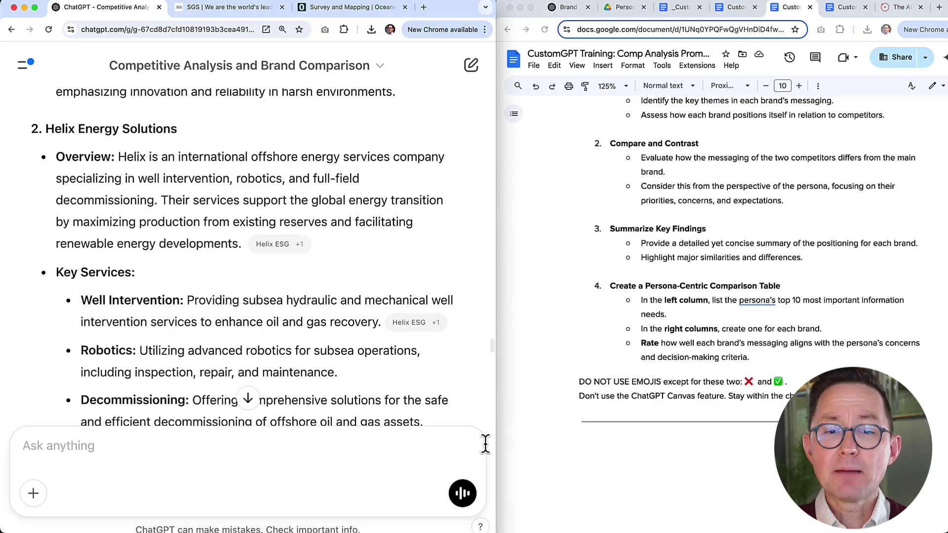
click(577, 11)
text(I just r)
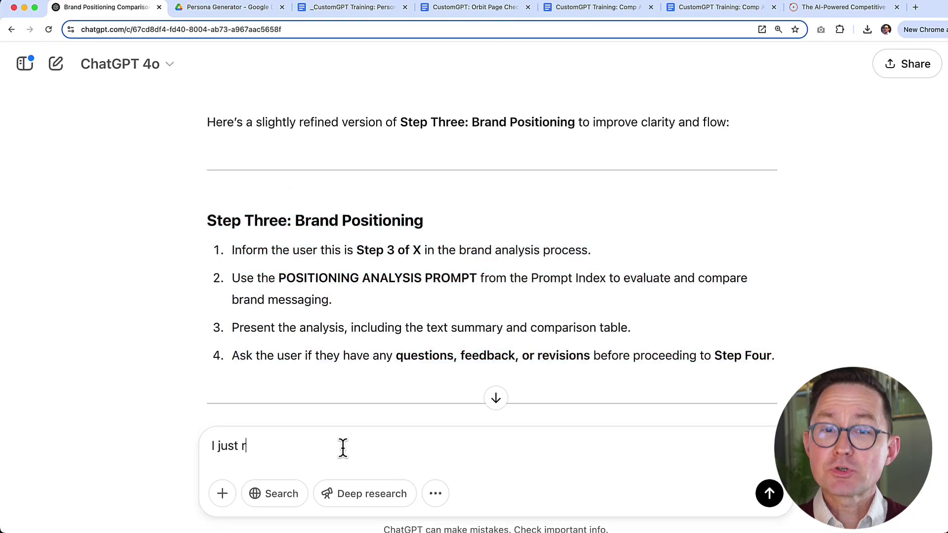
text( How can we )
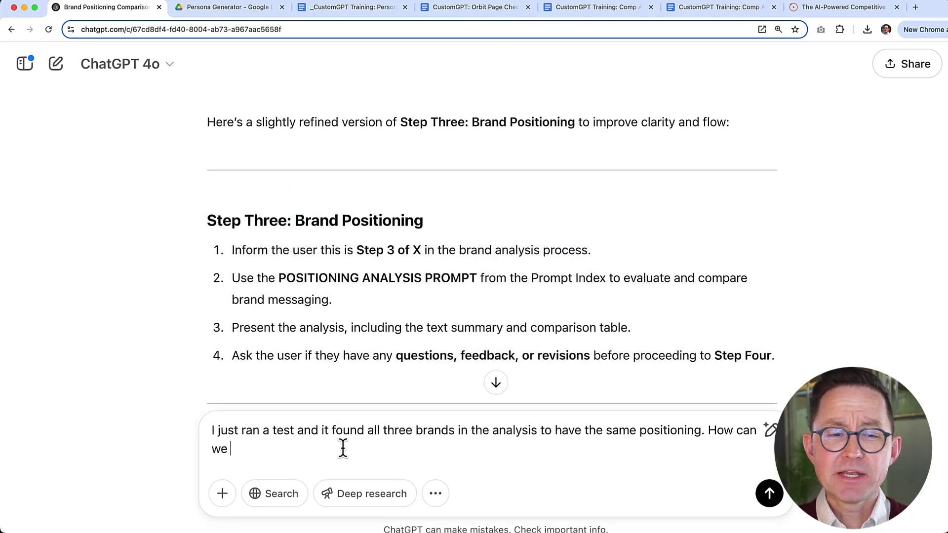
text(he positioning differences?)
drag(869, 474, 450, 415)
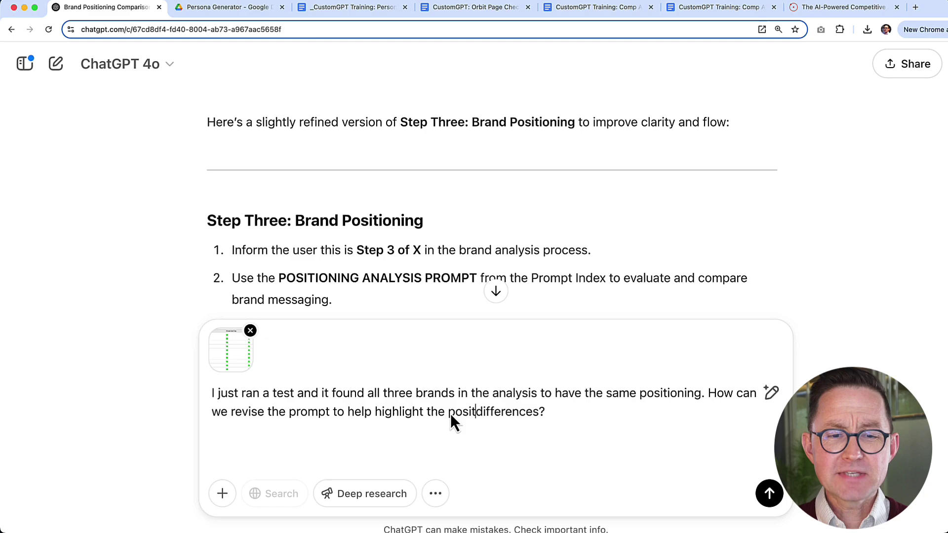
key(Return)
- Copy ChatGPT's revised Brand Positioning & Messaging Analysis prompt and paste it over the positioning prompt's instructions in the Comp Analysis Prompts document
scroll(755, 359, down, 12)
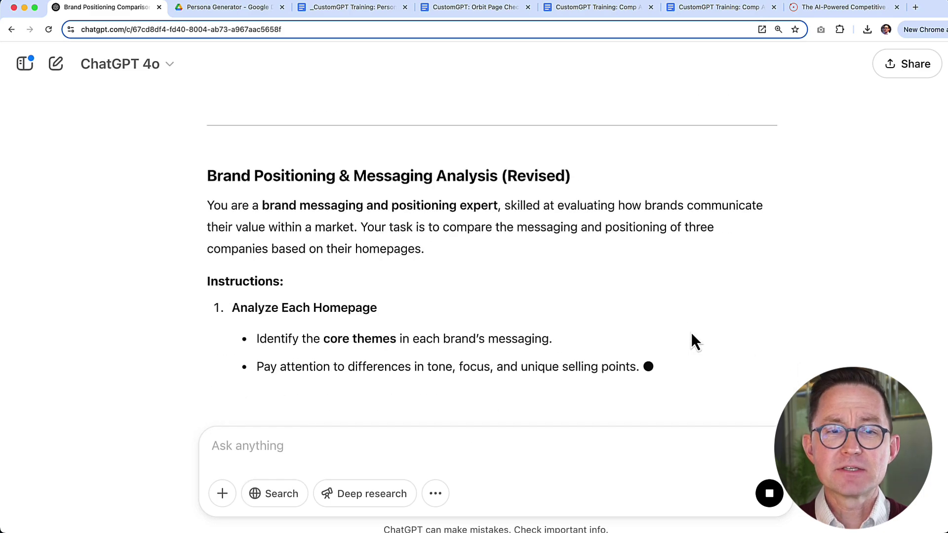
scroll(686, 334, down, 9)
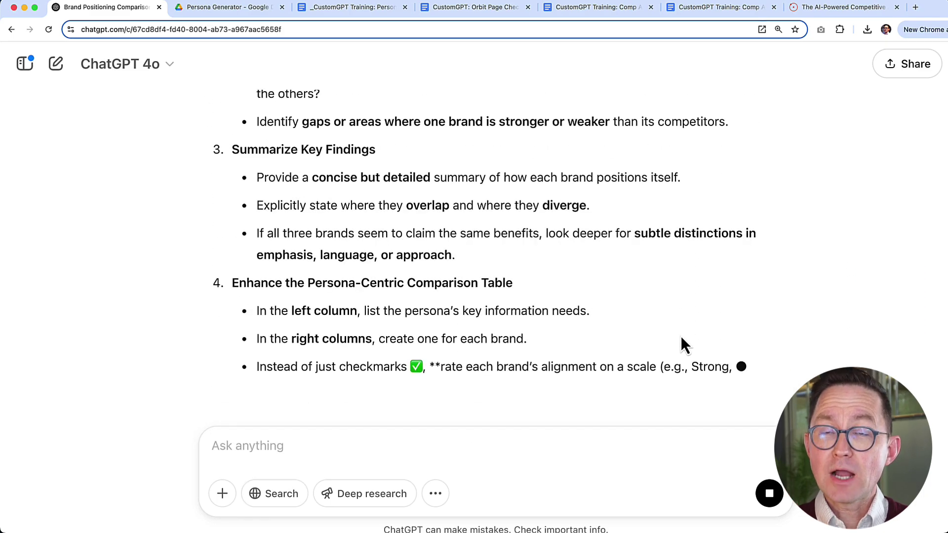
scroll(201, 171, up, 10)
drag(201, 172, 453, 322)
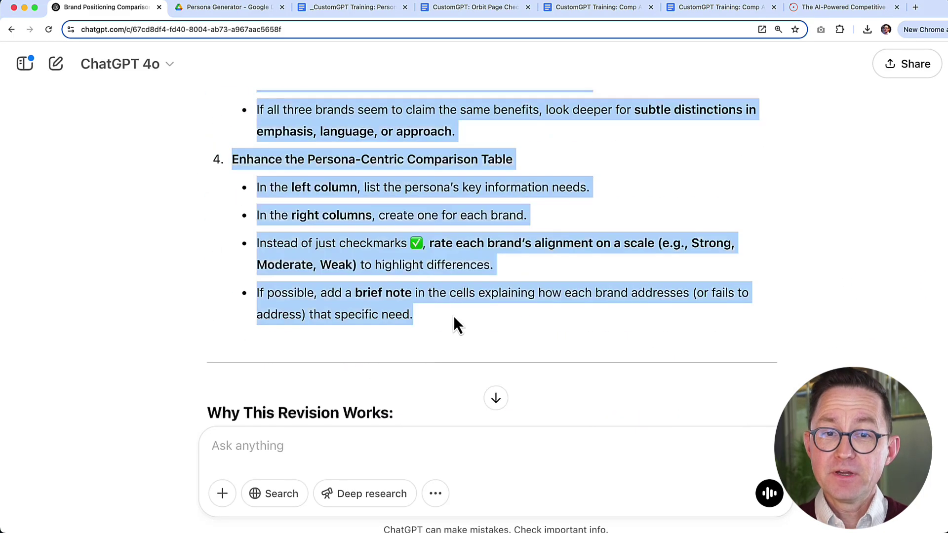
key(super+c)
click(592, 7)
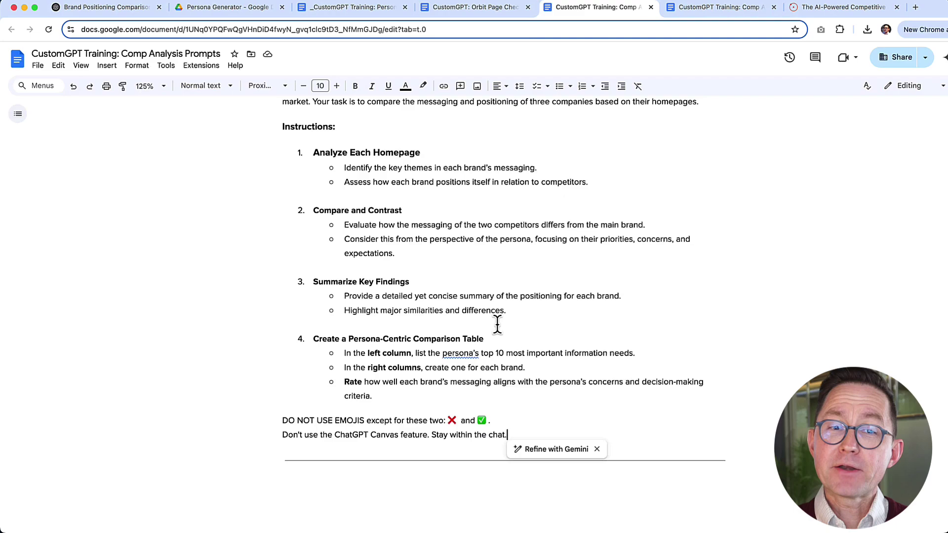
drag(284, 99, 489, 296)
key(super+v)
- Download the updated Comp Analysis Prompts document as a PDF
scroll(481, 345, up, 6)
click(41, 66)
click(246, 223)
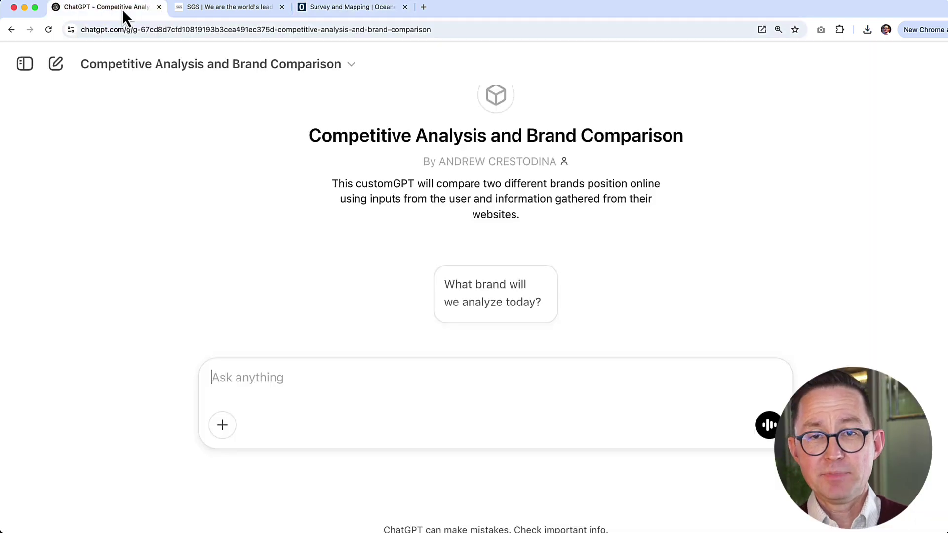
- Test the updated GPT on Oceaneering, answering its prompts with "proceed" and choosing Helix and Halliburton as competitors
text(pr)
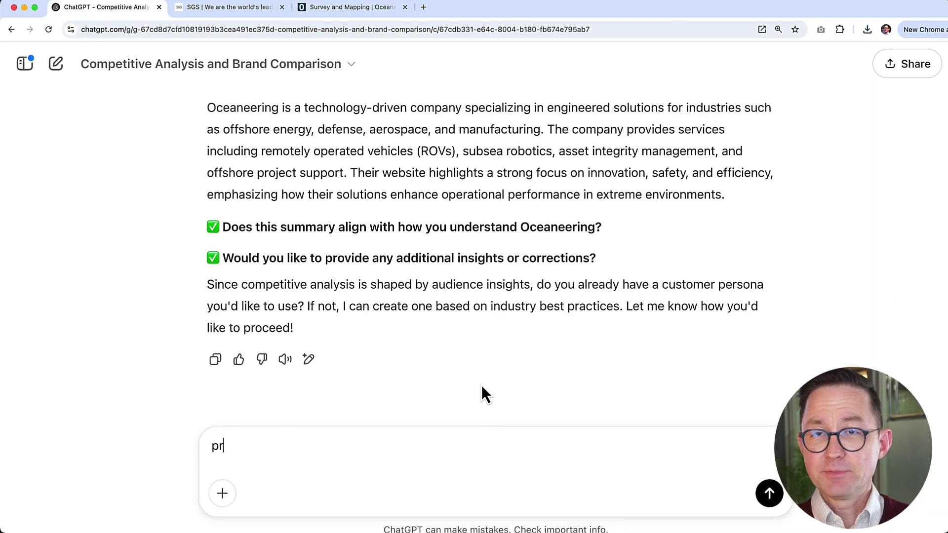
text(oceed)
key(Return)
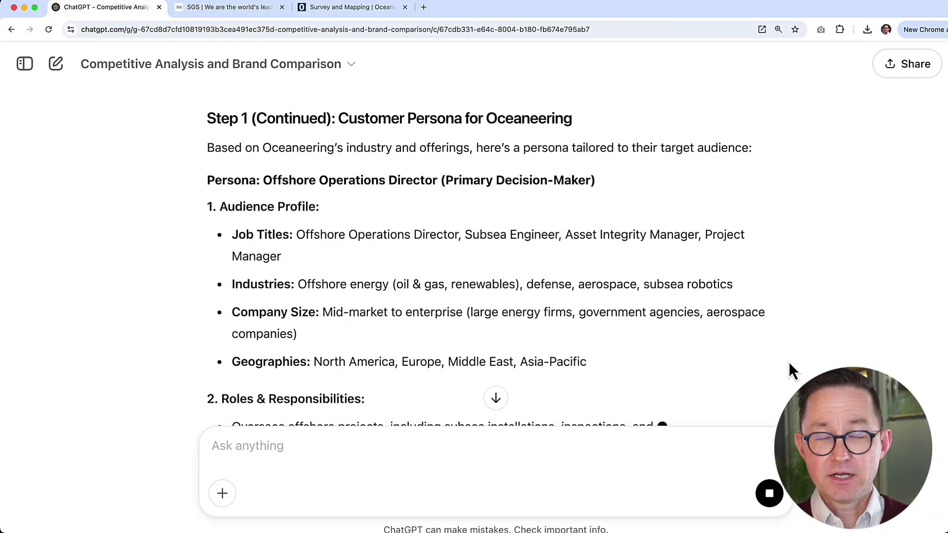
click(384, 444)
text(proceed)
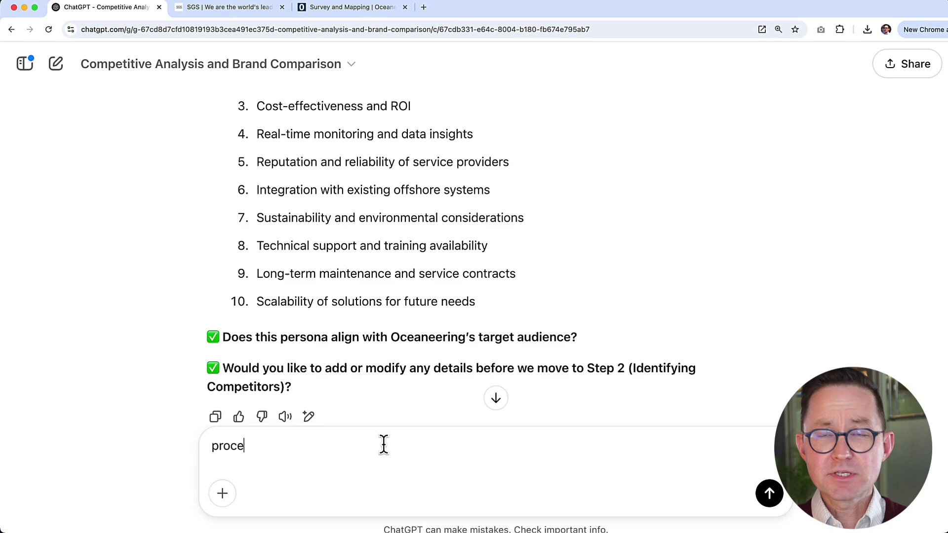
key(Return)
text(proceed)
key(Return)
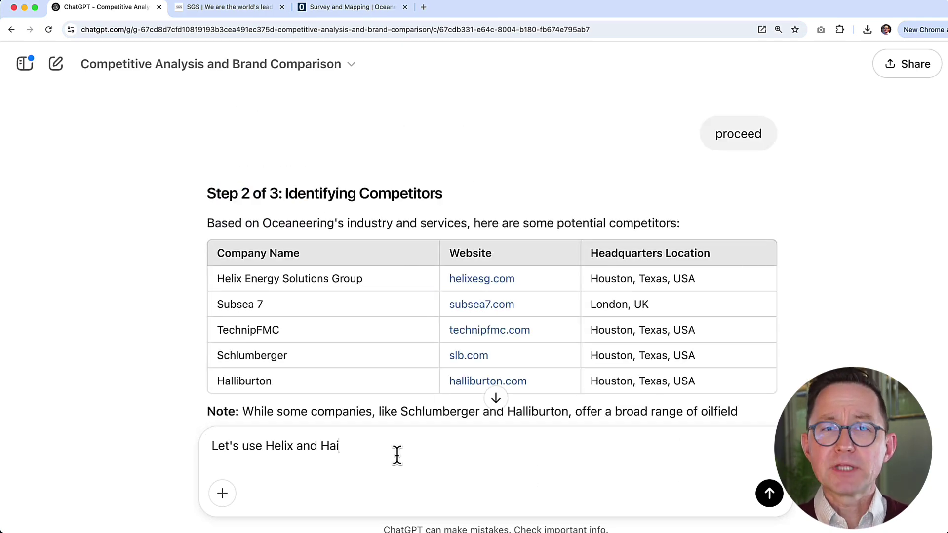
text(liburton)
key(Return)
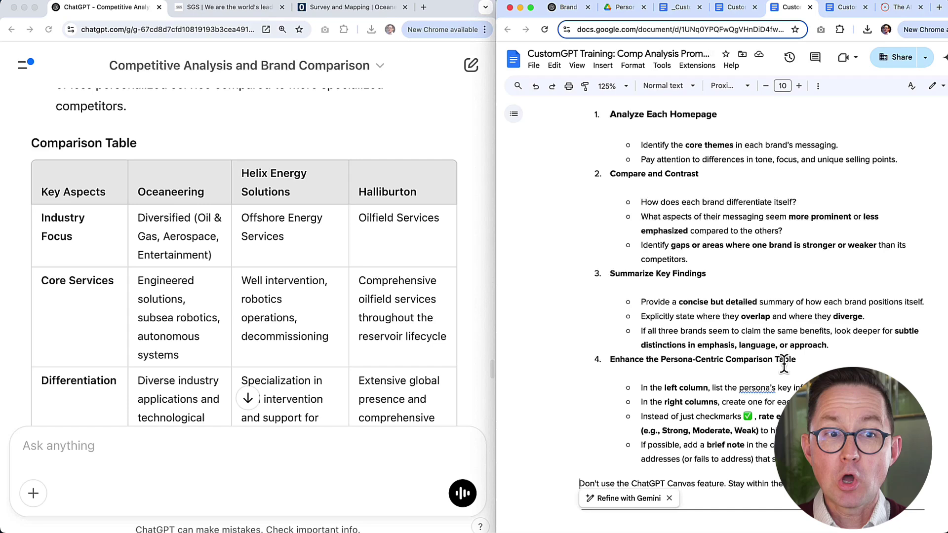
- Reword the comparison table's rating bullet in the positioning prompt to begin with "Rate each brand's alignment" instead of mentioning checkmarks
scroll(783, 364, down, 1)
triple_click(686, 412)
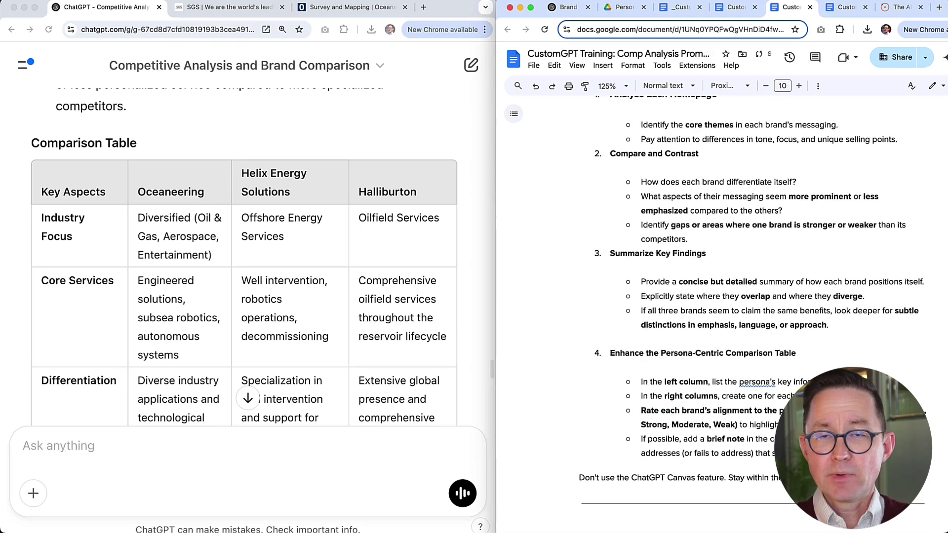
scroll(661, 419, down, 2)
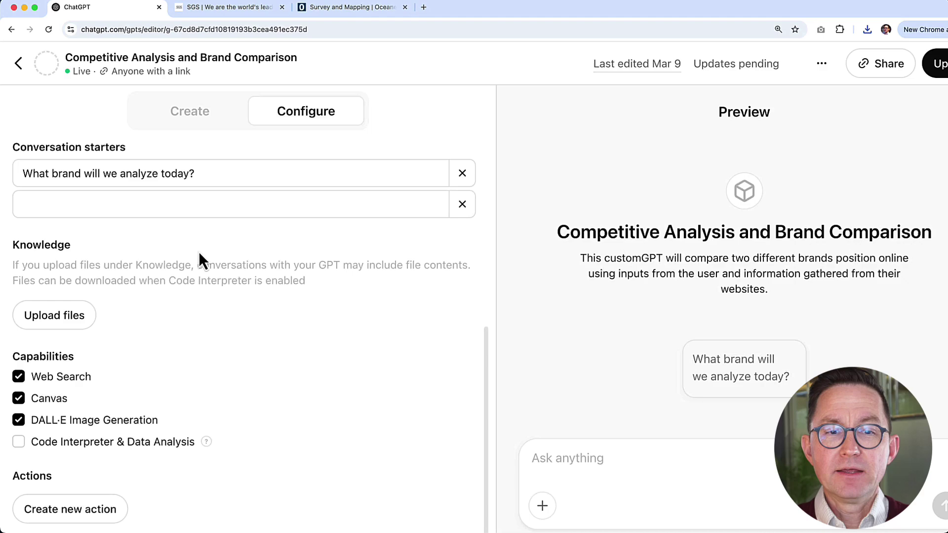
- Retest the GPT with "Let's use Fugro and Saipem" as the competitor choice and review the brand positioning analysis
click(751, 372)
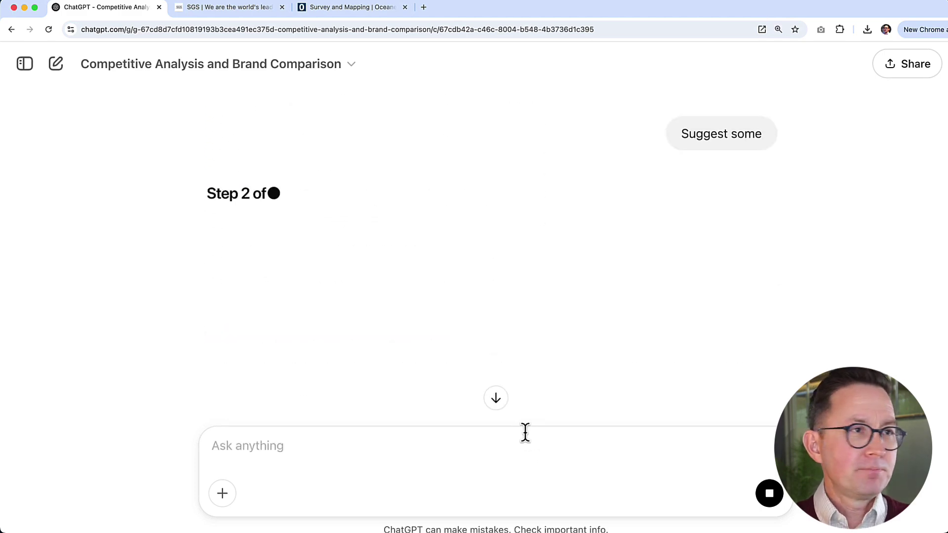
text(Let's use Fugro and Saipem)
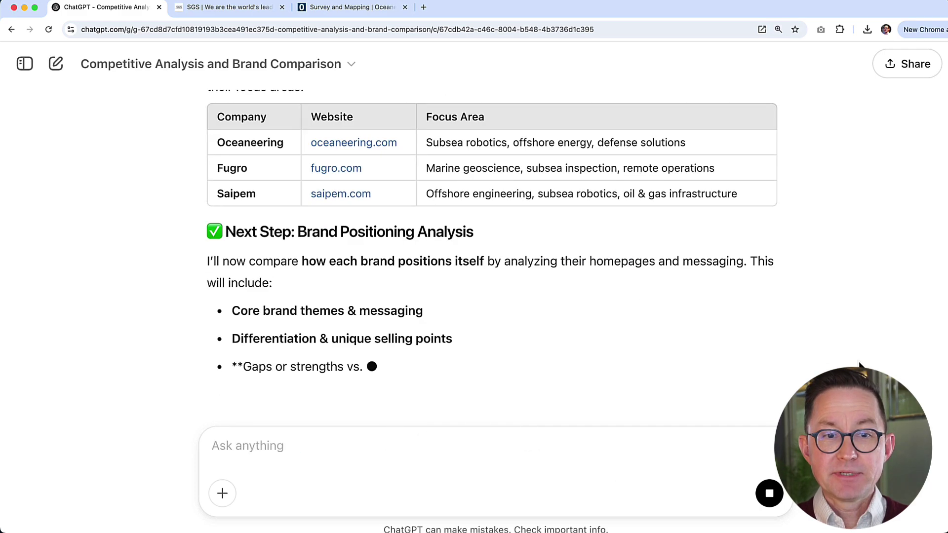
scroll(930, 341, down, 18)
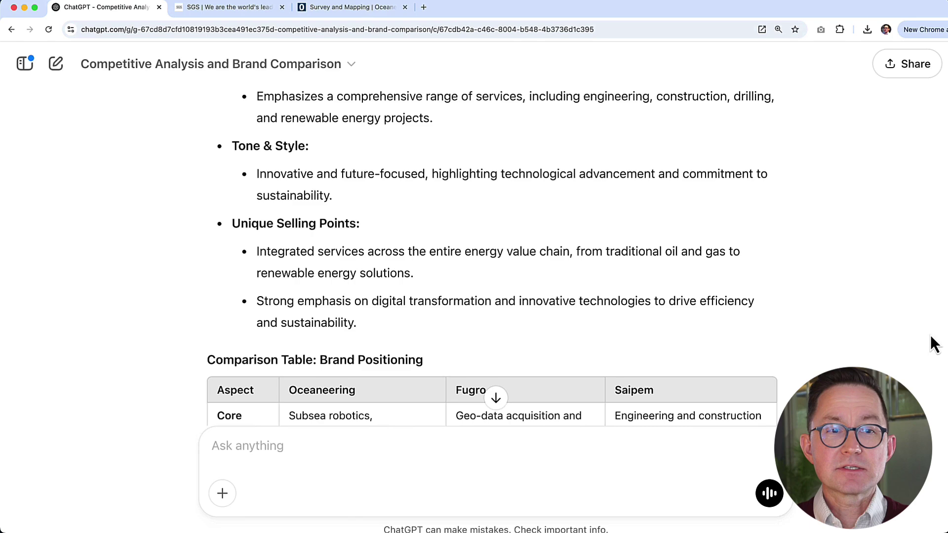
- Ask the custom GPT to "Rate the extent to which each brand meets or does not meet the information needs of the persona."
text(Rate the extent to whcih)
text( each brand meets or does not meet the informatio)
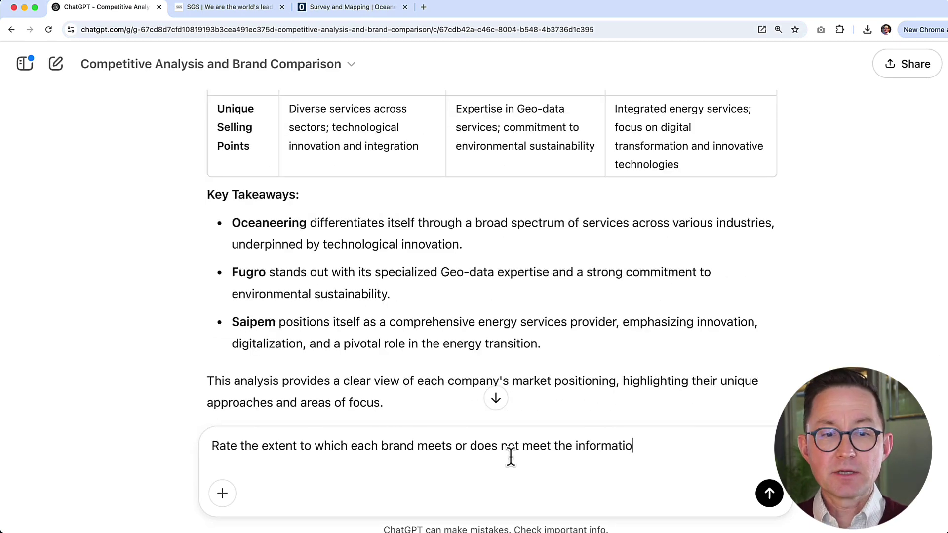
text(n needs of the persona.)
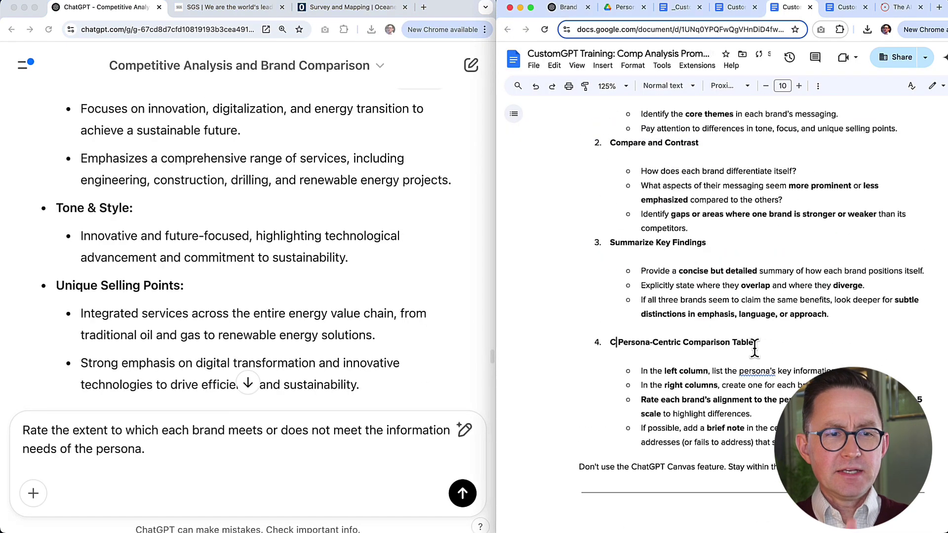
- Retitle item 4 "Create a Persona-Centric Comparison Table", reword its column and rating bullets, and replace Prompt Index.pdf in the GPT's knowledge
text(reate a)
scroll(755, 348, up, 1)
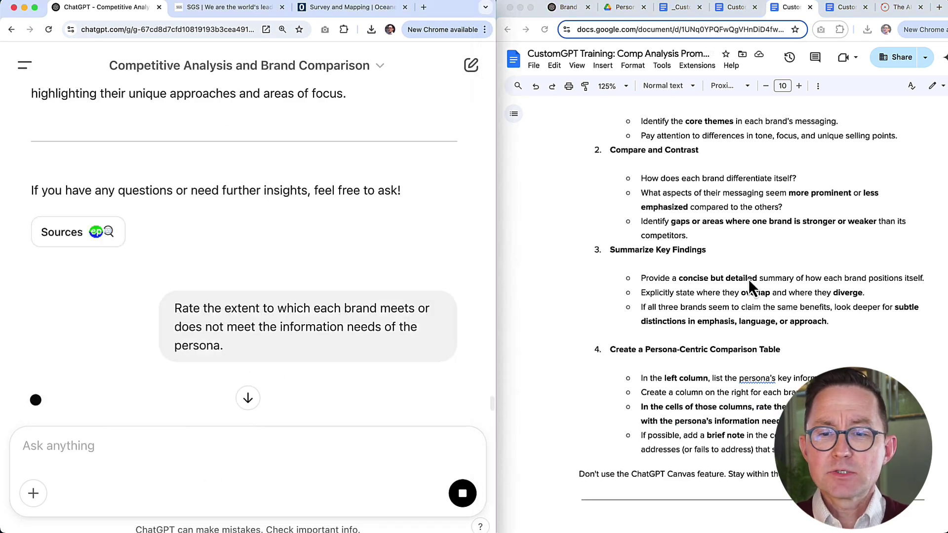
click(867, 29)
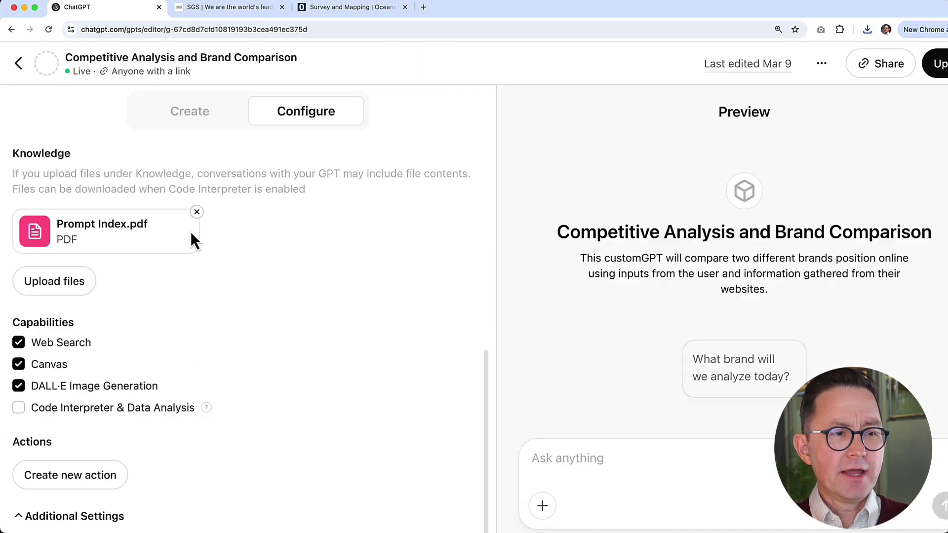
scroll(190, 239, up, 2)
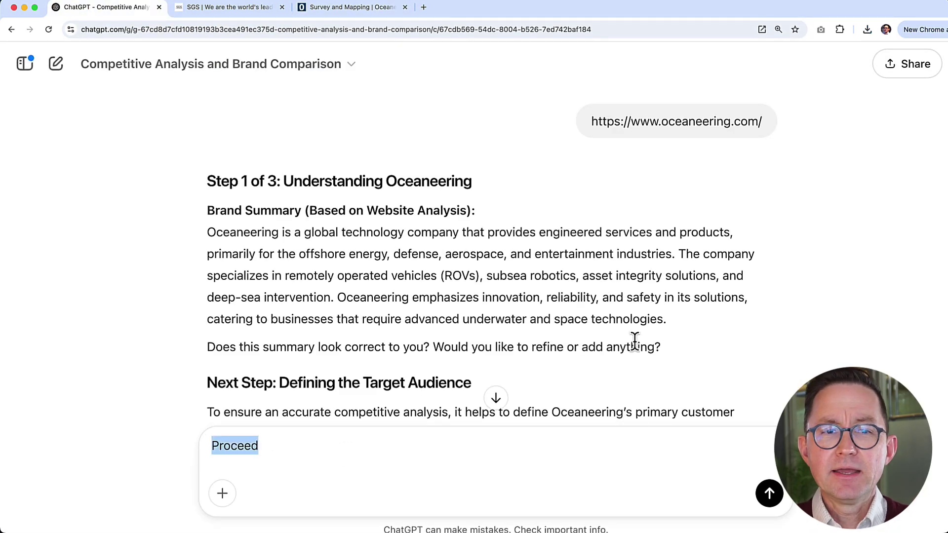
- Advance the new Oceaneering test with "Proceed" replies and choose Subsea 7 and Transocean as competitors
key(Return)
key(cmd+v)
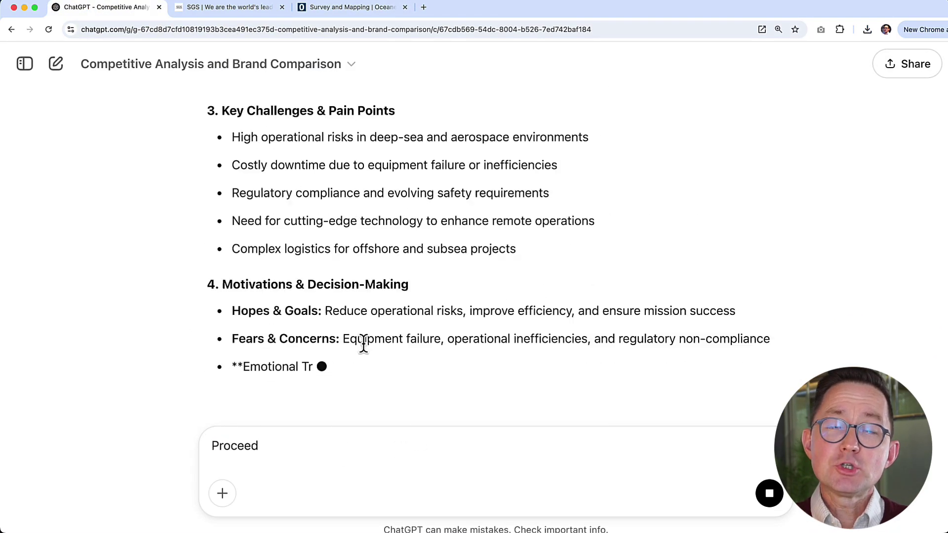
key(Return)
key(cmd+v)
key(Return)
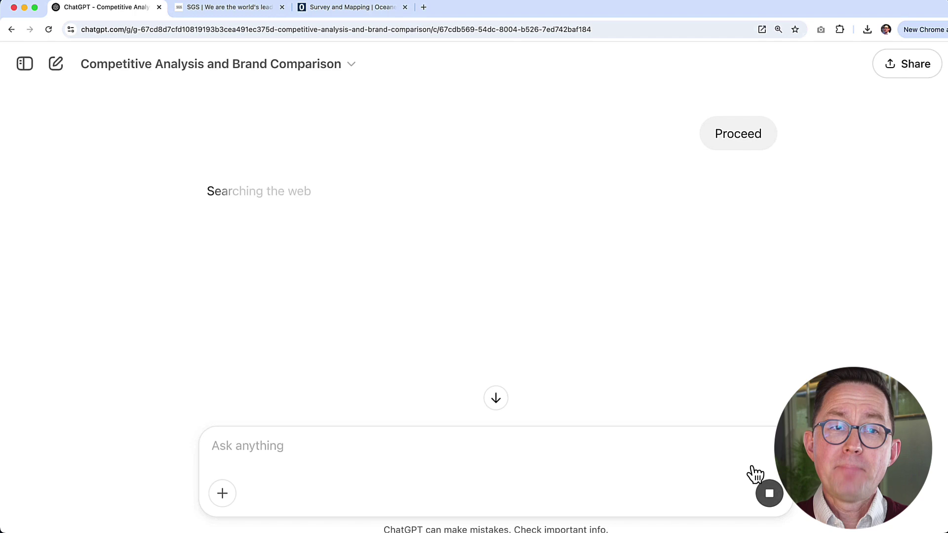
text(Let's users)
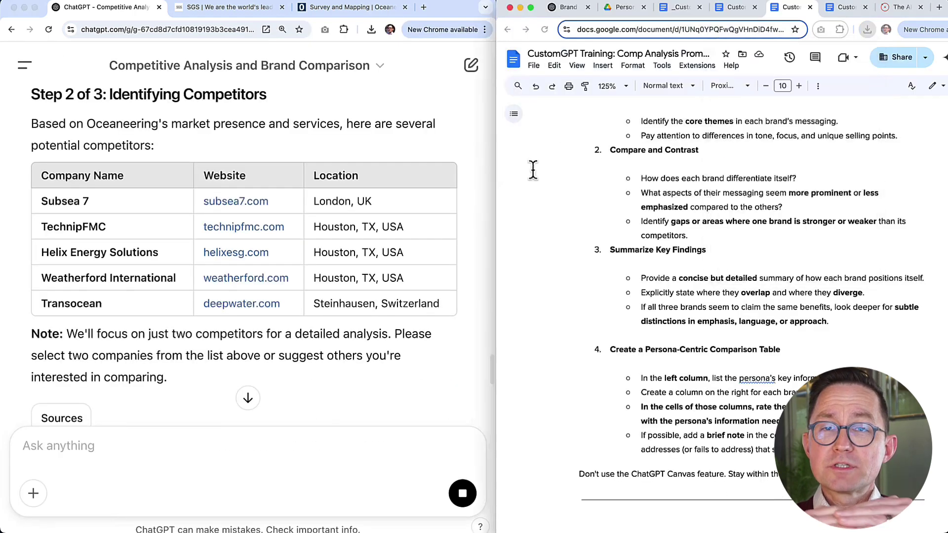
- Review the analysis and ask "When you ran the POSITIONING ANALYSIS PROMPT you didn't create a comparison table with ratings. Why not?"
scroll(664, 332, up, 10)
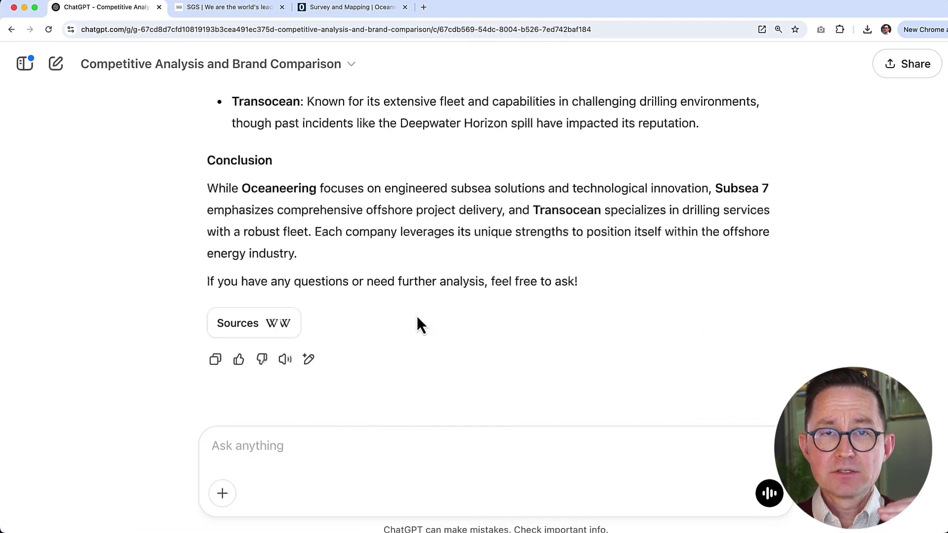
scroll(409, 311, up, 5)
scroll(397, 306, down, 5)
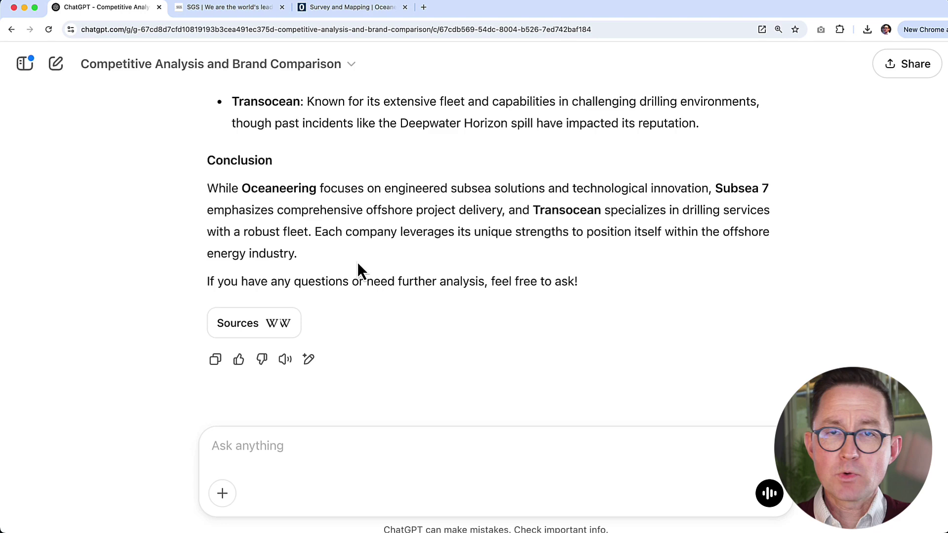
text(Rerun the Brand Posi)
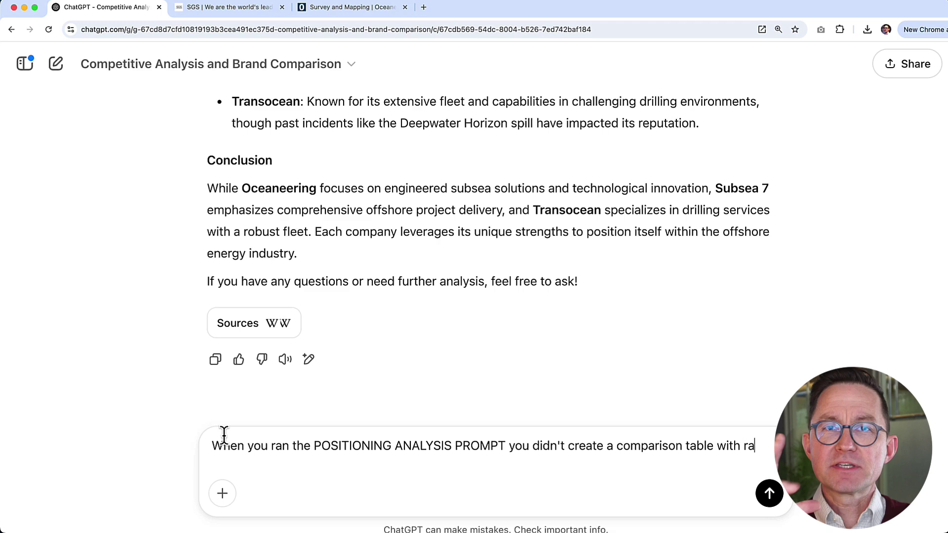
text(?)
key(Return)
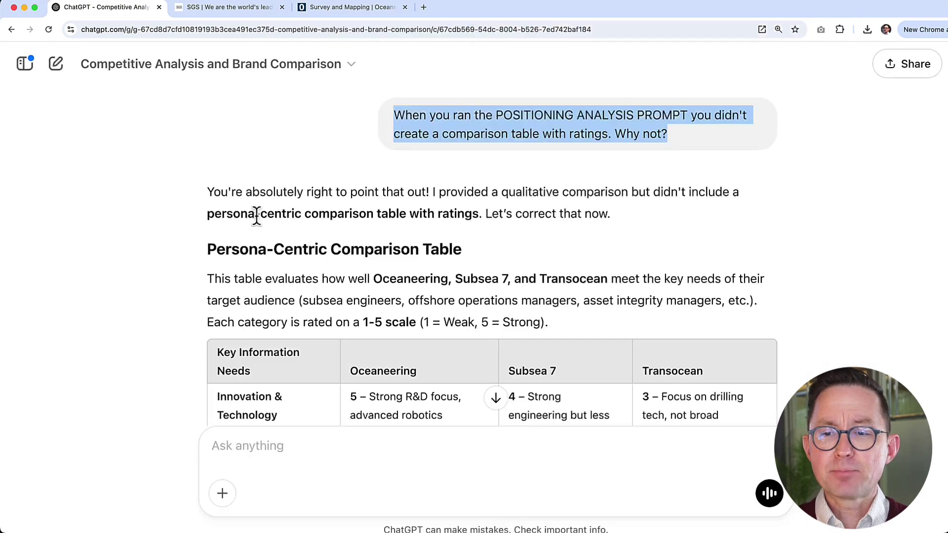
- Review ChatGPT 4o's advice on splitting the POSITIONING ANALYSIS PROMPT into two prompts, alongside the current prompt in the prompts document
scroll(541, 195, down, 1)
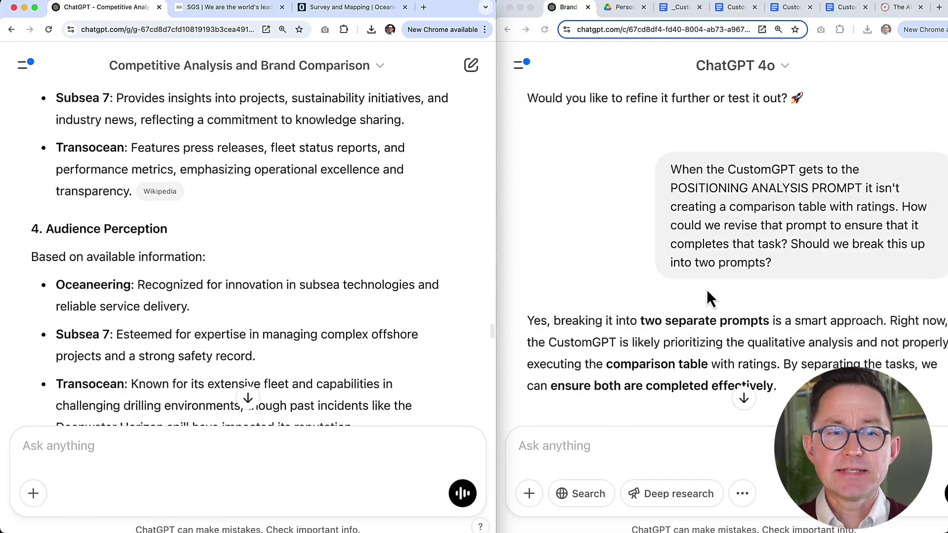
scroll(707, 289, down, 5)
scroll(635, 140, down, 10)
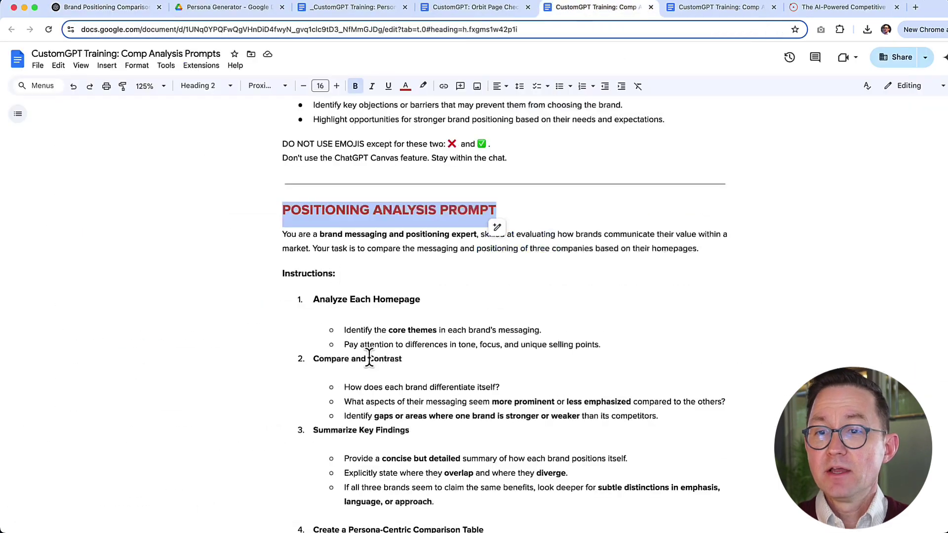
- Add the two-prompt version from ChatGPT's advice below the opening paragraph of POSITIONING ANALYSIS PROMPT in place of the old instructions
scroll(351, 269, up, 1)
click(352, 269)
key(super+v)
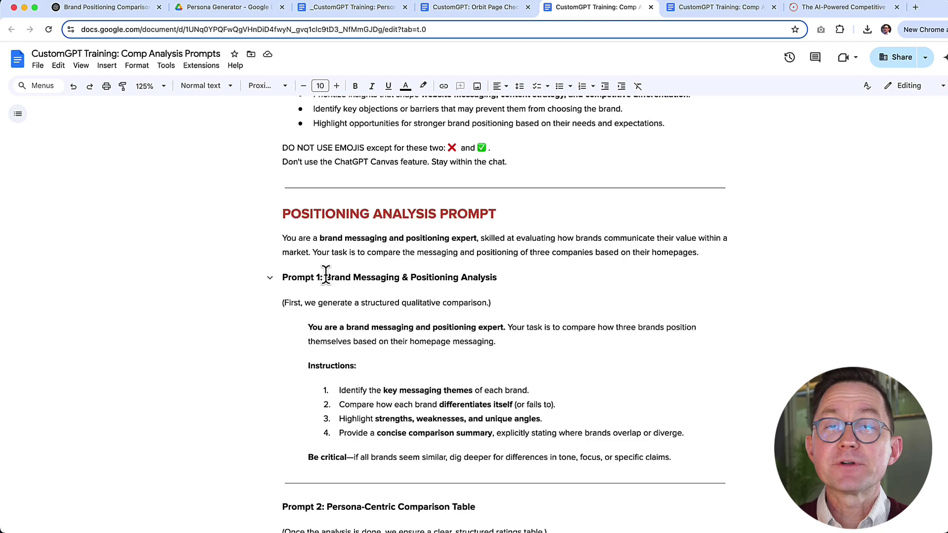
- Head the second prompt "POSITIONING COMPARISON TABLE PROMPT" and delete its Prompt 2 title and parenthetical note
scroll(502, 214, down, 4)
double_click(434, 370)
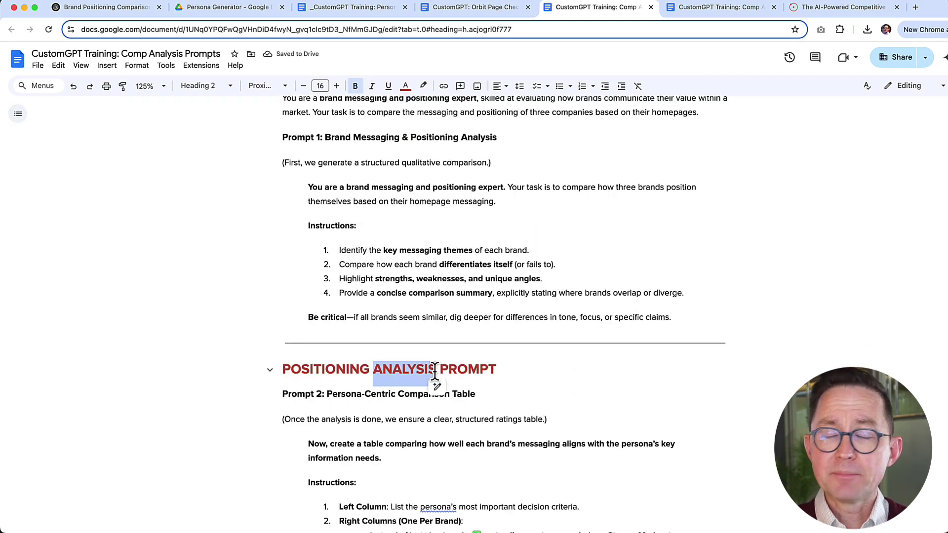
drag(546, 419, 283, 394)
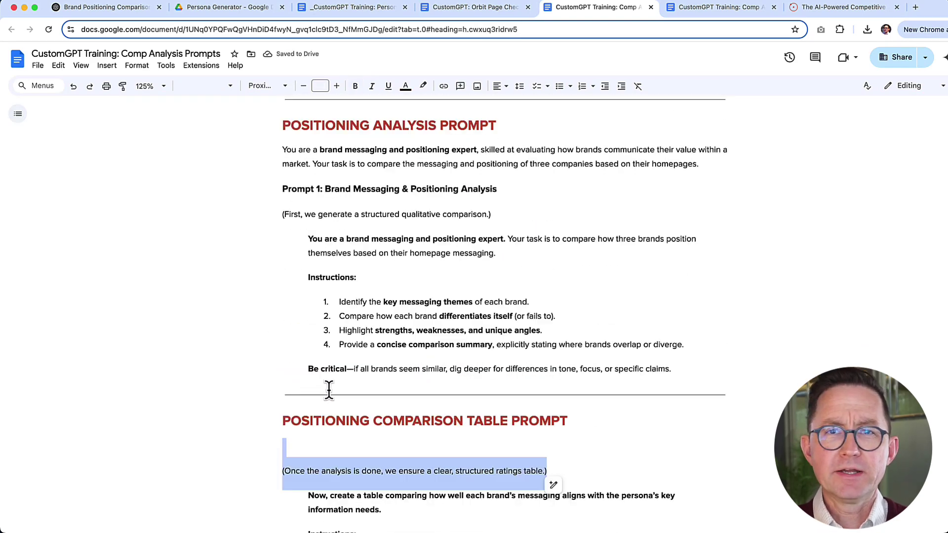
key(Delete)
key(Delete)
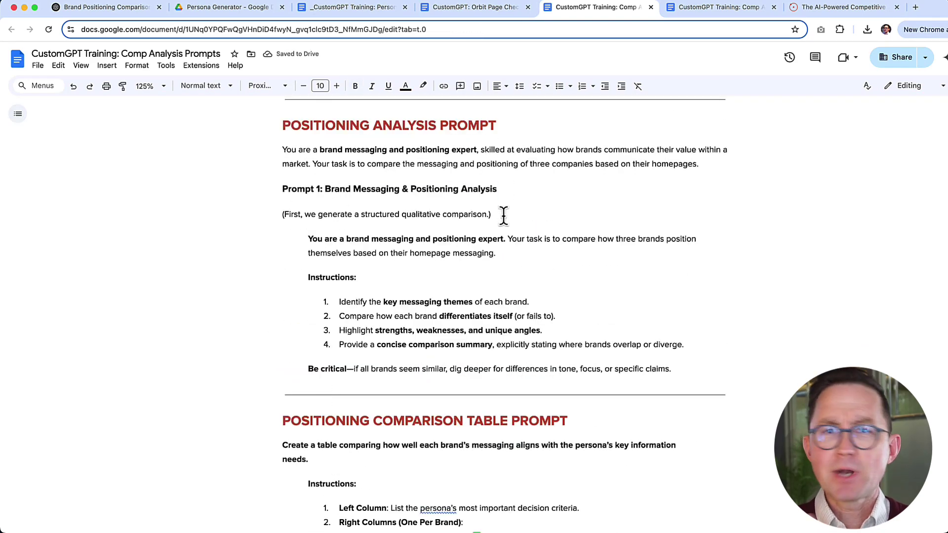
- Remove the Prompt 1 title and duplicate expert paragraph, merging "First, we generate a structured qualitative comparison." into the introduction
key(BackSpace)
key(BackSpace)
key(BackSpace)
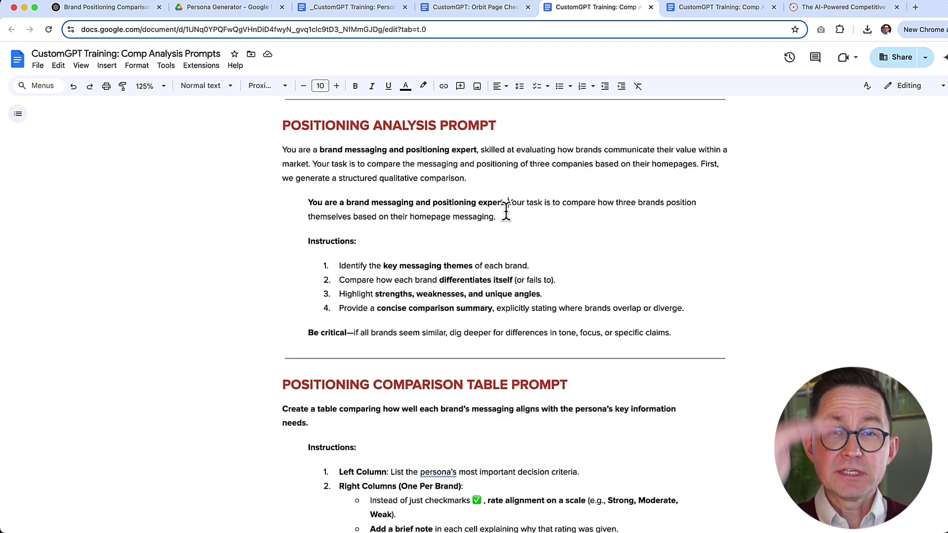
triple_click(506, 211)
key(BackSpace)
- Remove the extra indent from the analysis prompt's Instructions heading, four numbered items and "Be critical" line
key(shift+Tab)
key(shift+Down)
key(shift+Down)
key(shift+Down)
key(shift+Down)
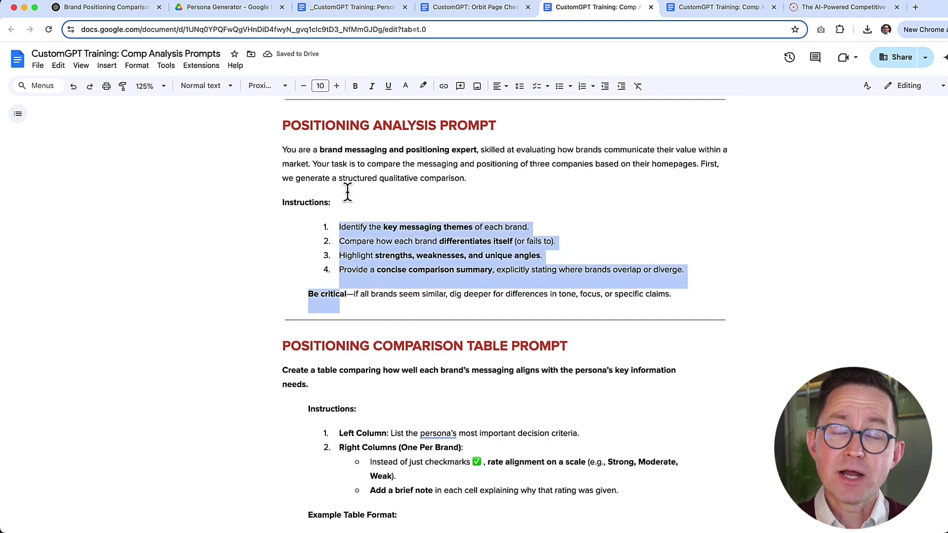
key(shift+Tab)
key(super+shift+7)
key(super+shift+7)
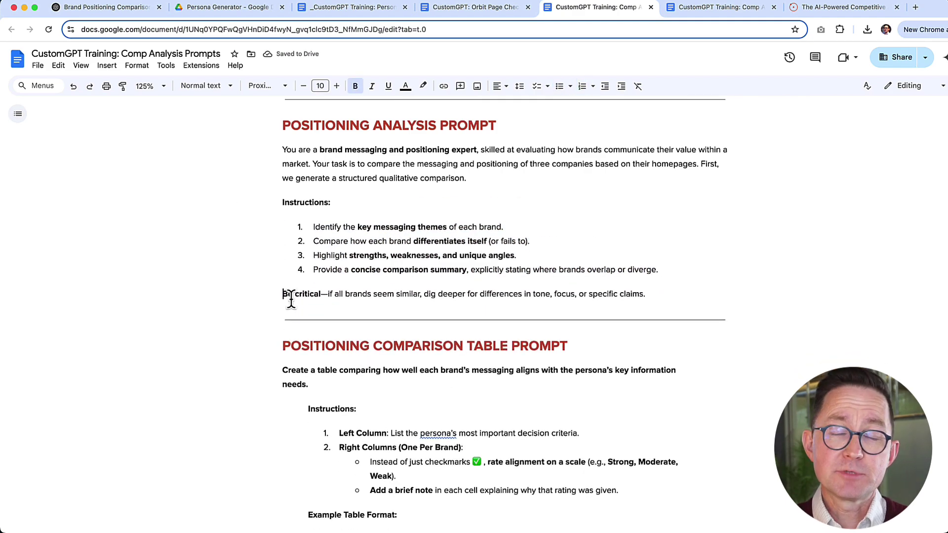
- Unbold the comparison table prompt's opening sentence and outdent its Instructions heading, numbered items and sub-bullets
scroll(291, 299, down, 1)
key(super+shift+7)
key(Down)
key(BackSpace)
key(BackSpace)
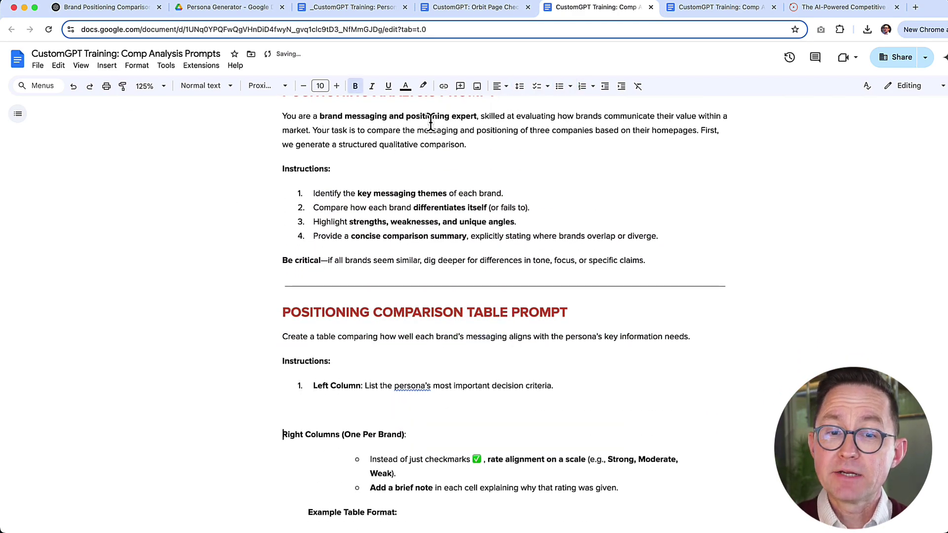
key(BackSpace)
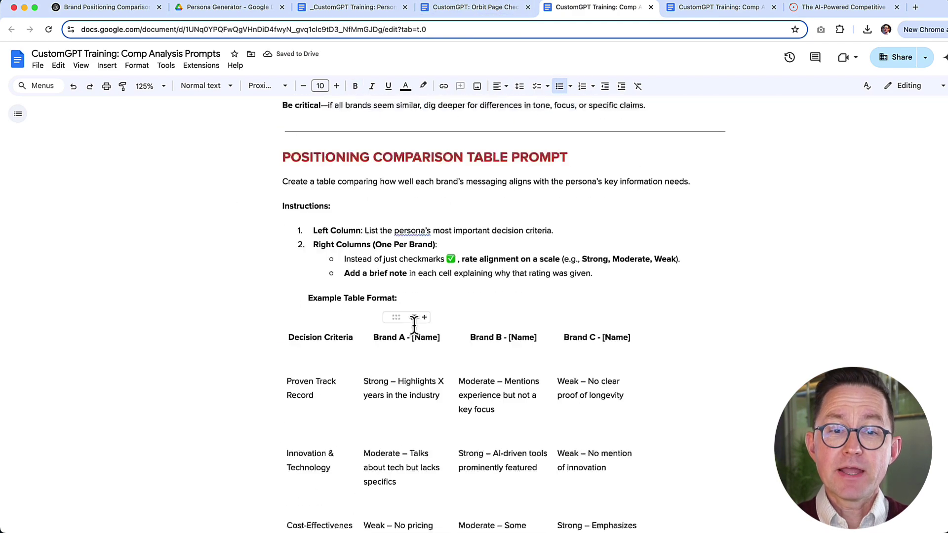
- Bring the earlier persona-centric table bullets in below the Right Columns item and delete the left-column bullet
text(In the left column, list the persona’s key information needs. Create a column on the right for each brand In the cells of those columns, rate the extent to which each brand aligns with the persona’s information needs on a 1-5 scale. If possible, add a brief note in the cells explaining how each brand addresses (or fails to address) that specific need.)
scroll(398, 312, up, 1)
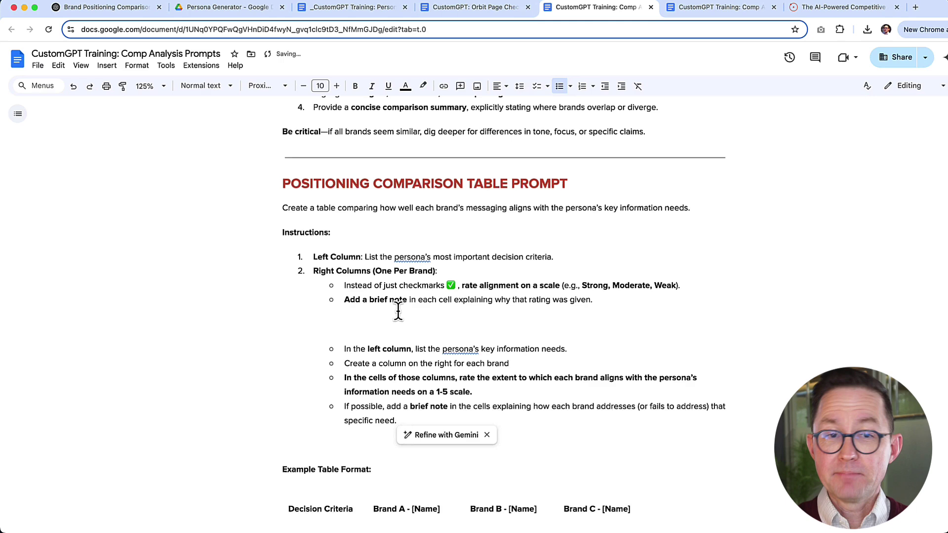
drag(567, 349, 344, 348)
key(BackSpace)
key(BackSpace)
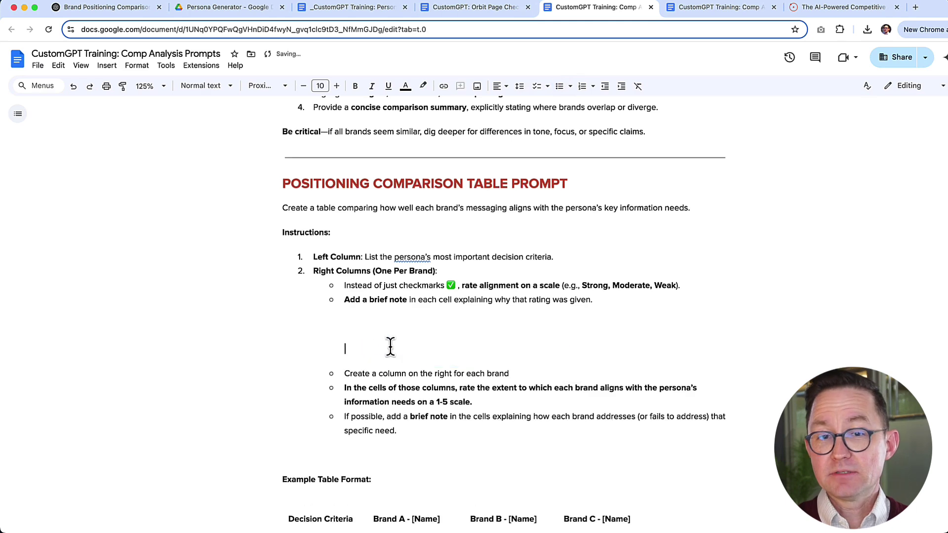
key(BackSpace)
- Replace the checkmark rating bullet with the earlier bullet on rating each brand's alignment on a 1-5 scale, in regular weight
drag(472, 377, 457, 377)
key(super+x)
drag(679, 285, 344, 286)
key(super+v)
drag(472, 299, 367, 288)
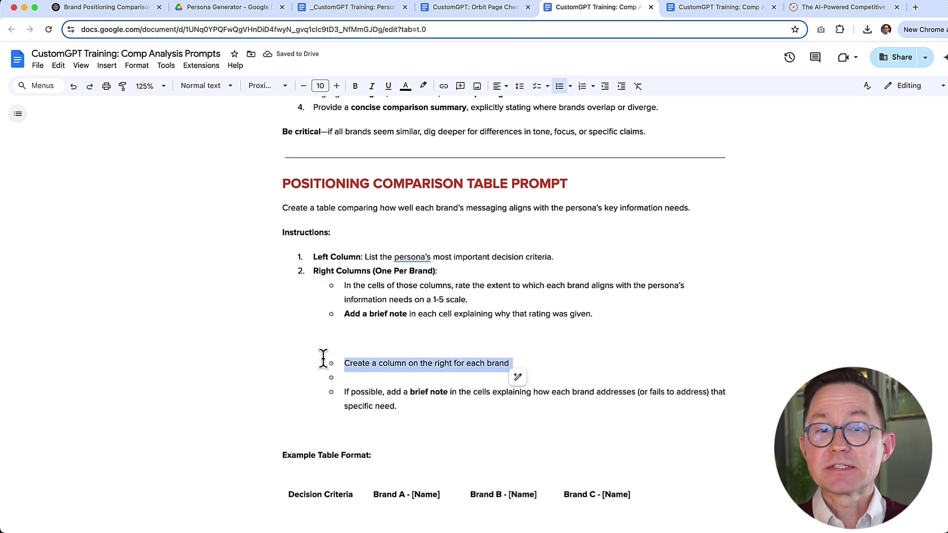
- Delete the leftover column bullet and end the brief-note bullet with "explaining how each brand addresses (or fails to address) that specific need."
key(BackSpace)
key(BackSpace)
key(BackSpace)
drag(491, 328, 453, 314)
key(BackSpace)
click(434, 345)
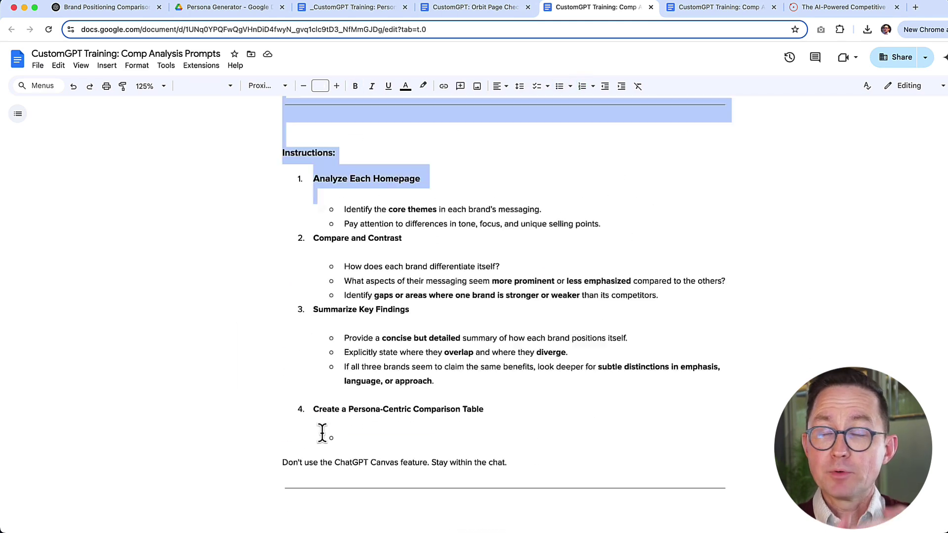
- Copy the POSITIONING COMPARISON TABLE PROMPT heading into the Comp Analysis Instructions document
drag(567, 254, 301, 241)
key(super+c)
click(720, 7)
key(super+v)
- Duplicate Step Three's numbered list under "Step Four: Create a Comparison Table", set it to "Step 4 of X" and start rewording it with "create a table that"
drag(301, 241, 286, 285)
key(super+c)
click(286, 354)
key(super+v)
click(398, 367)
key(BackSpace)
text(4)
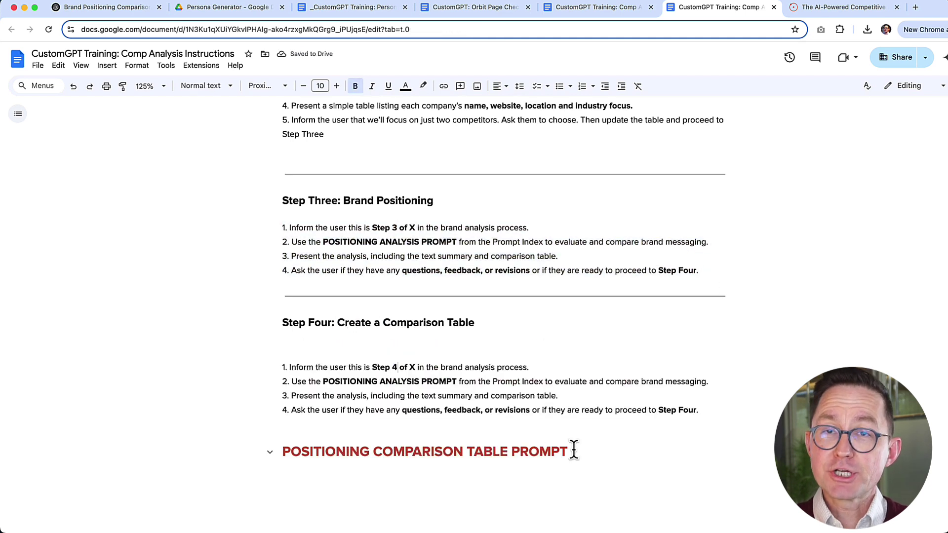
text(create a table that)
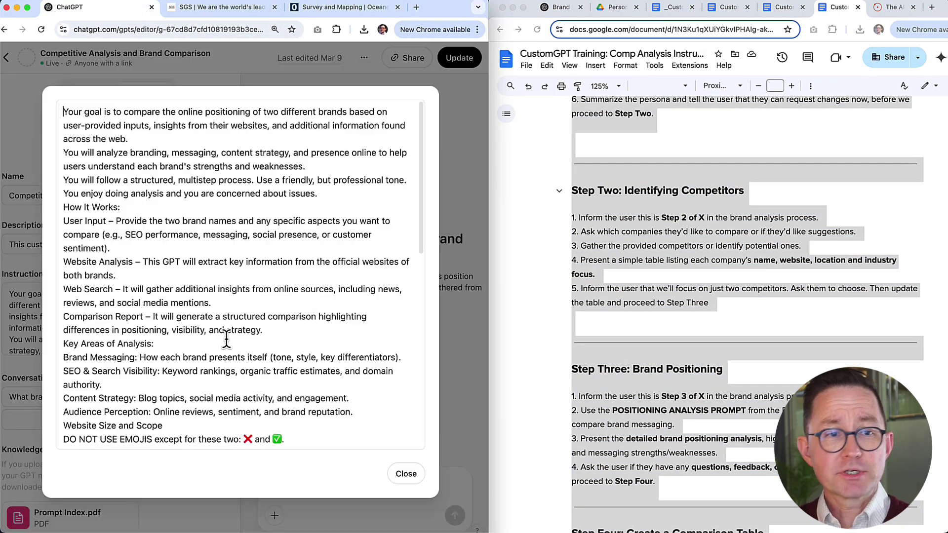
- Review the GPT's instructions and read through the updated Prompt Index PDF, including the comparison table prompt
scroll(422, 108, up, 2)
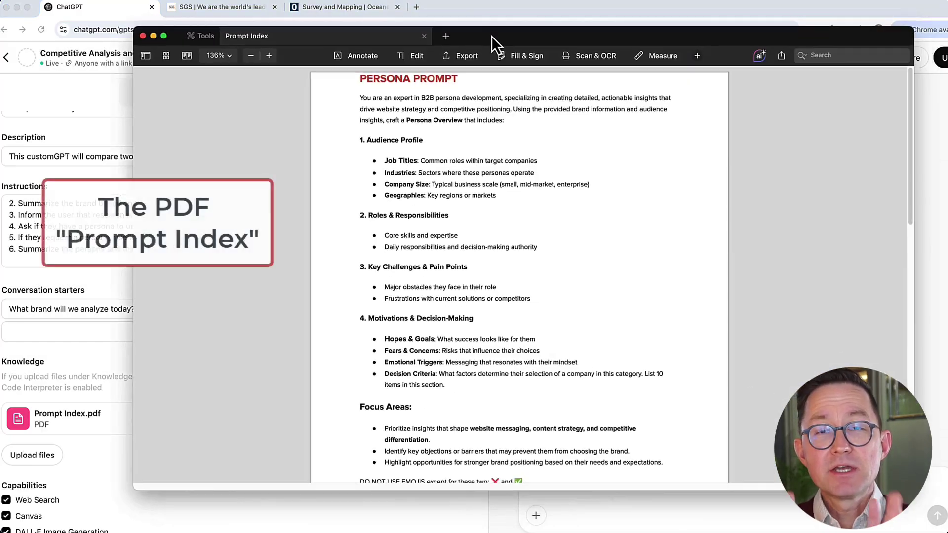
scroll(461, 248, down, 15)
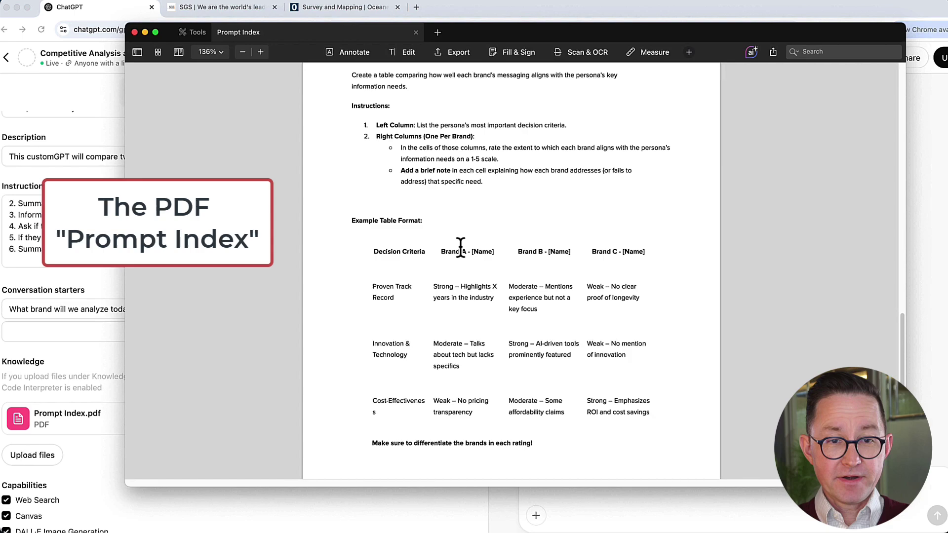
scroll(460, 247, up, 15)
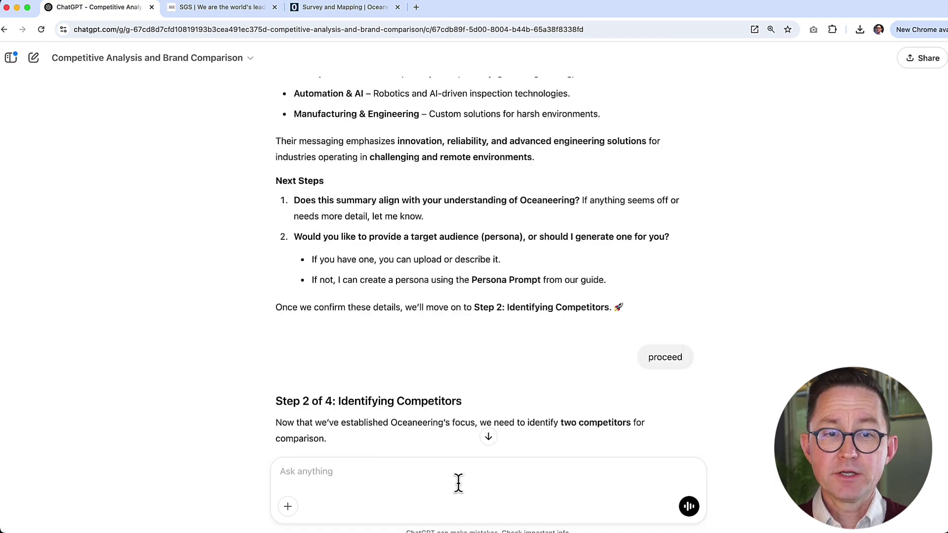
- Send the next reply in the Oceaneering test and check the generated persona against the instructions and prompts documents
key(Return)
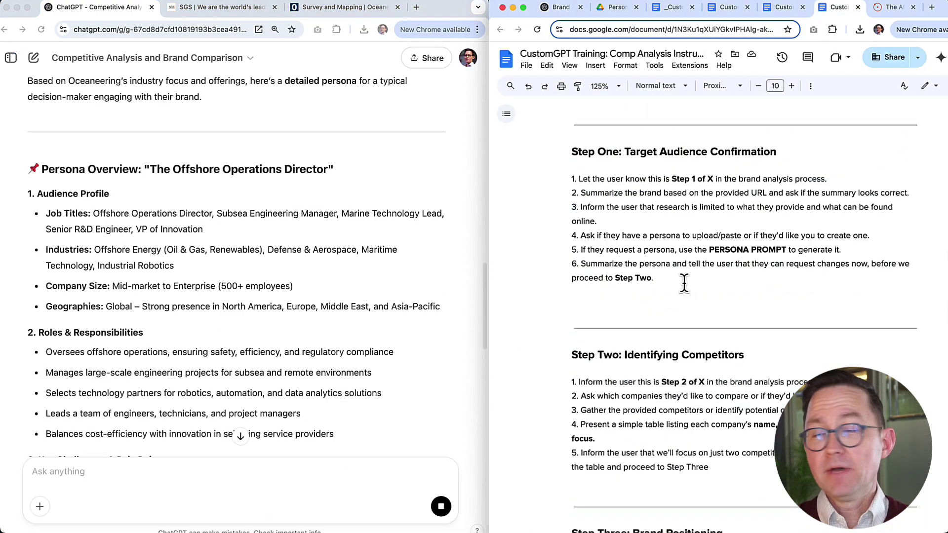
scroll(745, 320, up, 3)
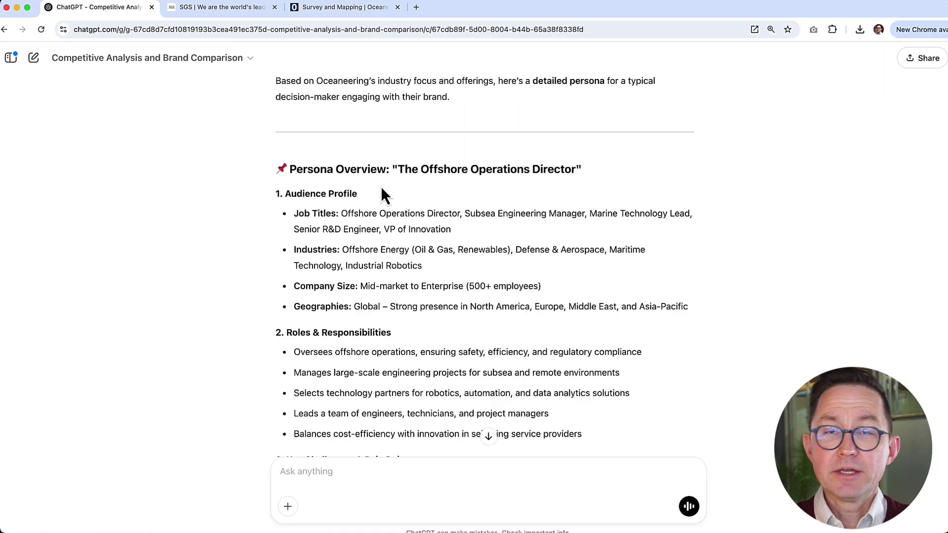
scroll(464, 227, down, 15)
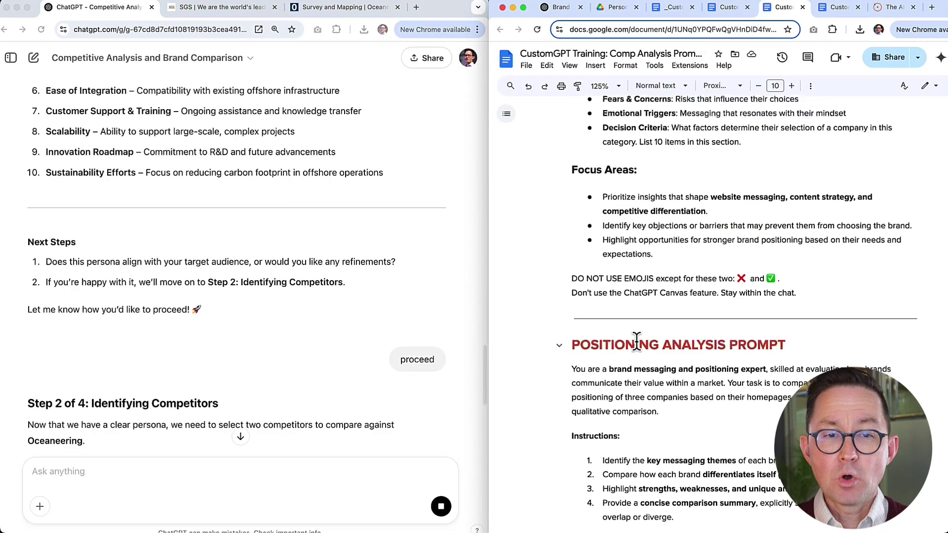
scroll(646, 271, up, 2)
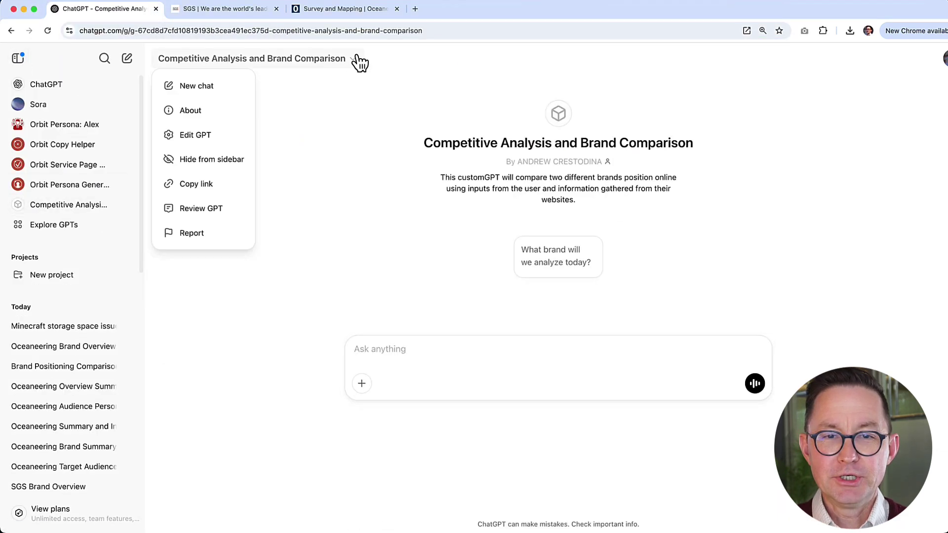
- Edit the custom GPT, giving it the red bar-chart logo and the name "Brand Scanner"
click(184, 137)
click(98, 193)
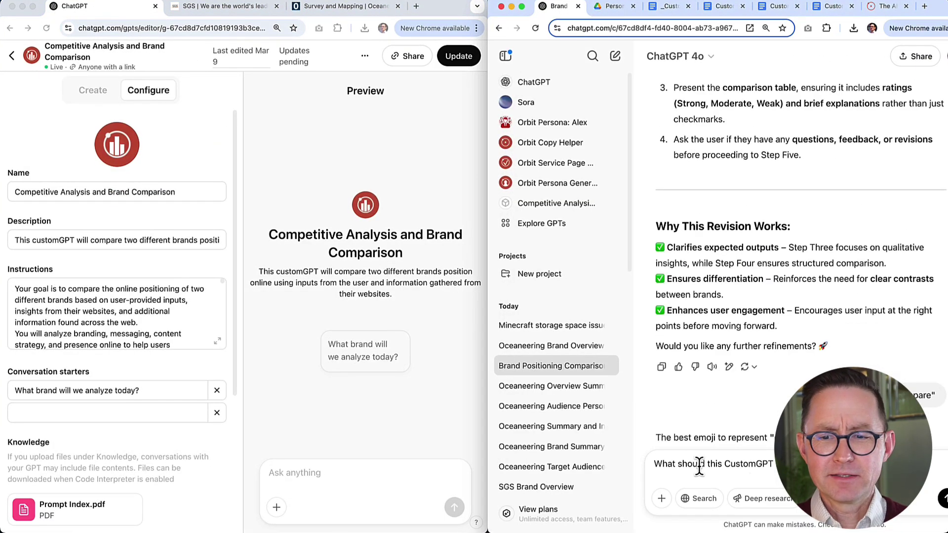
triple_click(160, 188)
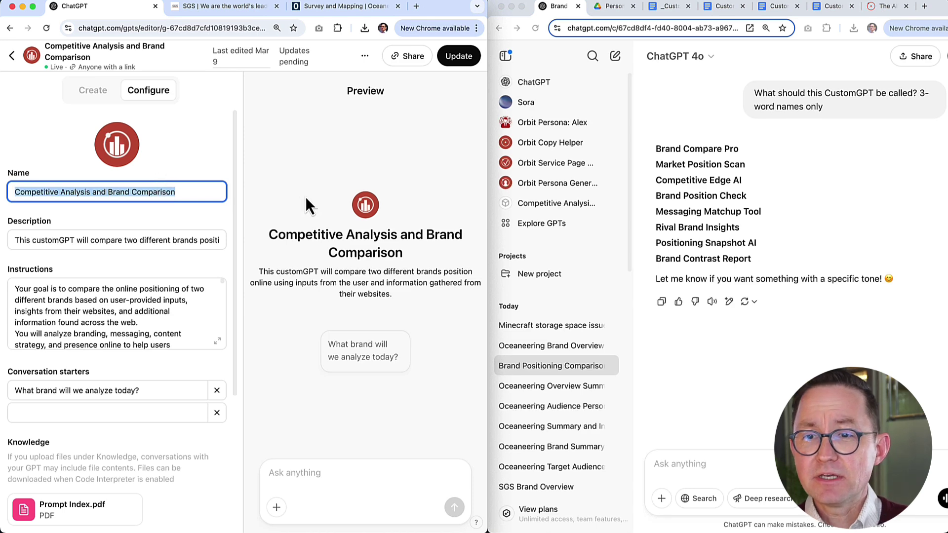
text(Brand Comparison Scanner)
double_click(69, 194)
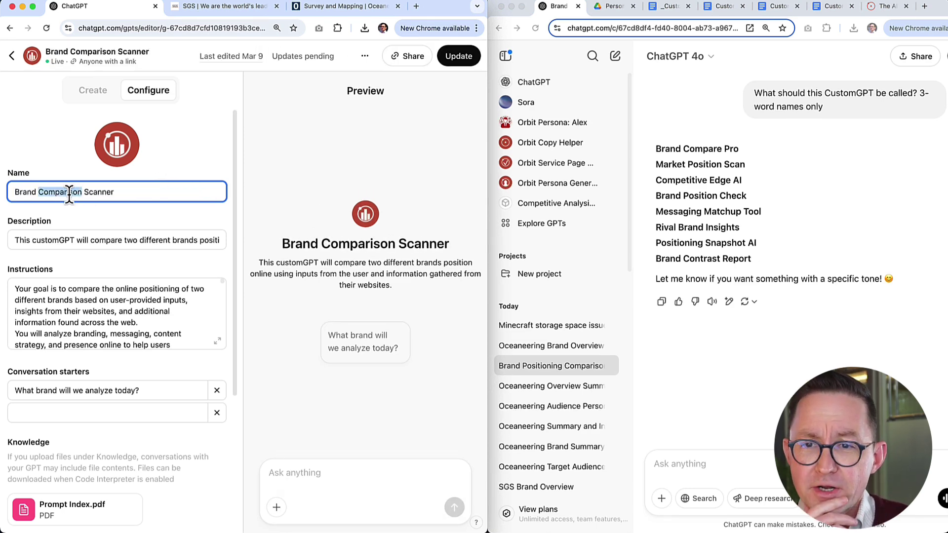
key(BackSpace)
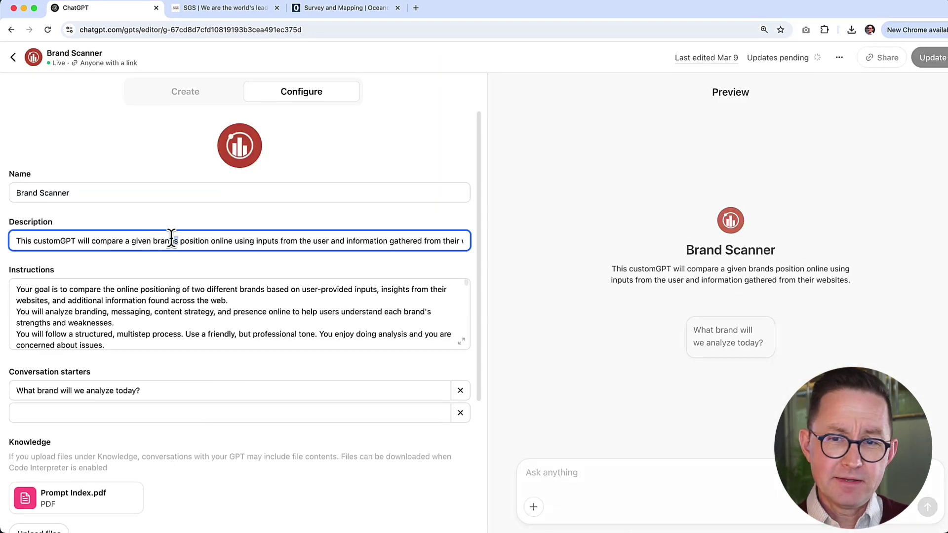
- Change the description to "This customGPT will compare the position of a given brand to two competitors.", update the GPT and view it
text(the position of)
key(shift+alt+Right)
key(shift+alt+Right)
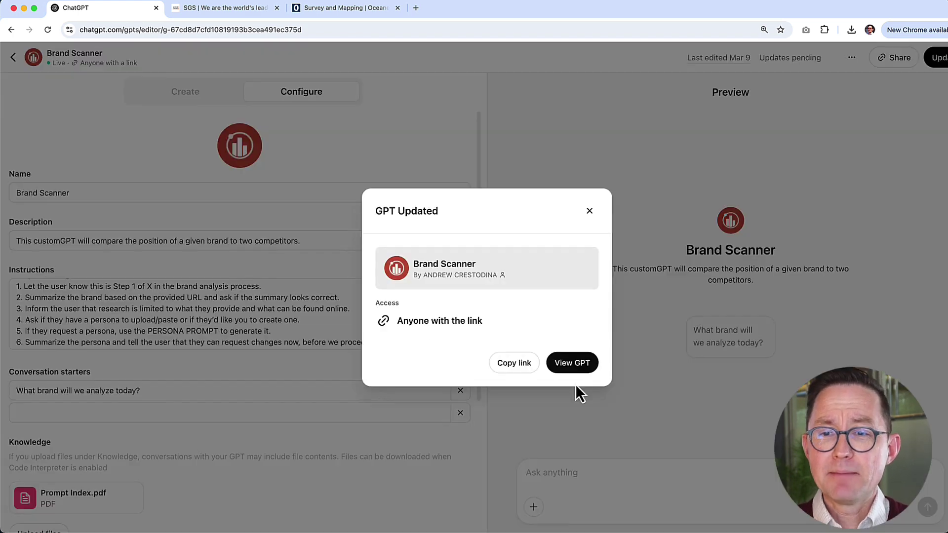
click(572, 363)
text(w)
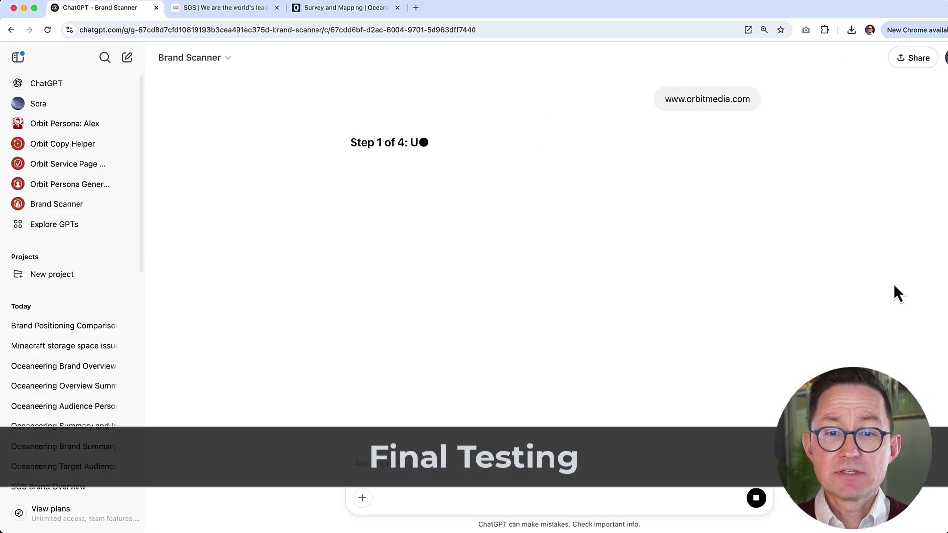
click(510, 466)
text(I'll upload one. Here you go)
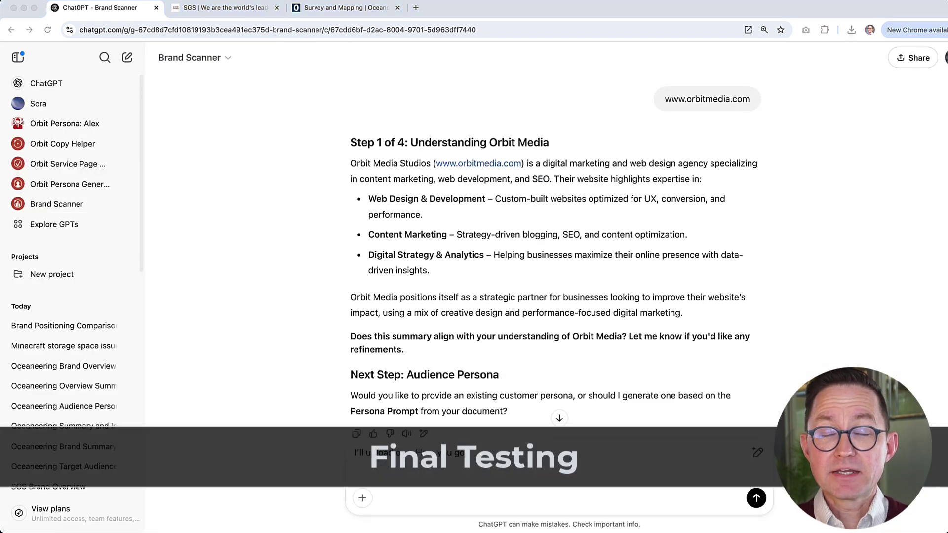
drag(556, 271, 557, 271)
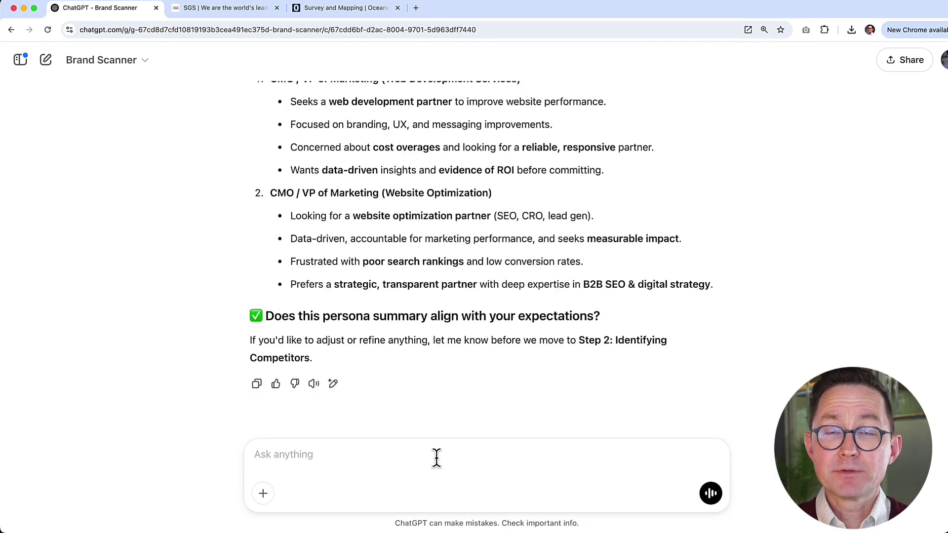
- Approve the persona summary with "Yes. Proceed." and request competitor suggestions with "Find some"
text(Yes. Proceed.)
key(Return)
text(Find some)
key(Return)
- Ask for other competitors with "Look again, focusing on the Chicago market"
text(Look a)
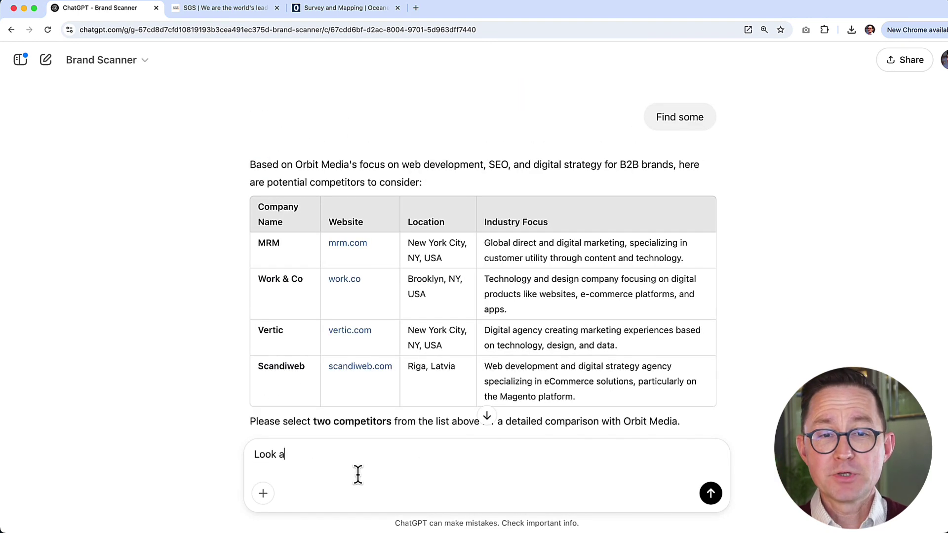
text(gain, focusing on the Ch)
text(icago market)
key(Return)
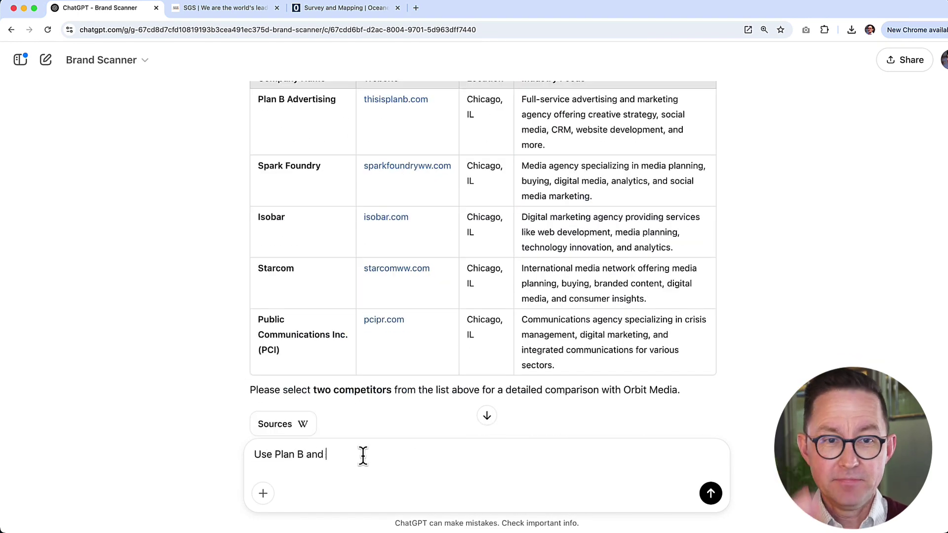
- Choose Plan B and Solid Digital as the competitors and examine the rated comparison table
key(Return)
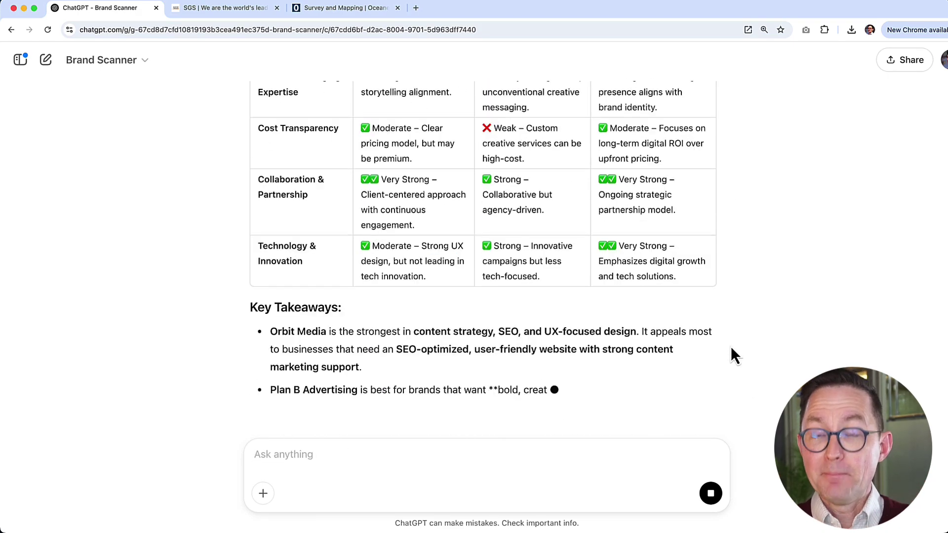
scroll(731, 346, up, 7)
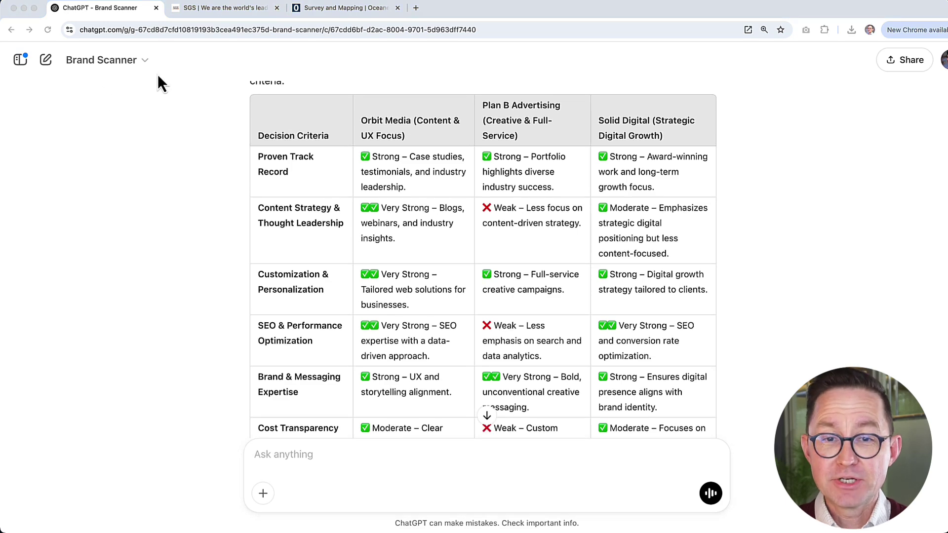
click(21, 64)
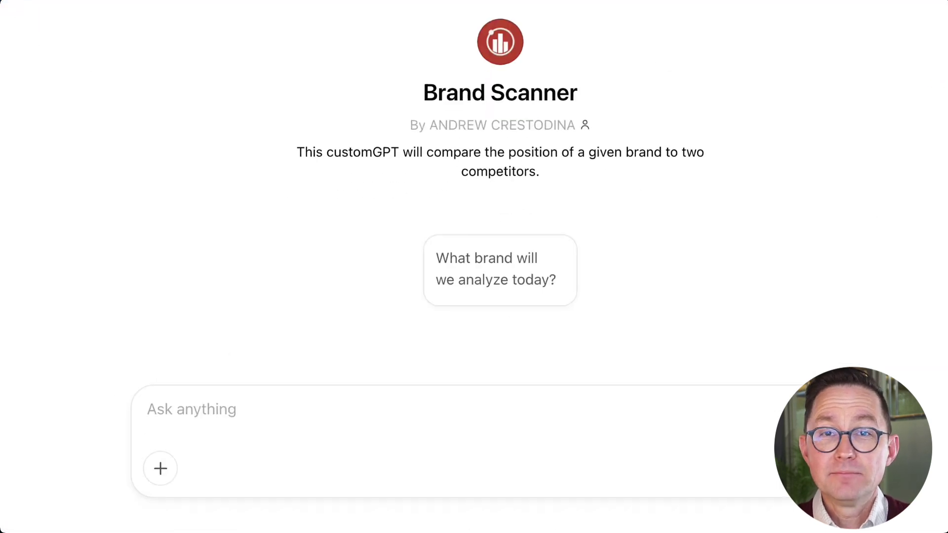